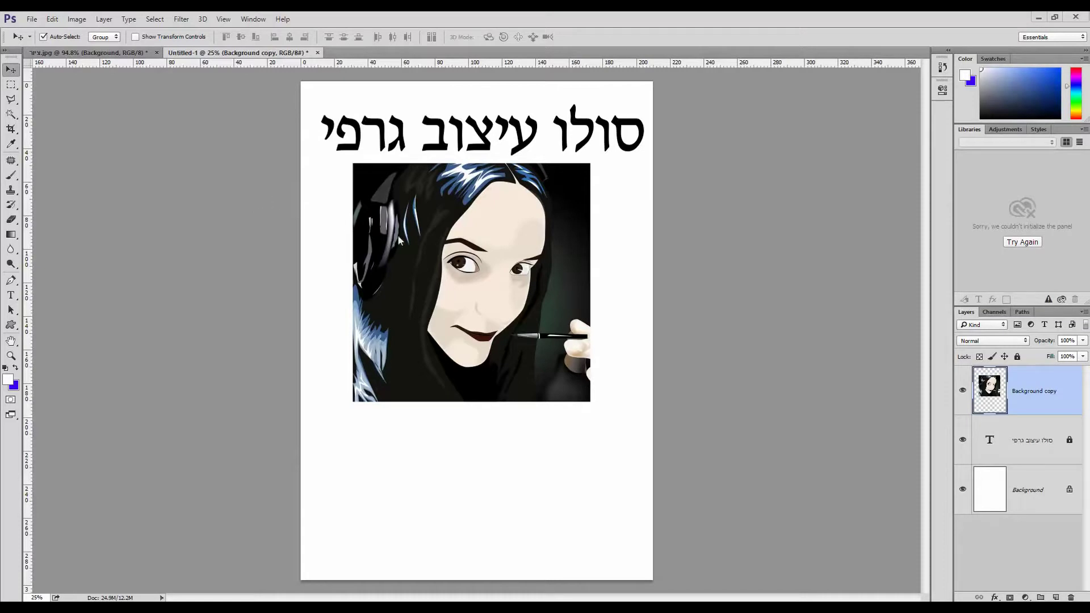
Step: Scale the portrait down with Free Transform and place it just beneath the Hebrew title
drag(415, 246, 413, 252)
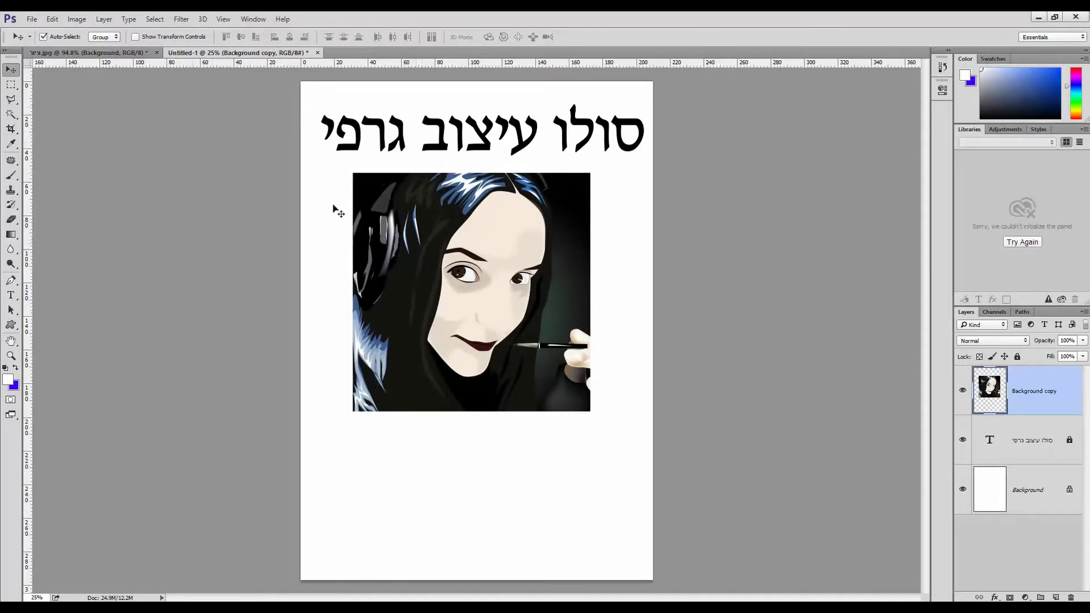
drag(452, 262, 450, 267)
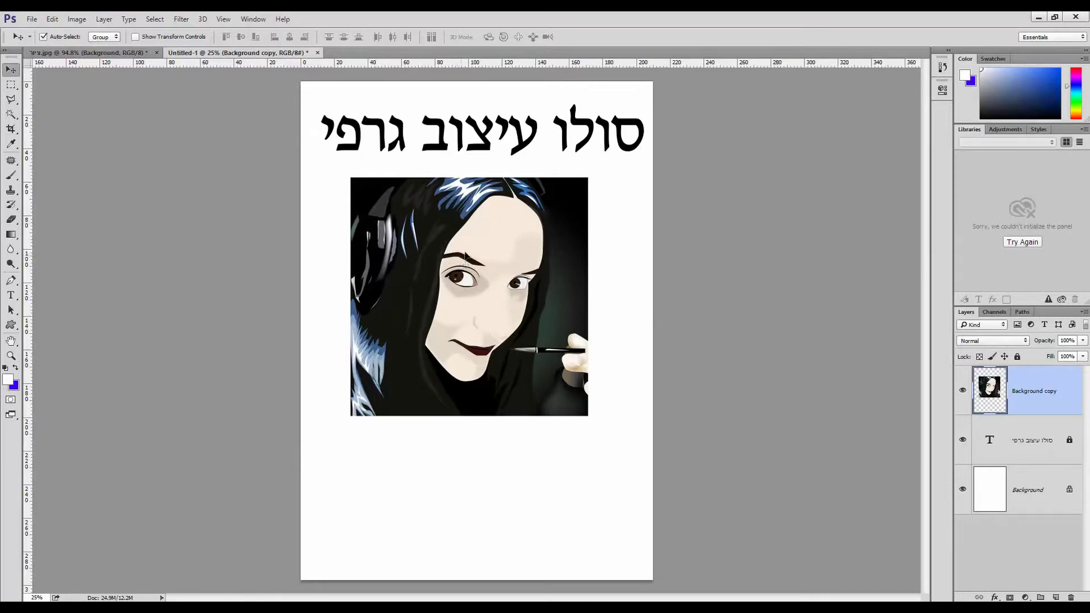
drag(460, 259, 473, 251)
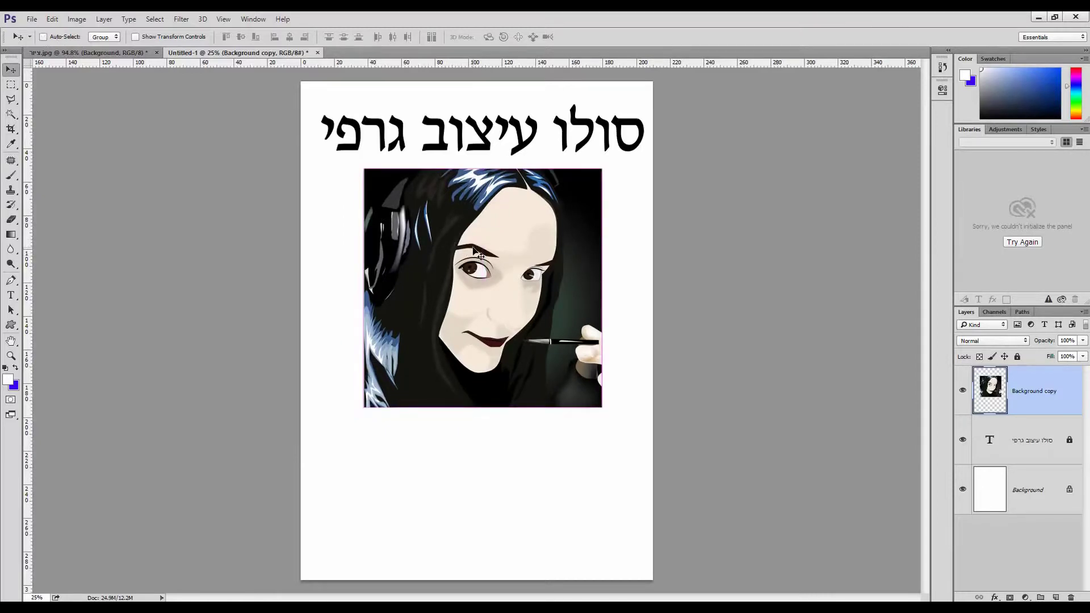
key(ctrl+t)
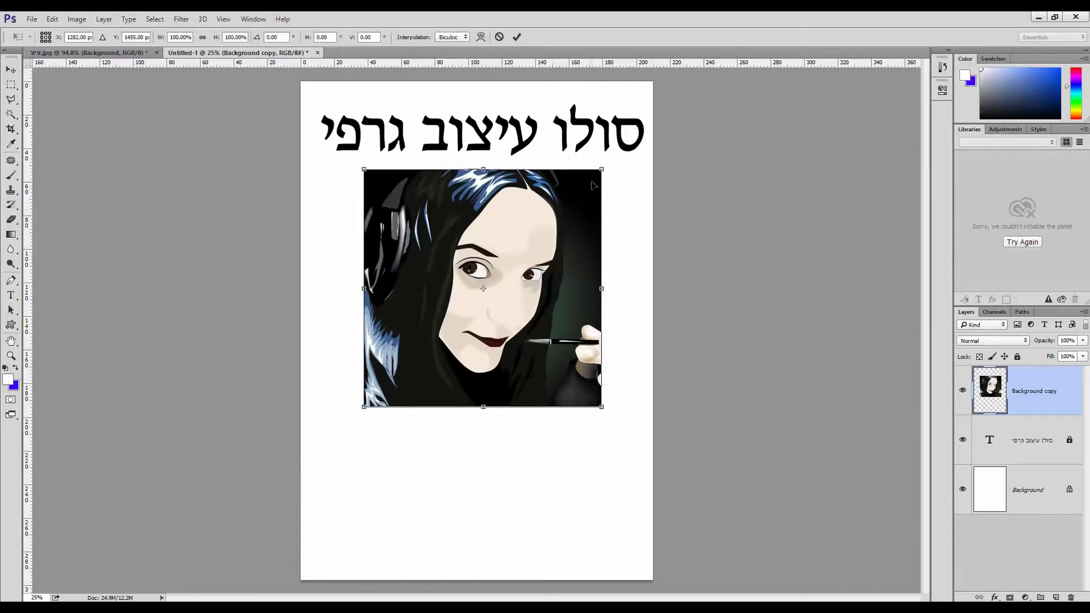
drag(602, 170, 564, 221)
key(Return)
drag(506, 263, 528, 211)
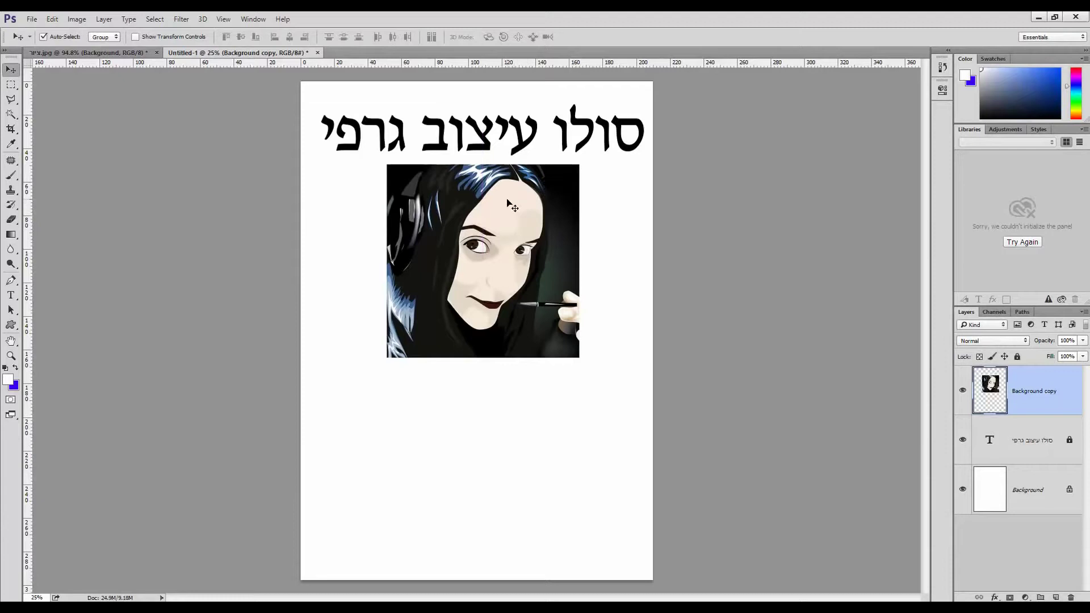
Step: Duplicate the portrait directly below the original and flip the copy vertically to form a mirror image
drag(499, 200, 494, 382)
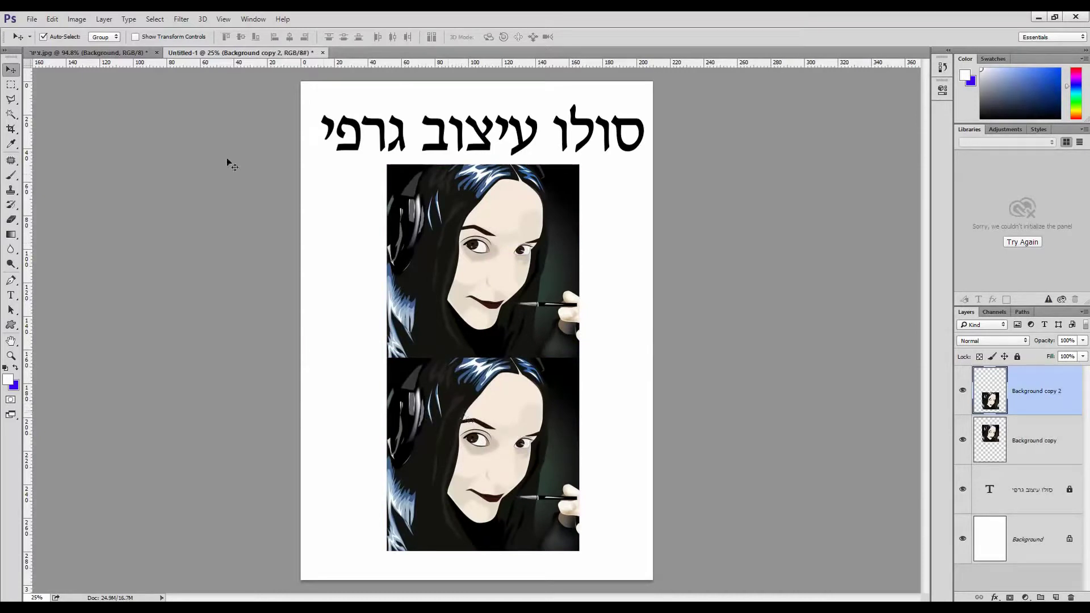
click(51, 19)
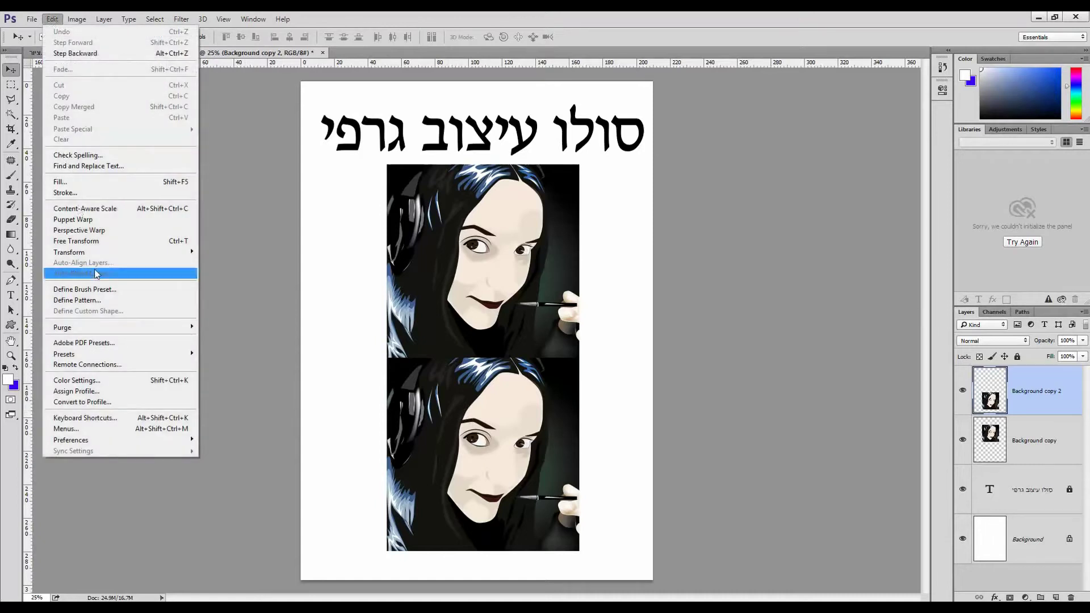
mouse_move(100, 255)
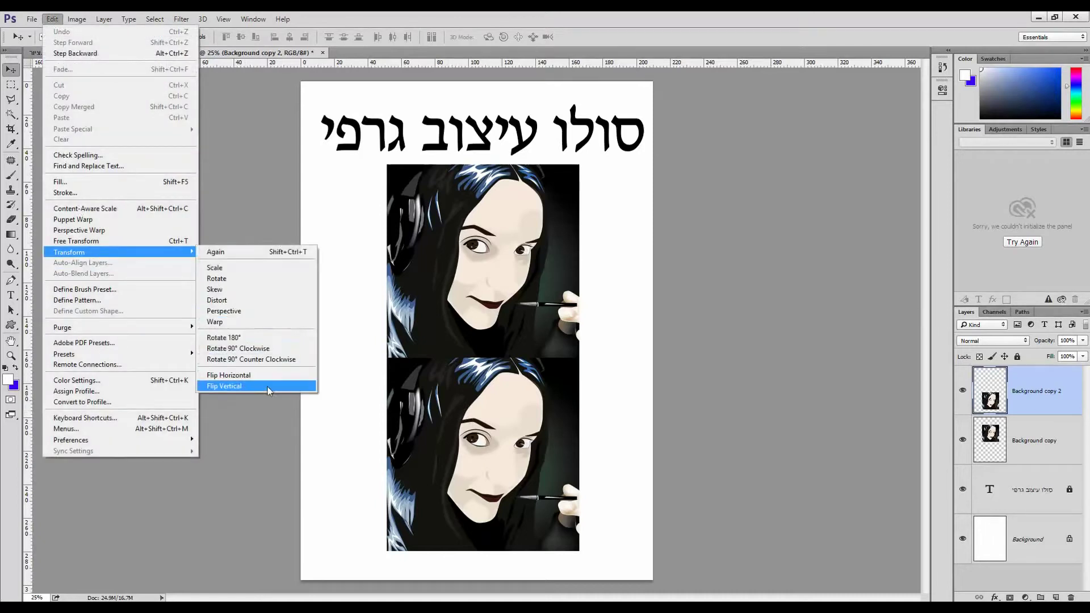
click(246, 387)
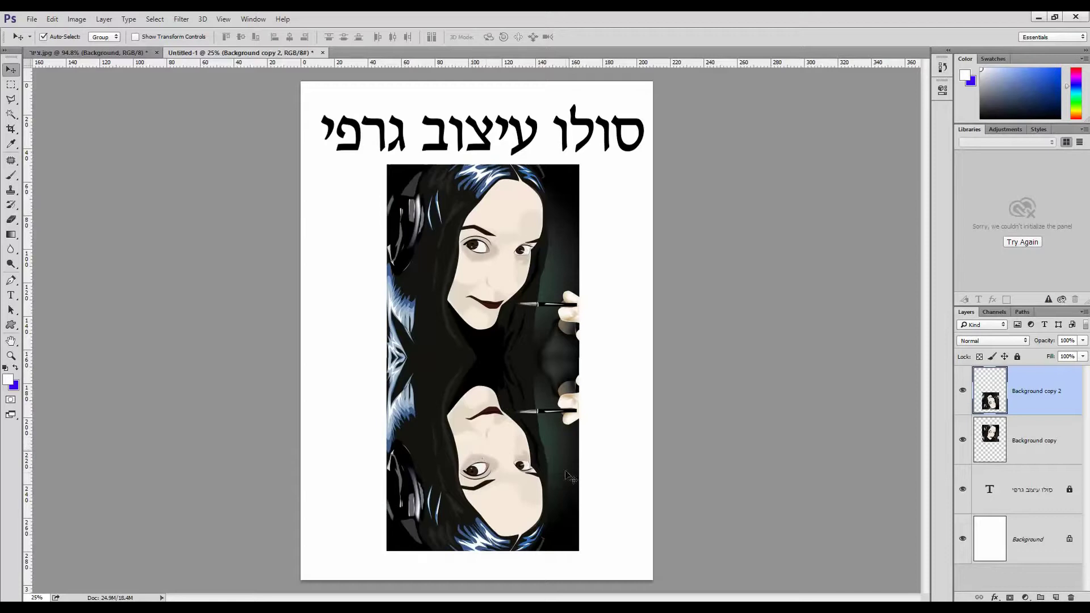
Step: Float and enlarge the layer list, and lower the flipped copy's opacity to 47%
drag(970, 316, 673, 102)
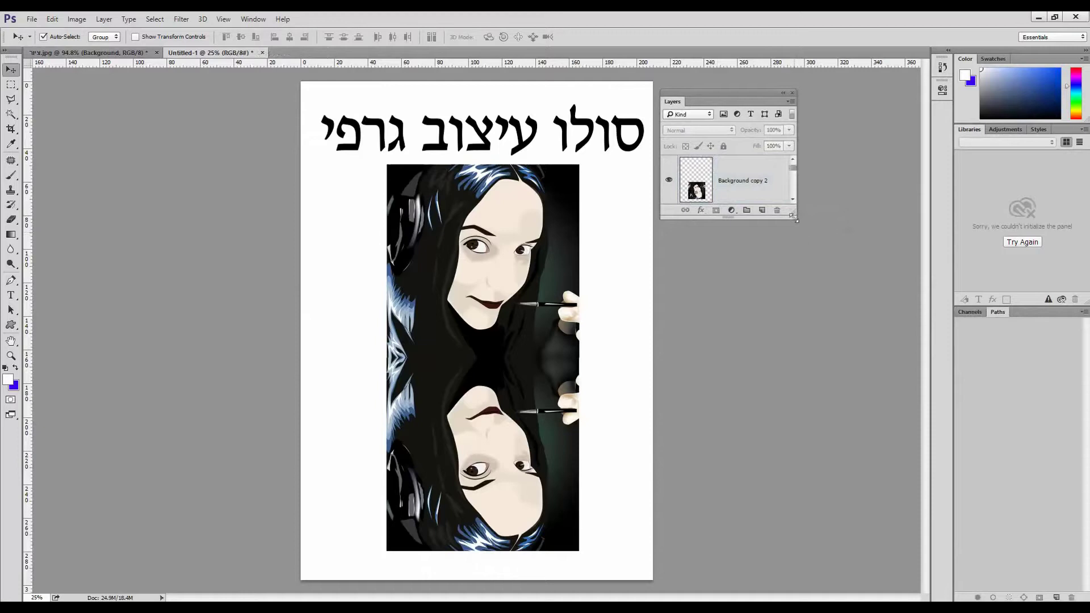
drag(793, 215, 806, 412)
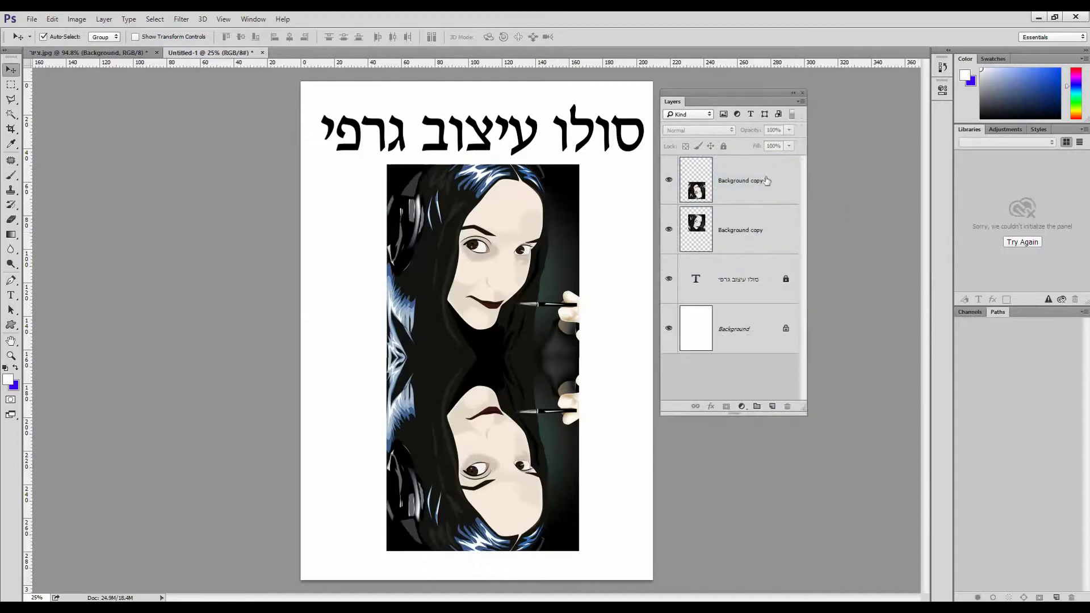
click(777, 193)
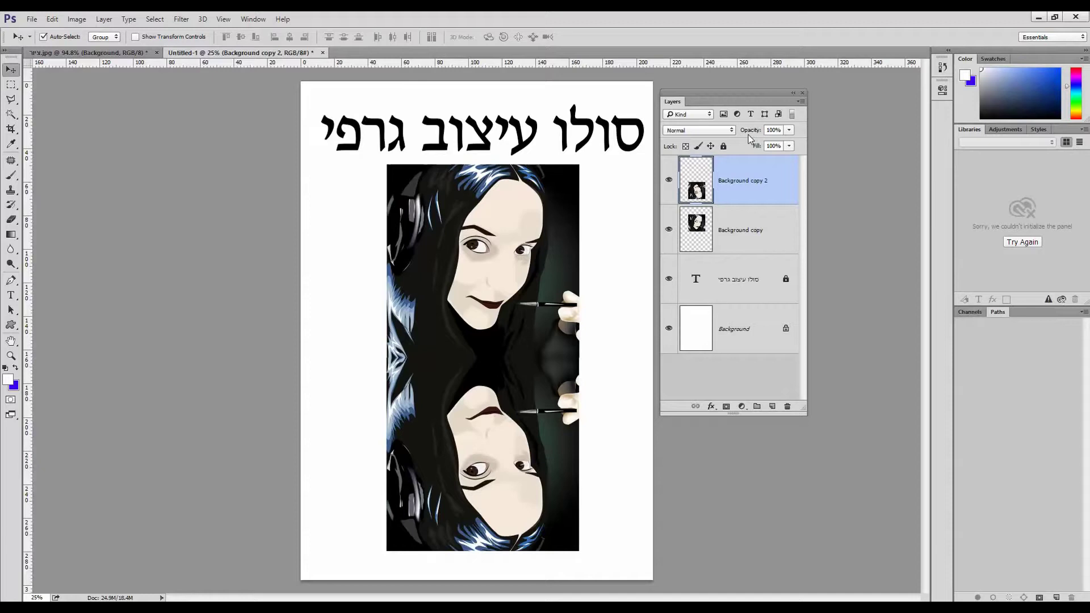
click(789, 131)
mouse_move(776, 144)
mouse_down()
mouse_move(742, 145)
mouse_move(761, 146)
mouse_up()
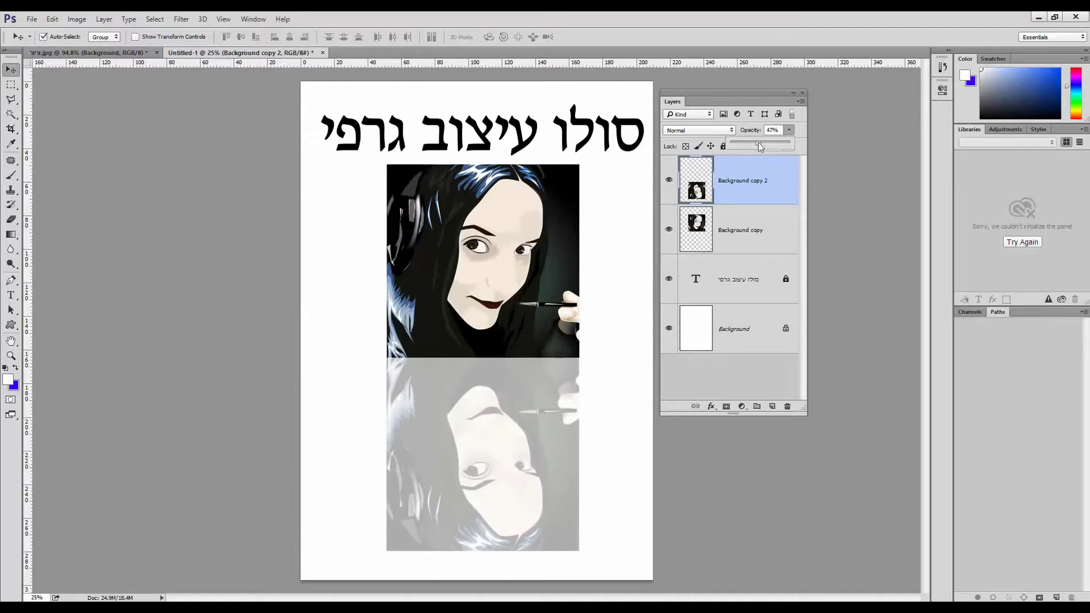
Step: Lasso the lower half of the flipped copy with a wavy upper edge and feather the selection by 60 pixels
click(10, 100)
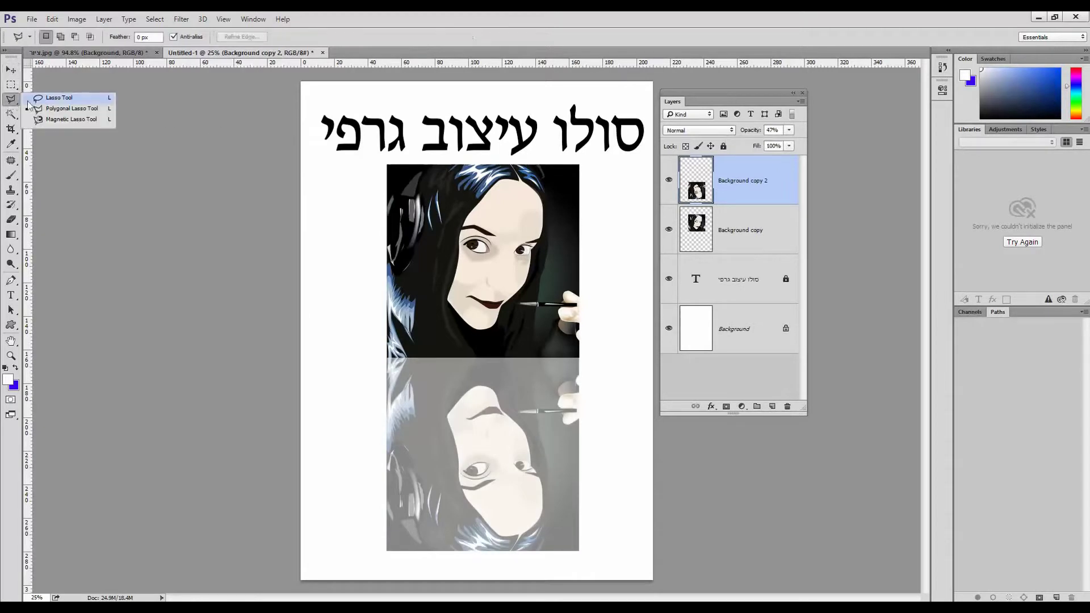
click(55, 101)
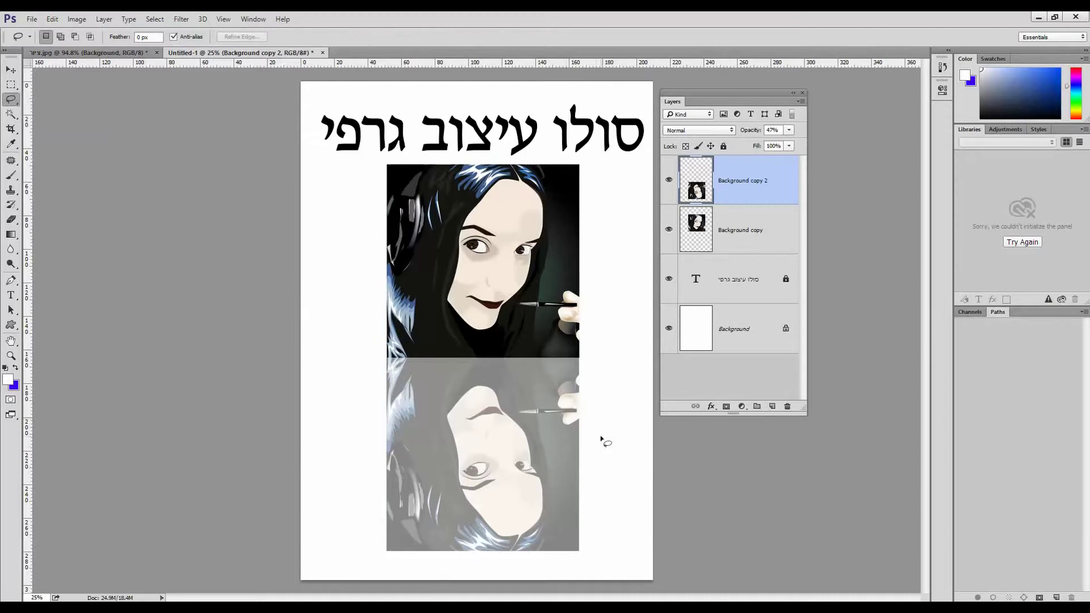
mouse_move(601, 436)
mouse_down()
mouse_move(374, 437)
mouse_move(354, 502)
mouse_move(377, 579)
mouse_move(490, 585)
mouse_move(630, 566)
mouse_move(632, 468)
mouse_move(594, 430)
mouse_up()
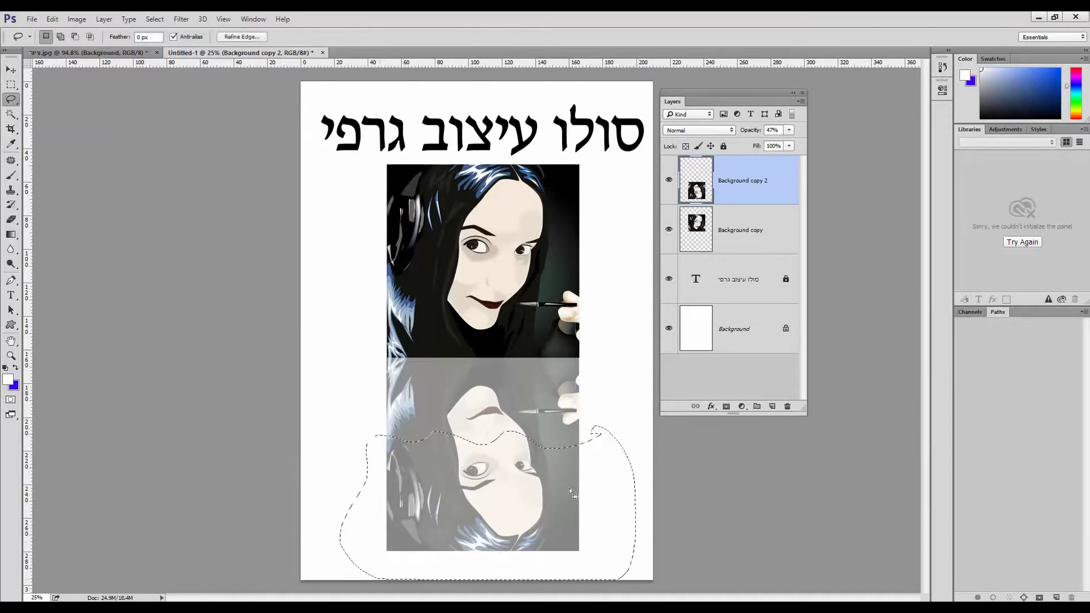
right_click(491, 458)
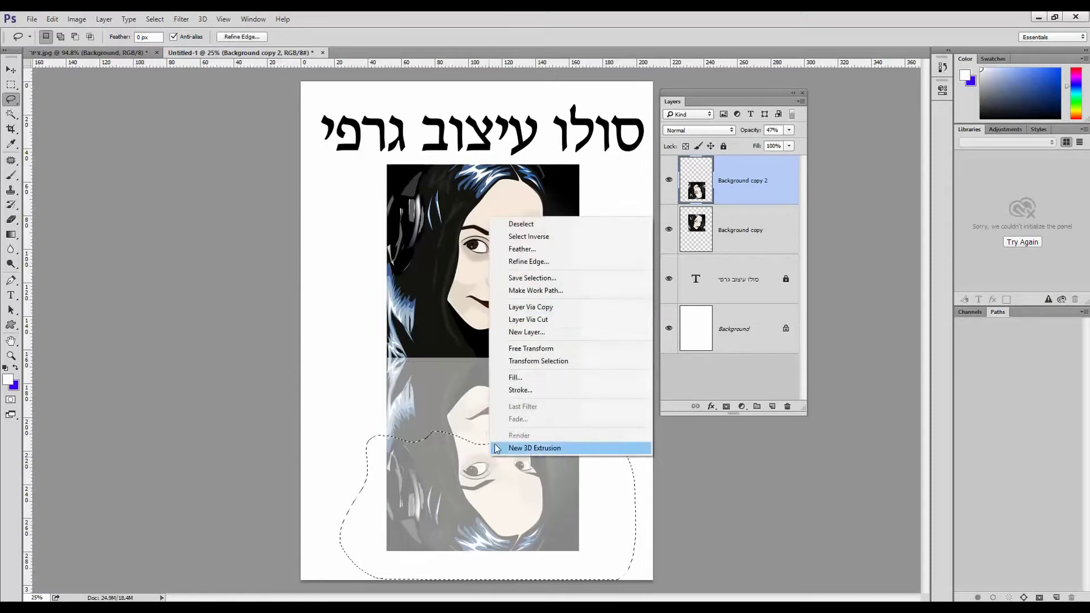
click(532, 250)
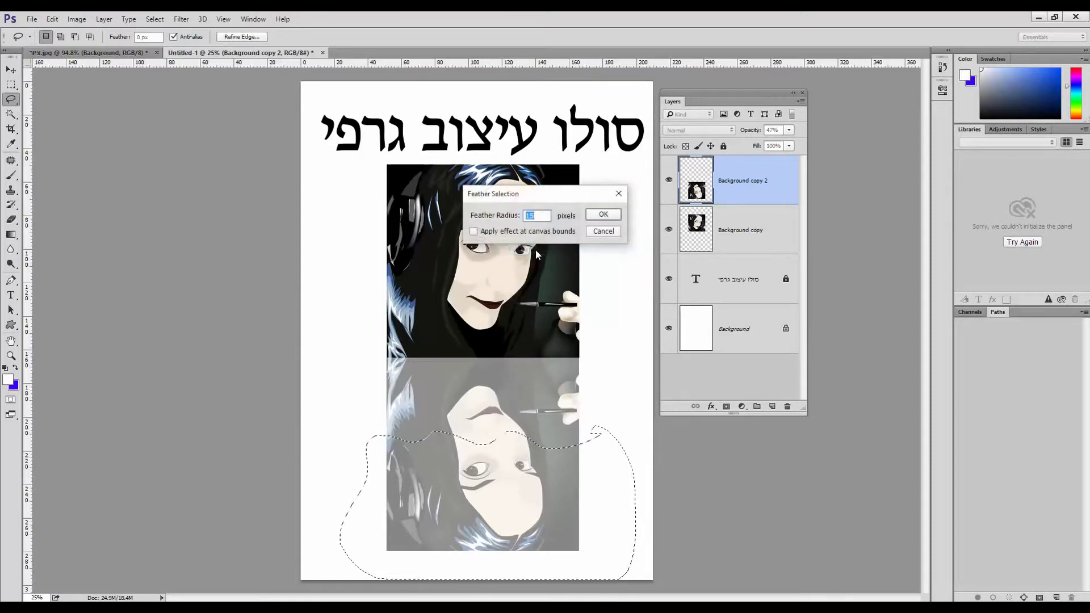
text(50)
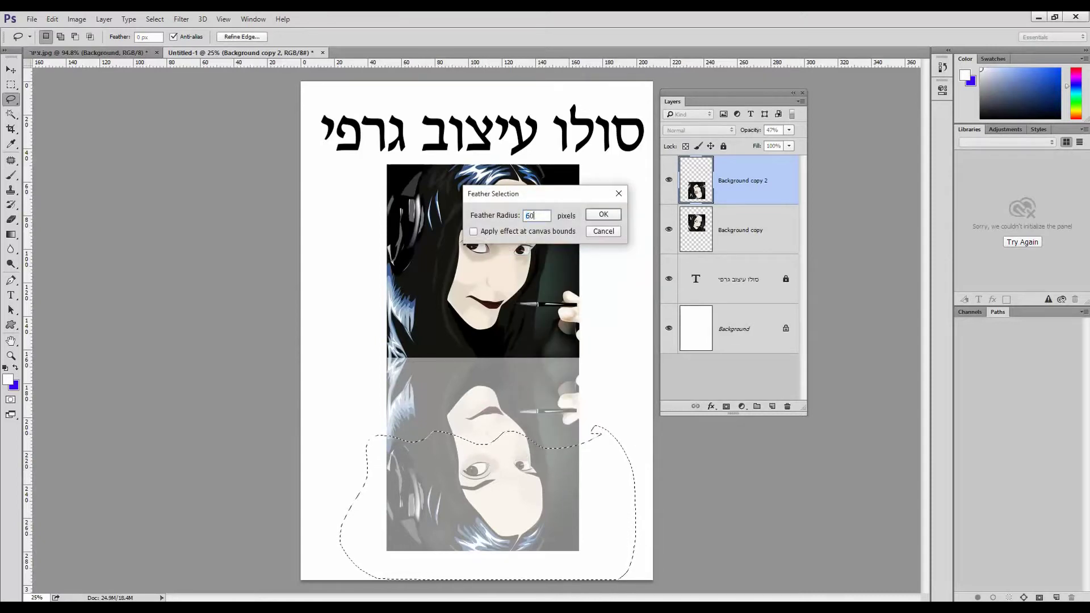
key(Return)
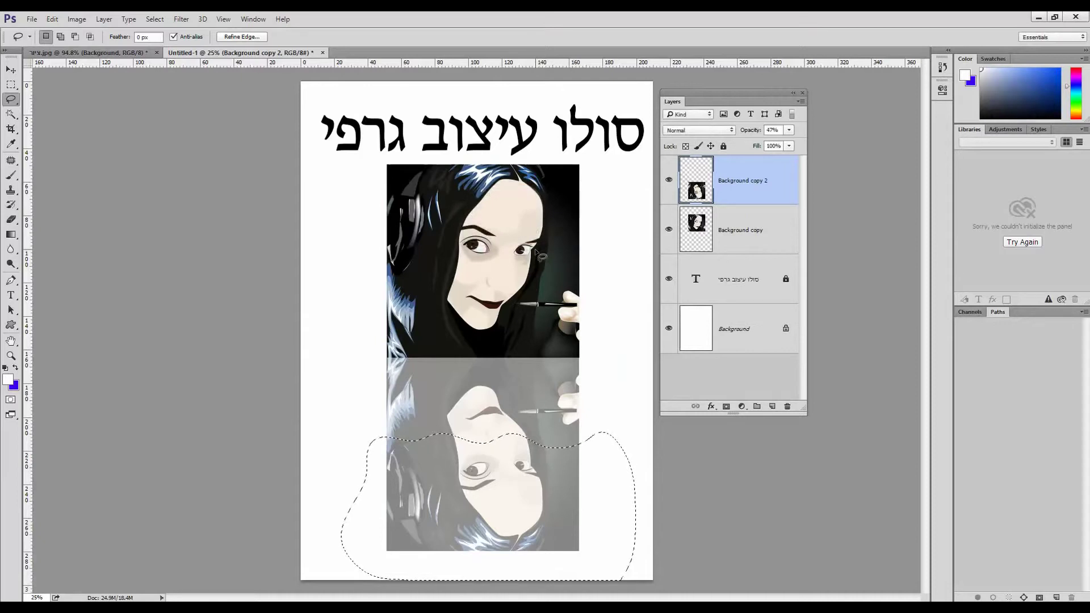
Step: Delete the feathered area from the reflection and clear the selection
key(Delete)
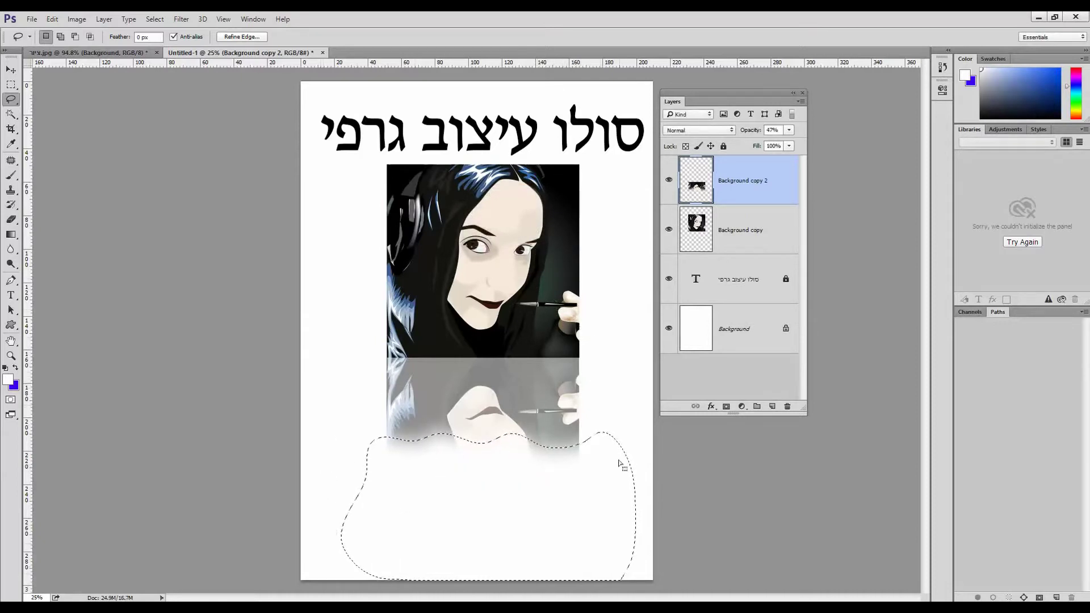
click(154, 20)
click(159, 45)
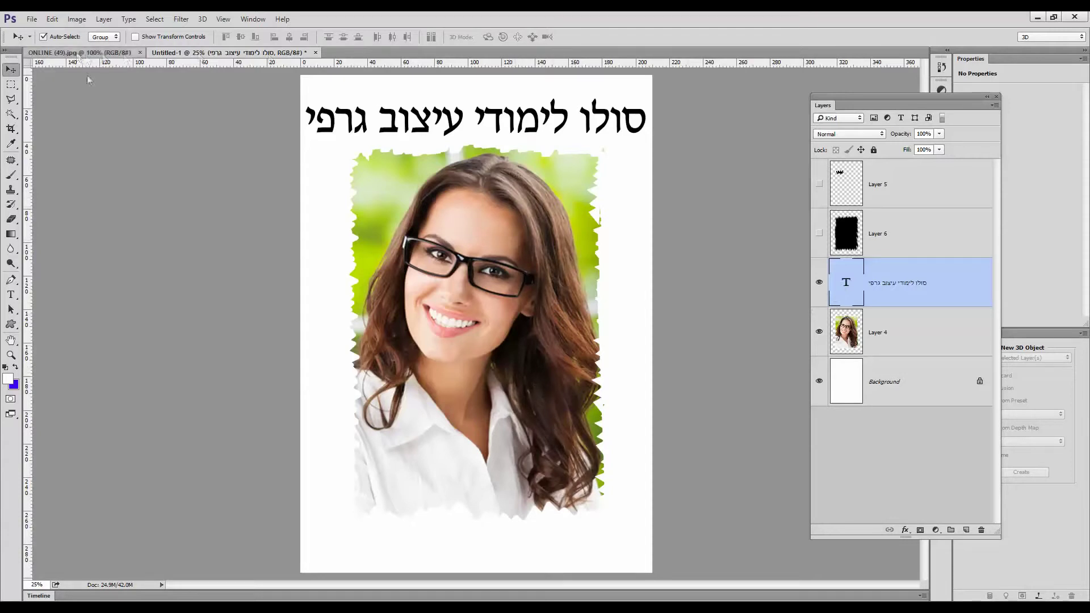
Step: Bring the woman's photo from ONLINE (49).jpg into the Untitled-1 document and hide Layer 4
click(79, 52)
drag(514, 386, 473, 310)
click(819, 382)
Step: Enlarge and position the imported photo with Free Transform so it fills most of the page below the title
key(ctrl+t)
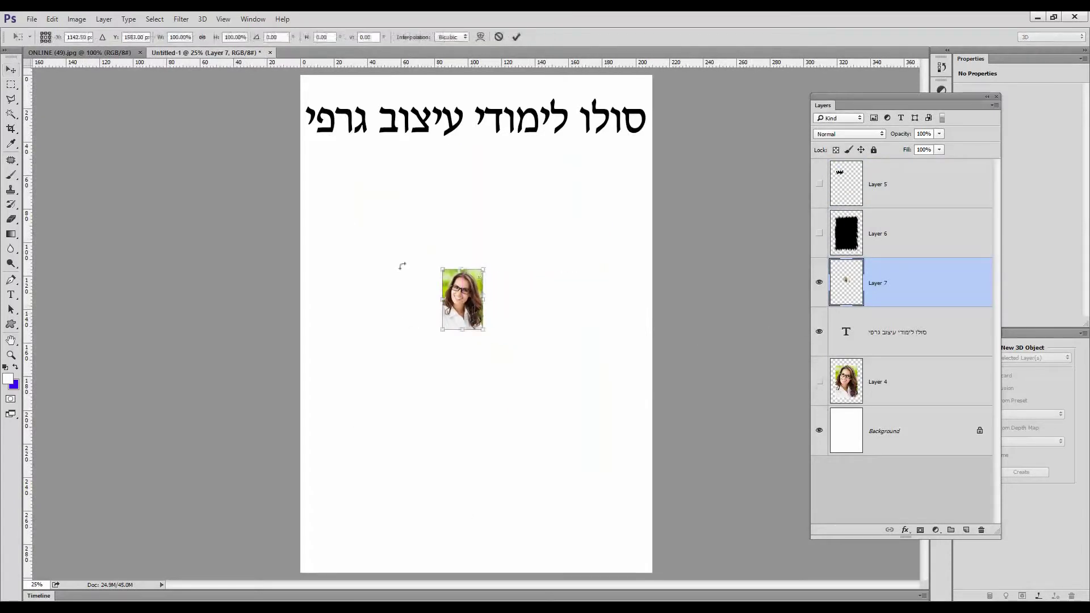
click(51, 20)
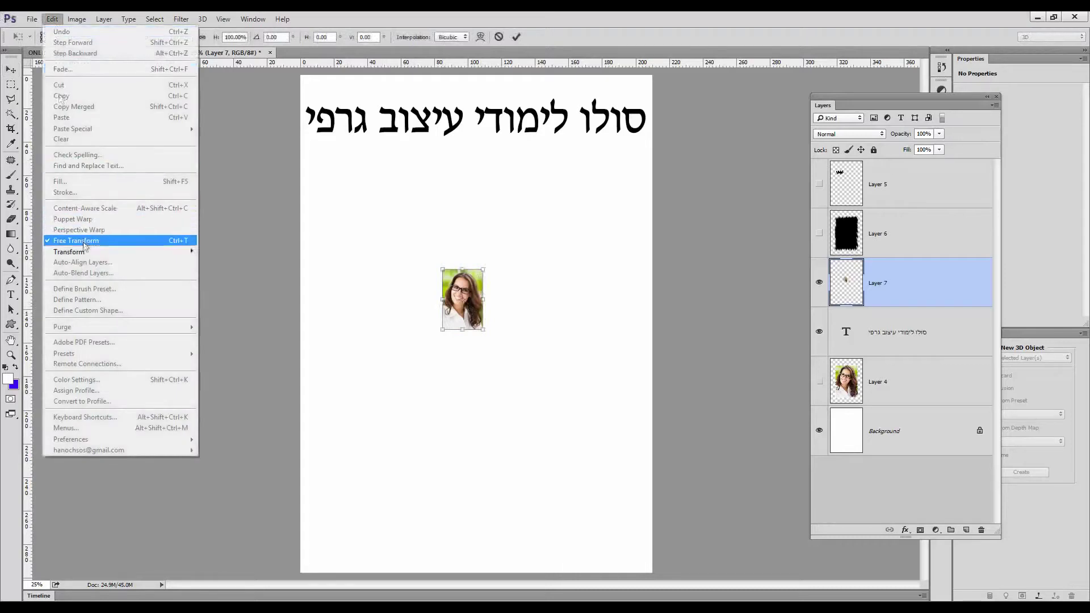
click(84, 240)
drag(484, 269, 569, 139)
drag(442, 329, 349, 500)
drag(577, 132, 592, 109)
drag(500, 285, 502, 318)
drag(603, 170, 617, 151)
drag(352, 153, 342, 141)
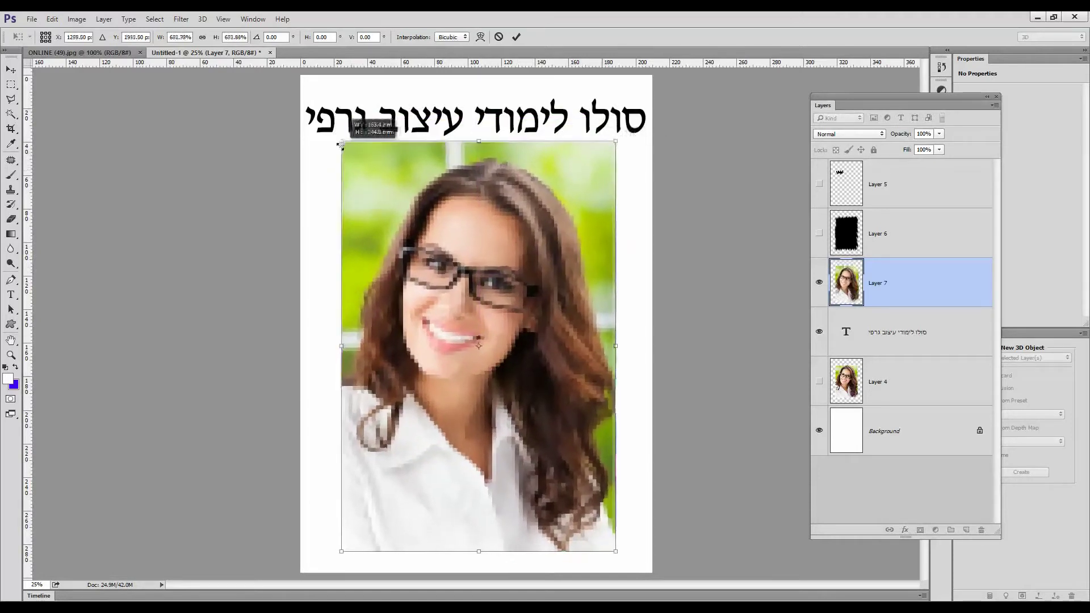
key(Return)
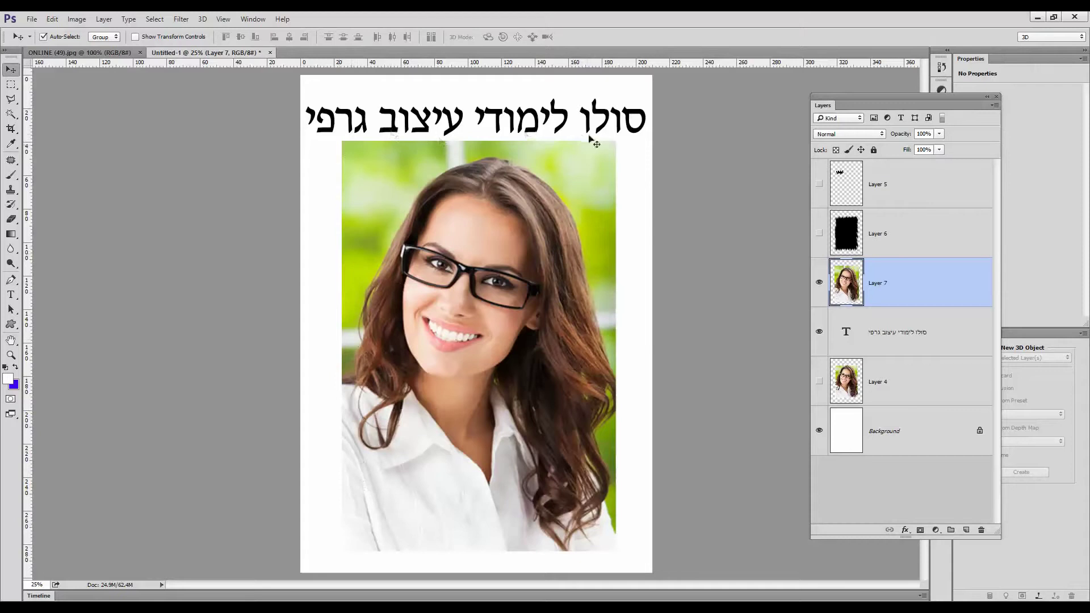
Step: Hide Layer 7 and draw a closed Polygonal Lasso selection with zigzag upper and lower edges on the empty page
click(820, 284)
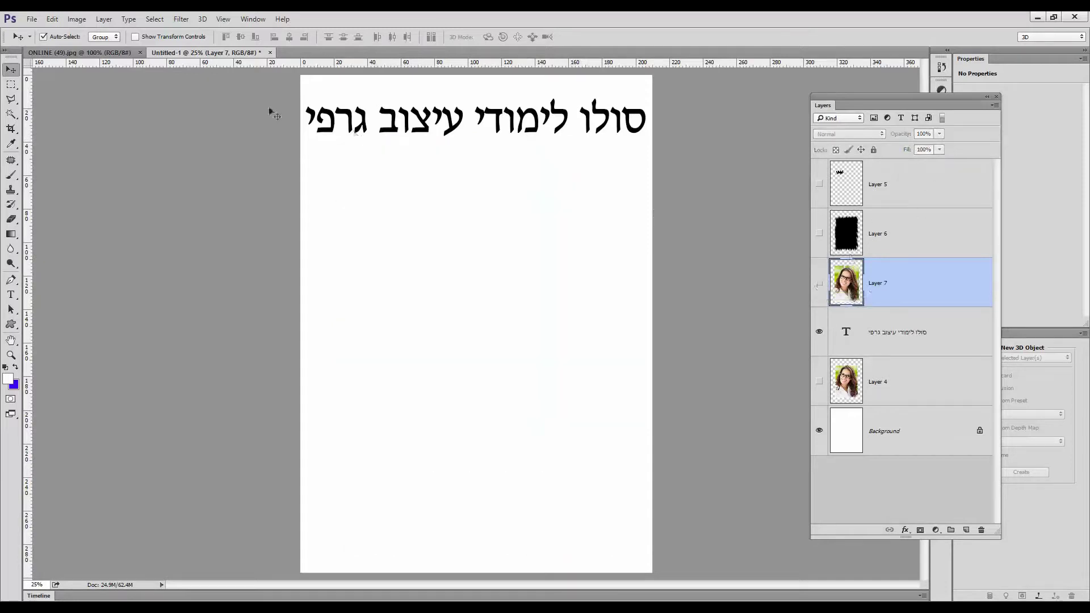
click(11, 99)
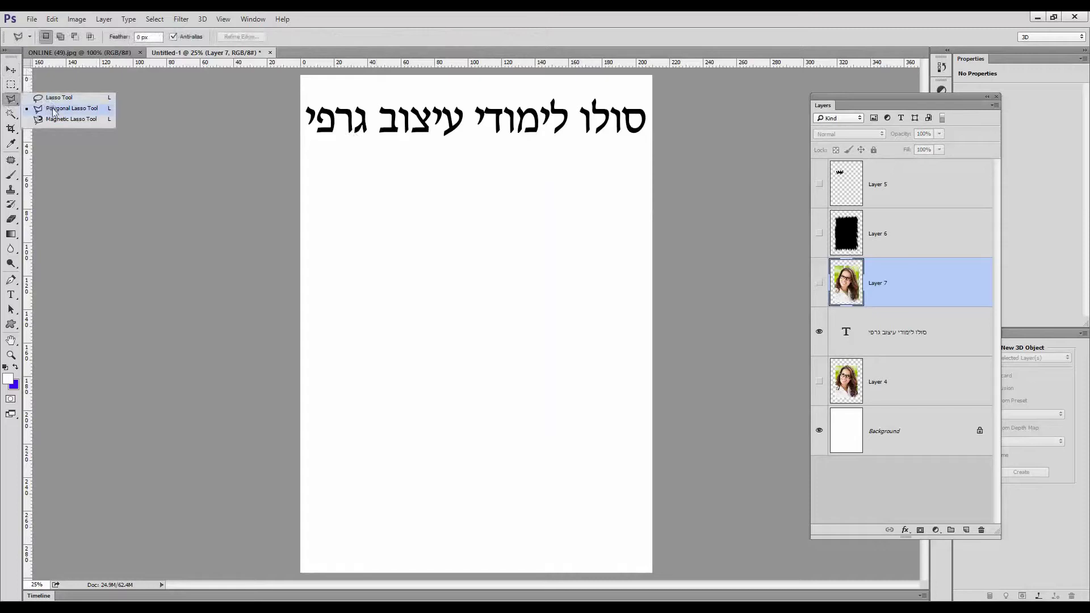
click(54, 109)
click(404, 256)
click(408, 228)
click(416, 250)
click(420, 231)
click(425, 254)
click(432, 228)
click(433, 255)
click(441, 229)
click(441, 255)
click(449, 229)
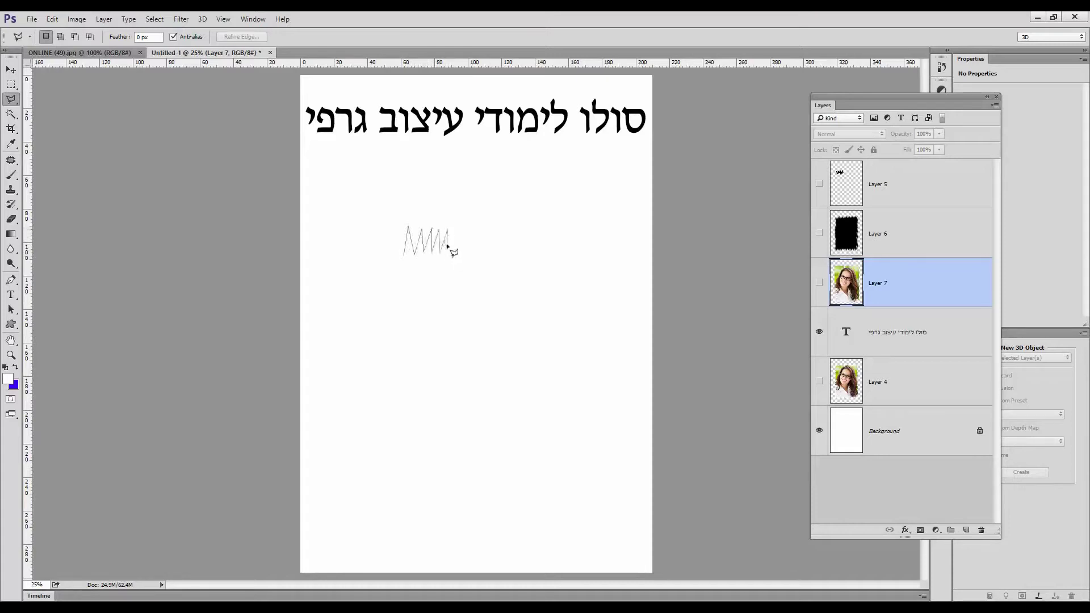
click(450, 255)
click(458, 229)
click(459, 255)
click(468, 230)
click(468, 253)
click(465, 276)
click(455, 260)
click(453, 278)
click(447, 263)
click(434, 261)
click(428, 279)
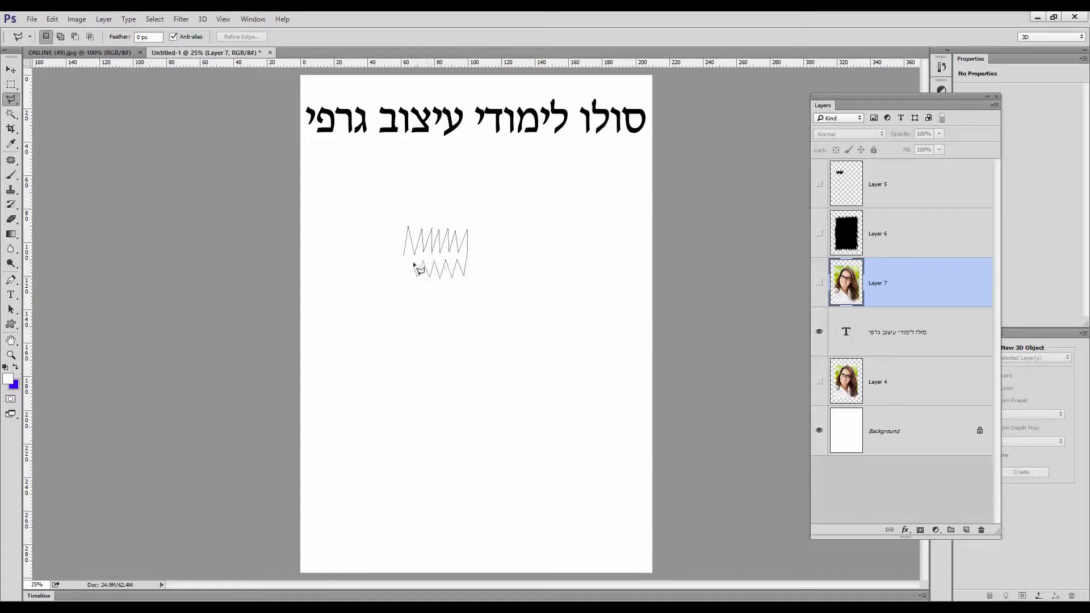
click(405, 278)
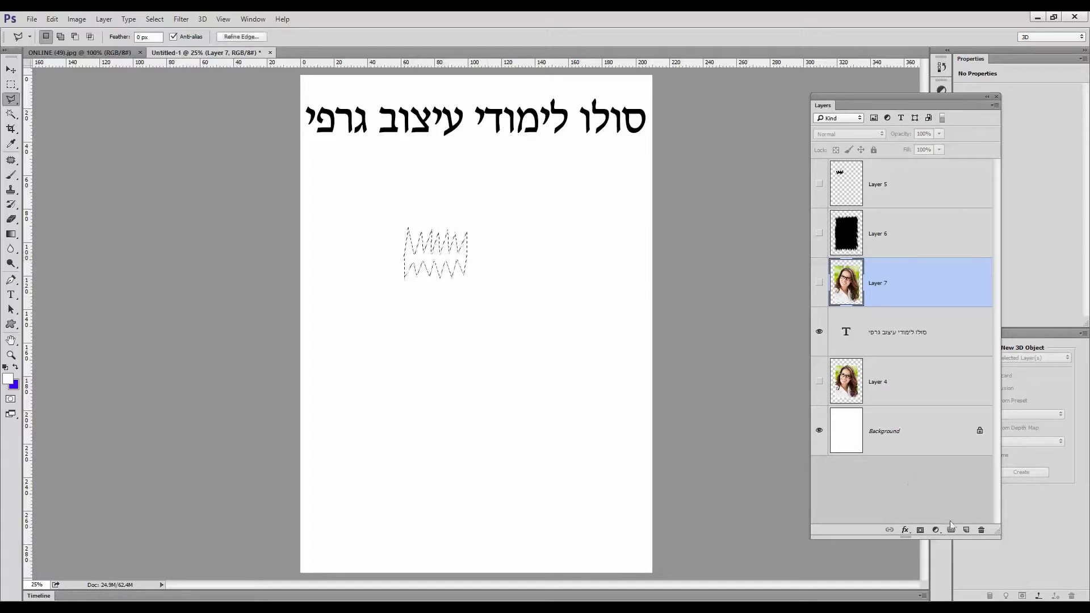
Step: Add a new layer above Layer 7 and transform the zigzag selection to 155.36% width and 41.94% height
click(966, 530)
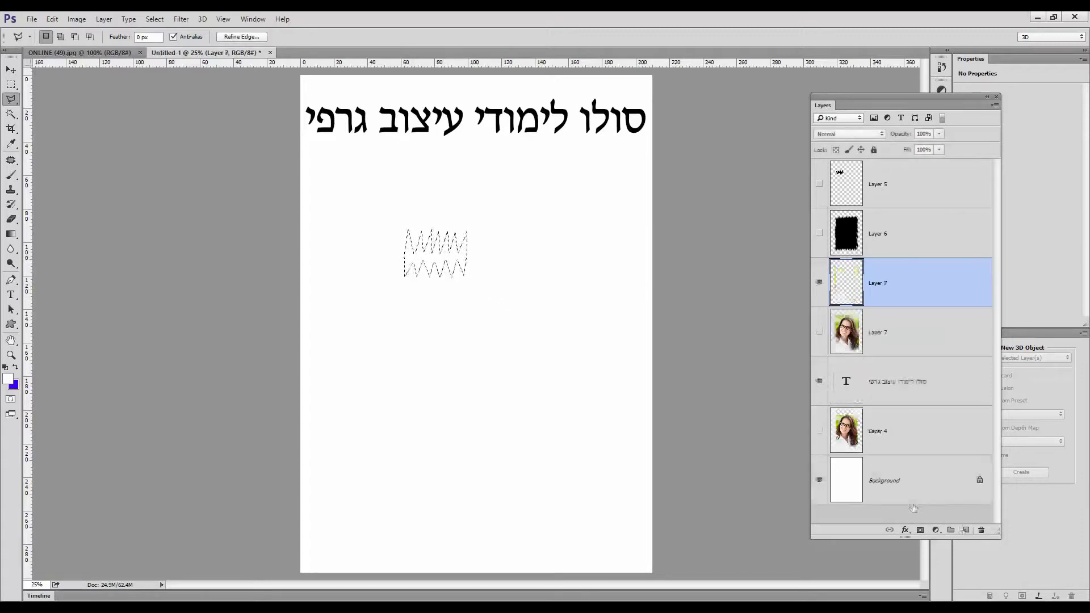
click(155, 19)
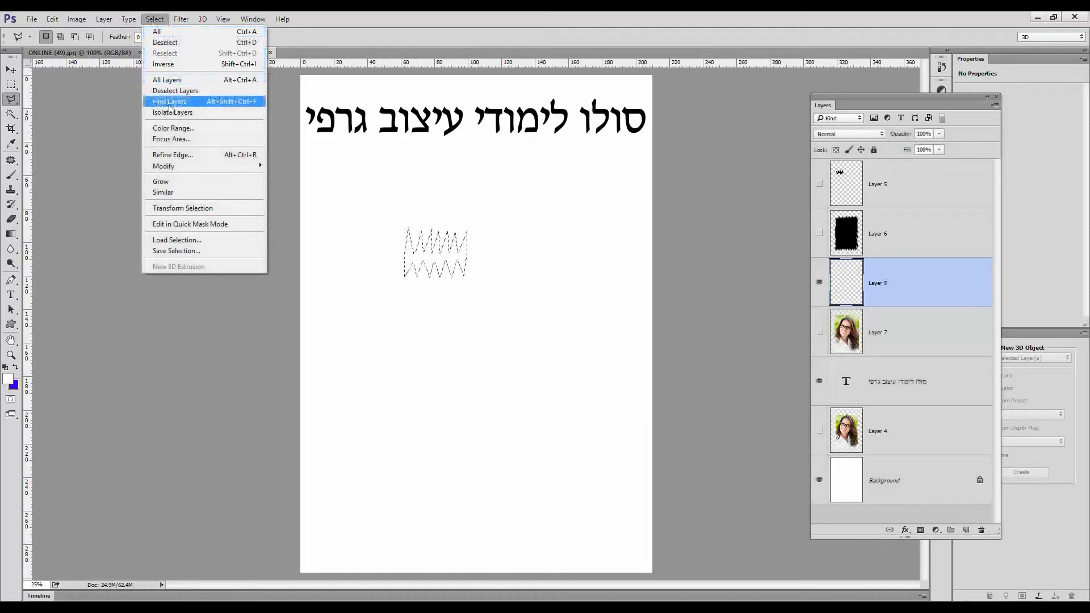
click(193, 208)
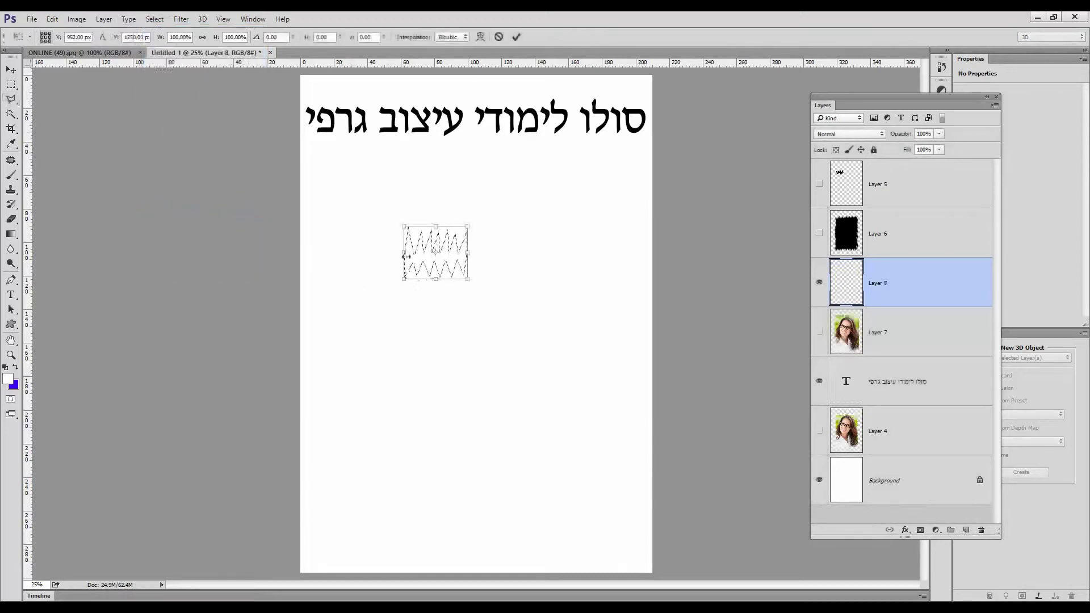
drag(396, 254, 376, 254)
drag(465, 252, 477, 251)
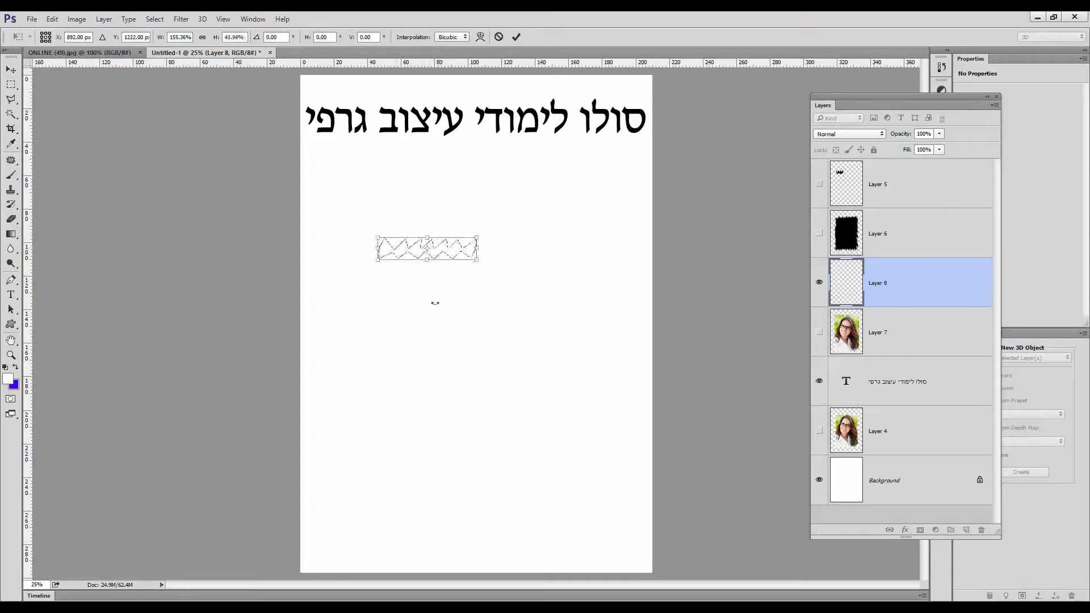
key(Return)
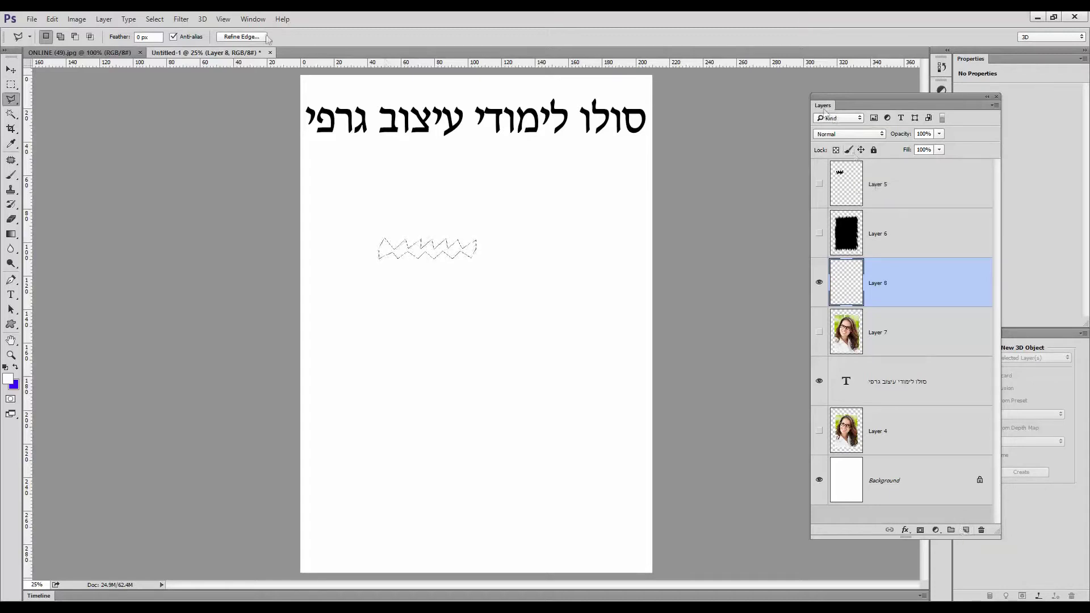
click(253, 18)
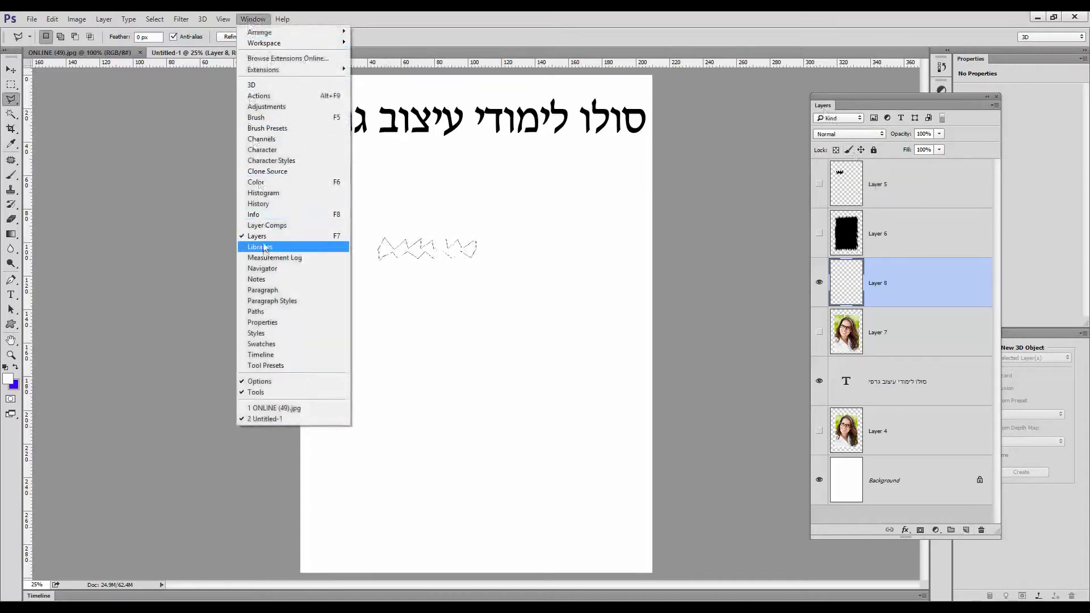
click(927, 108)
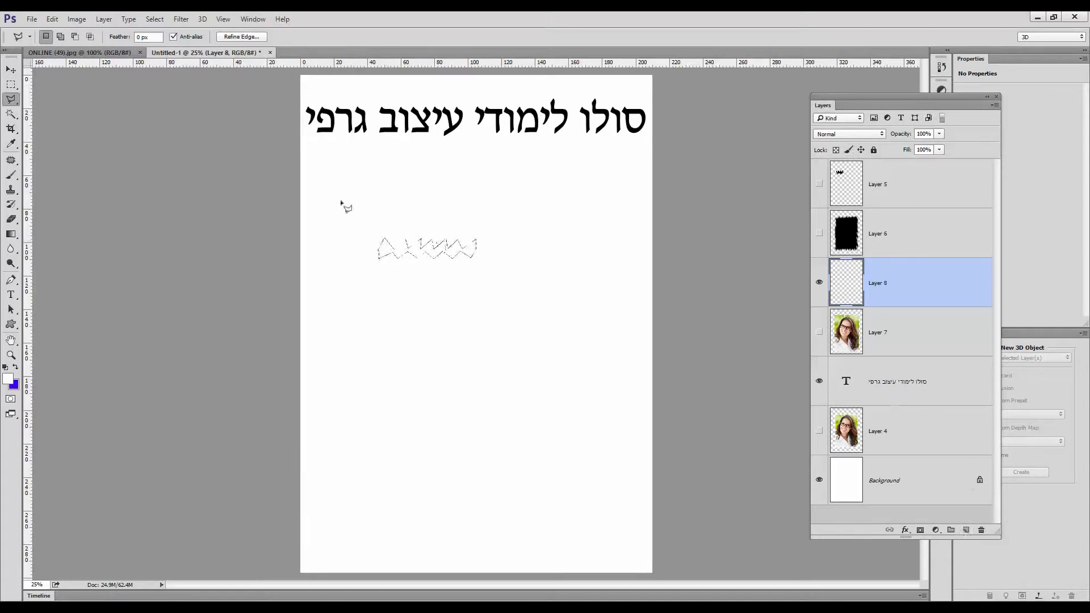
Step: Fill the flattened zigzag selection on Layer 8 with Black at 100% opacity in Normal mode
click(52, 18)
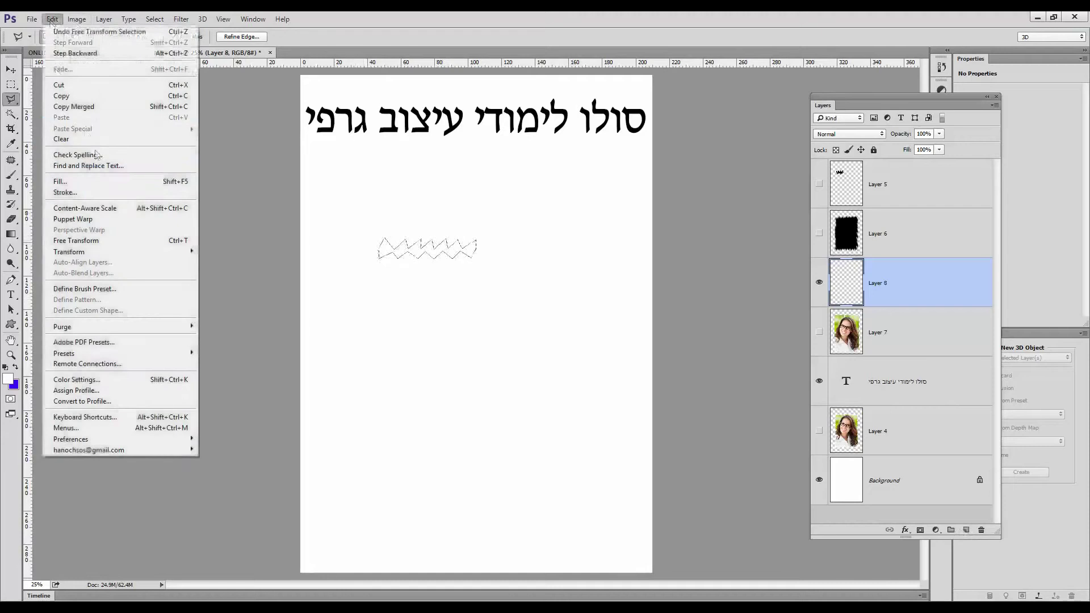
click(107, 186)
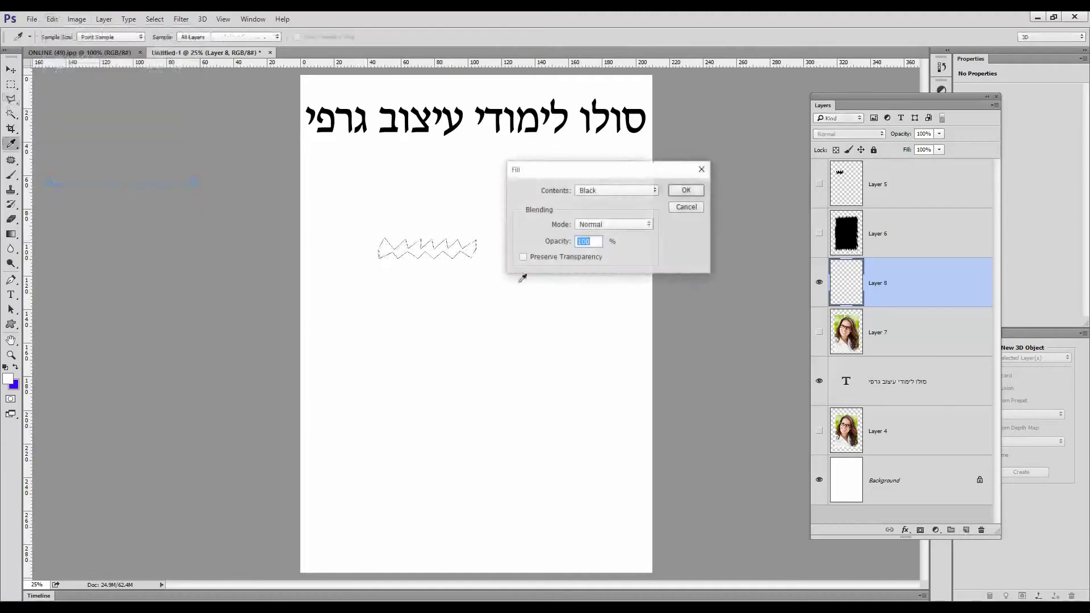
click(639, 191)
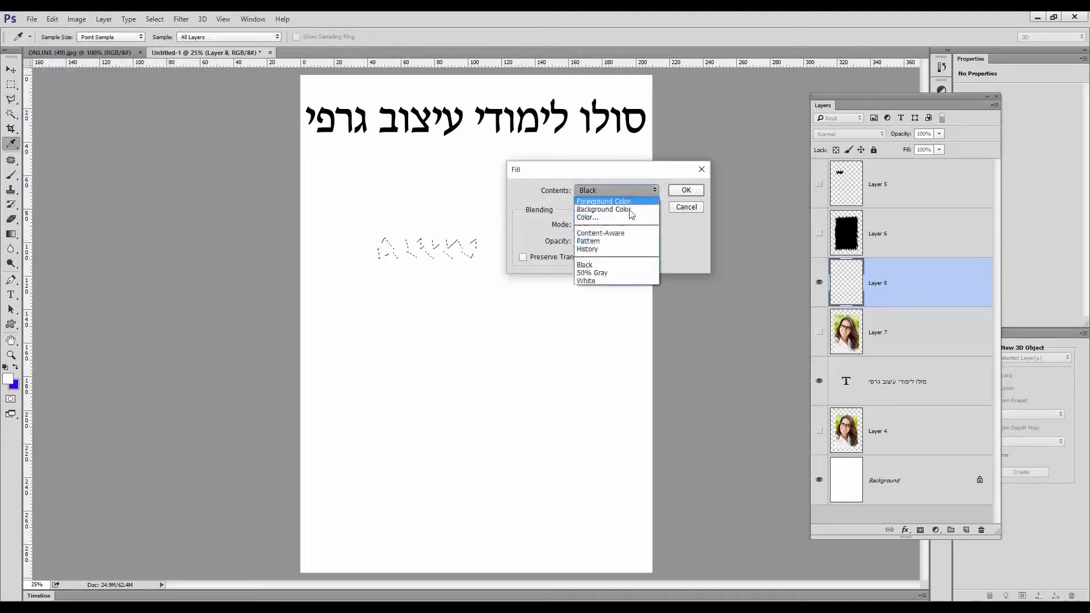
click(609, 268)
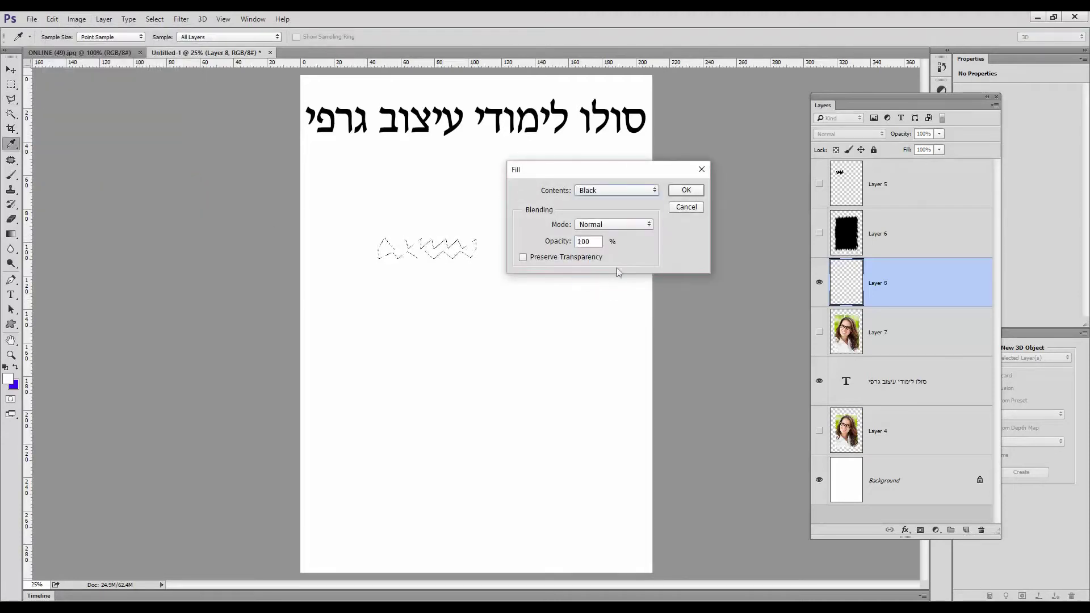
click(680, 194)
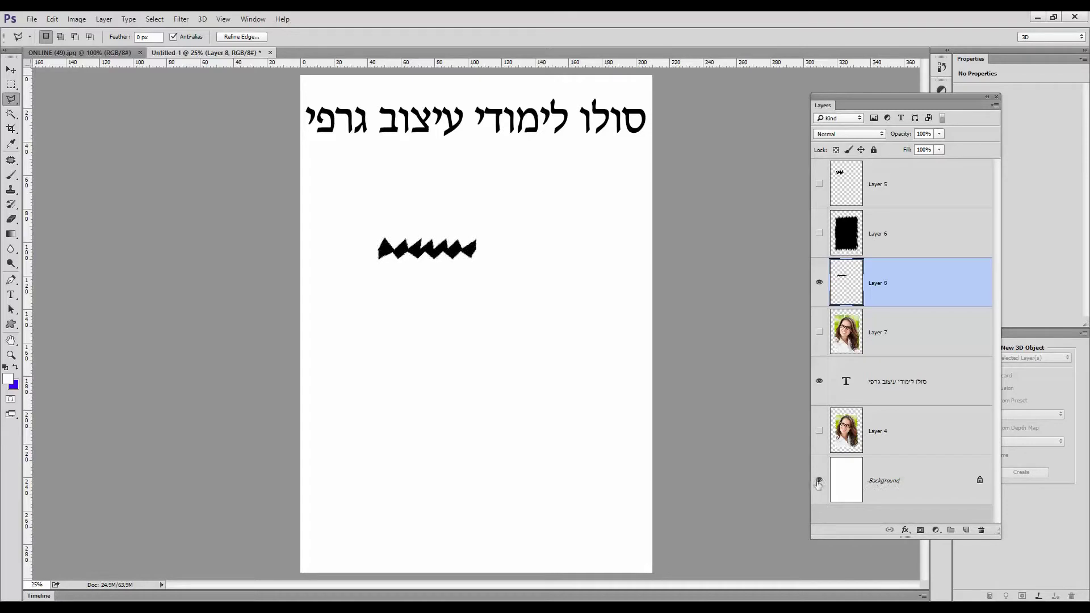
Step: With the Background hidden, define the black zigzag shape as a brush preset named Sampled Brush 3 and clear the selection
click(819, 482)
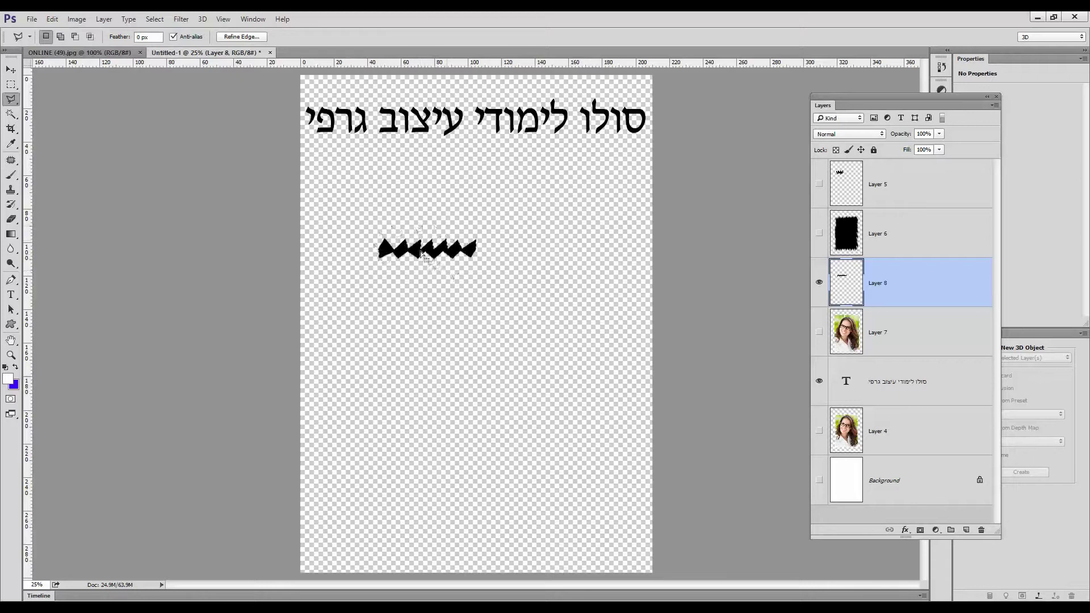
click(52, 19)
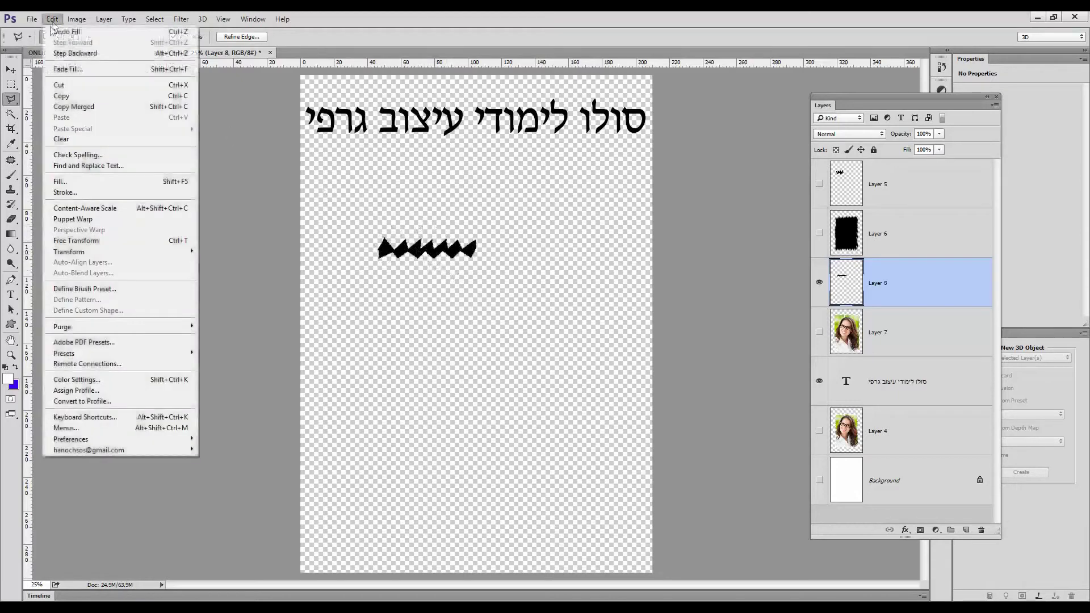
click(113, 287)
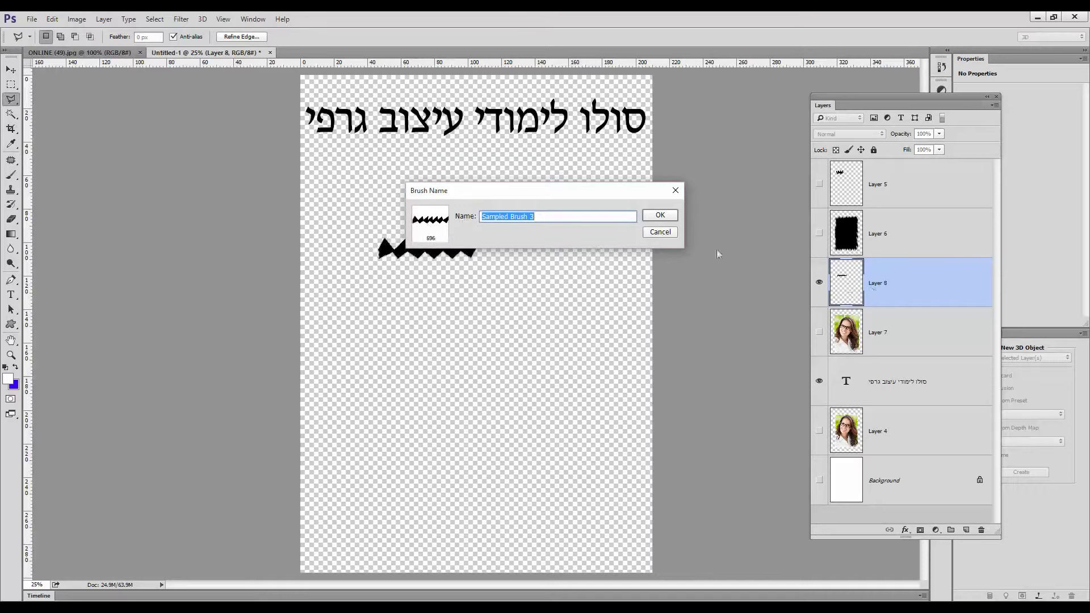
click(660, 217)
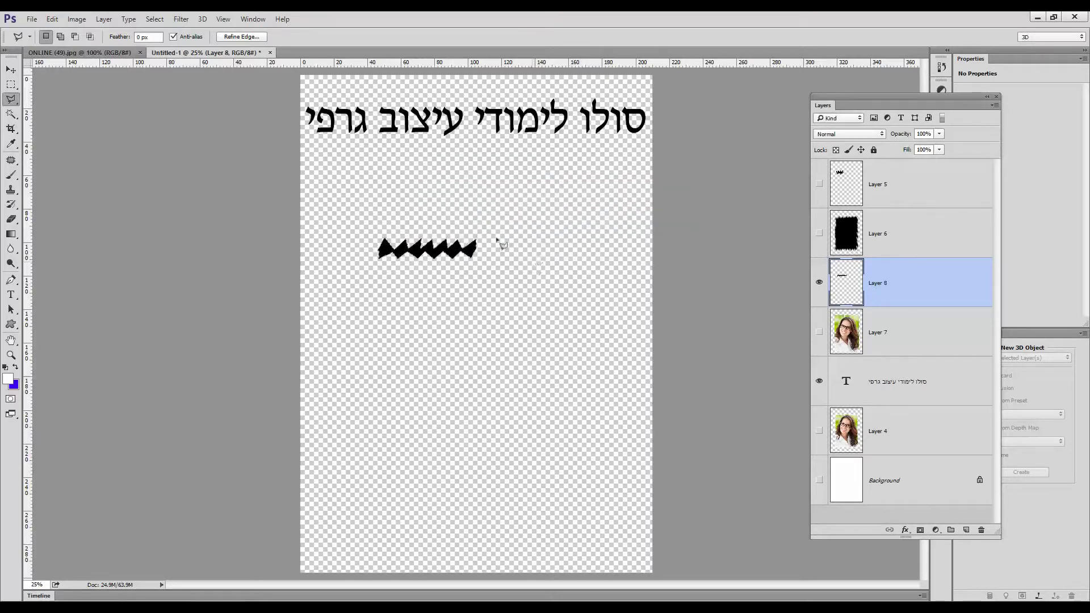
click(155, 22)
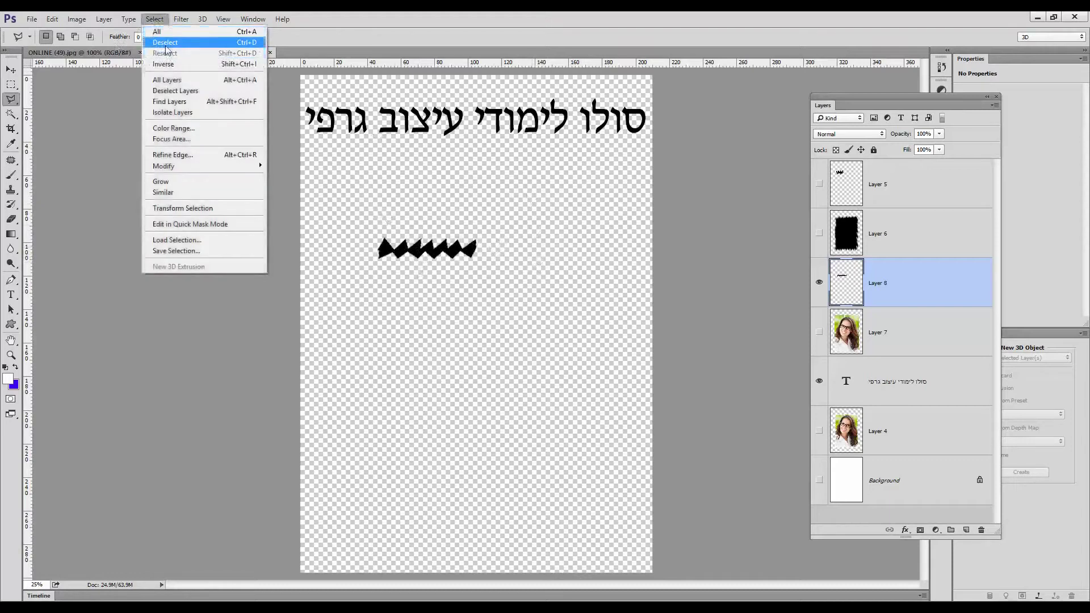
click(164, 41)
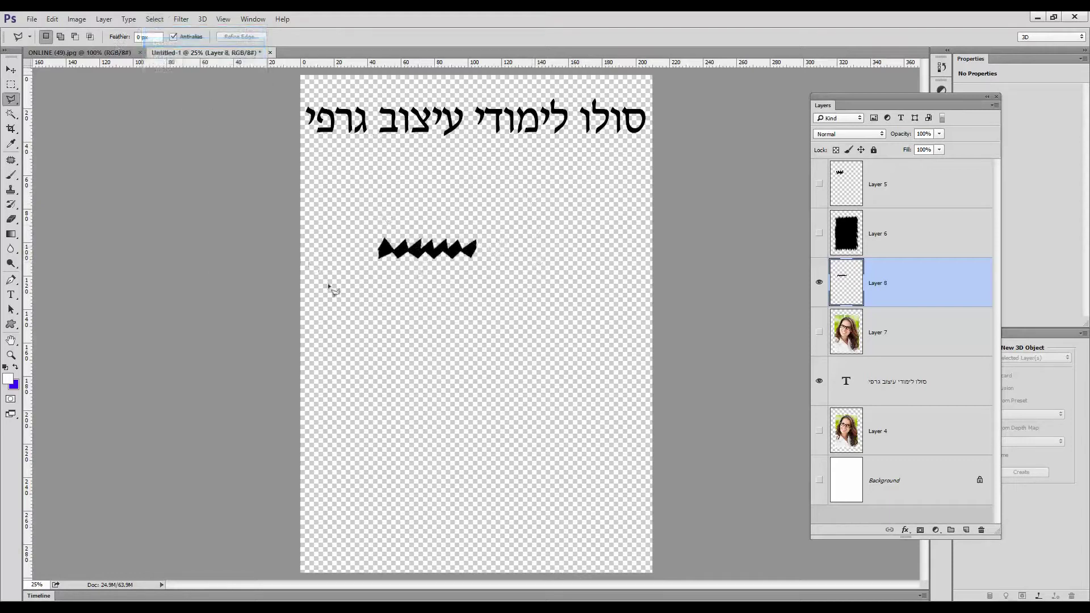
Step: Show the woman's photo on Layer 7 and delete Layer 8, Layer 6 and Layer 5
click(820, 335)
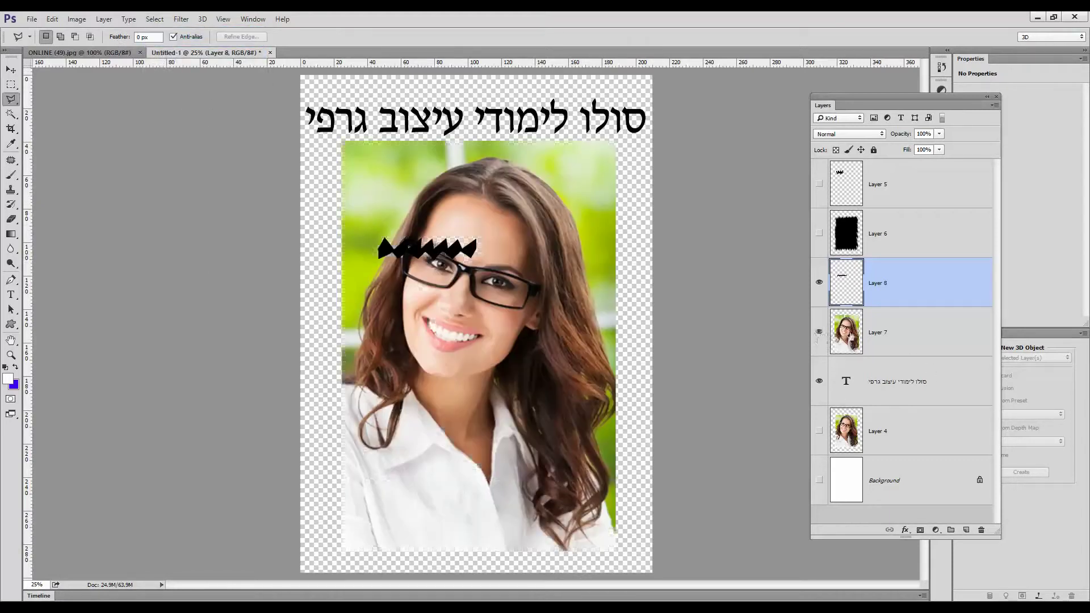
drag(877, 282, 981, 530)
drag(846, 233, 980, 530)
drag(897, 186, 981, 530)
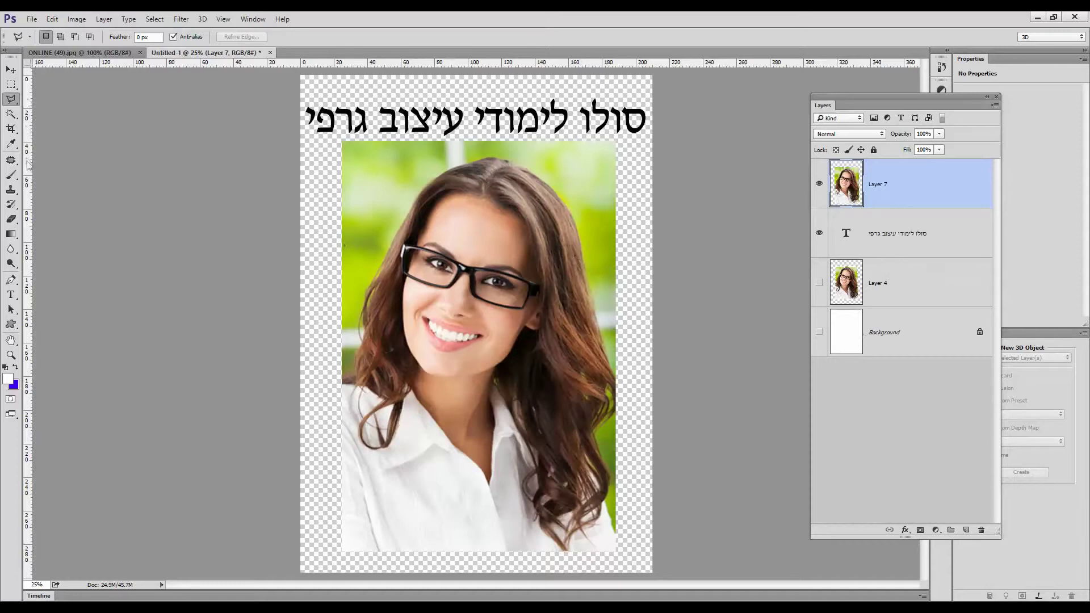
Step: Activate the Eraser Tool with the 696 px zigzag brush tip for Layer 7
click(11, 219)
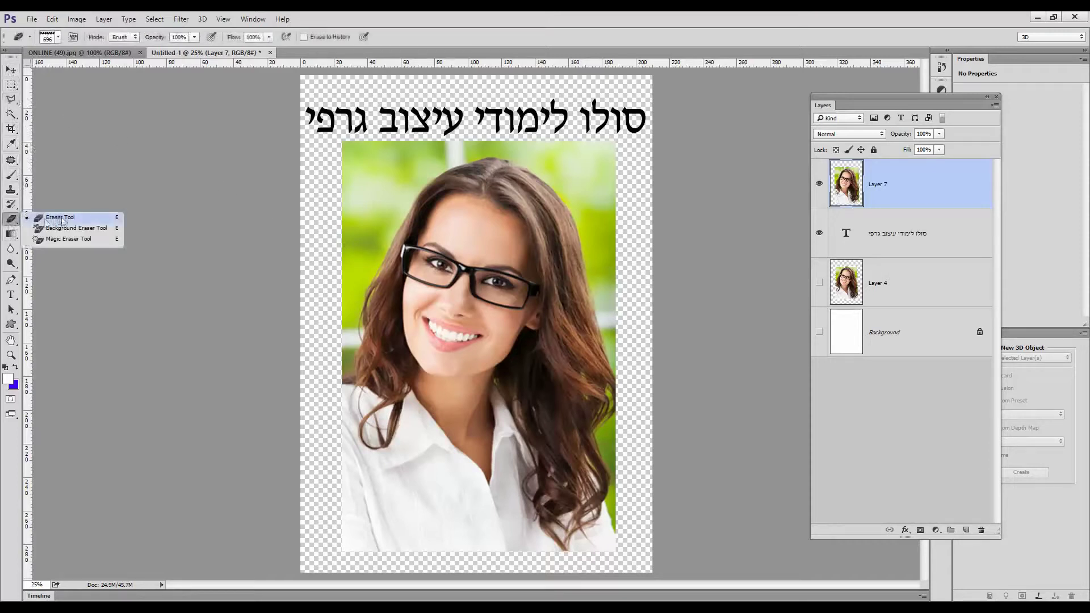
click(61, 218)
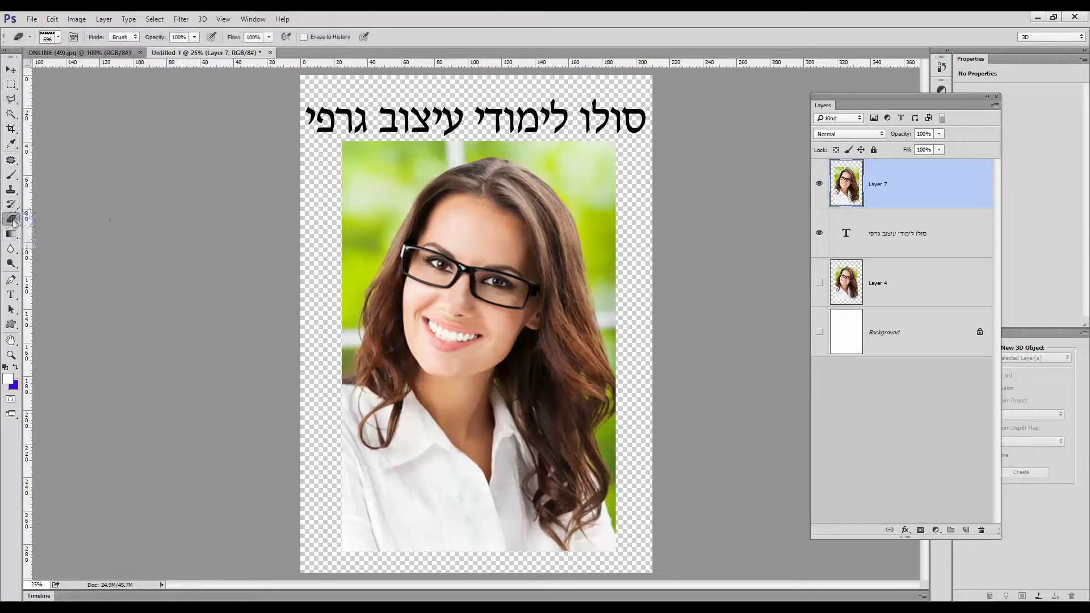
click(58, 38)
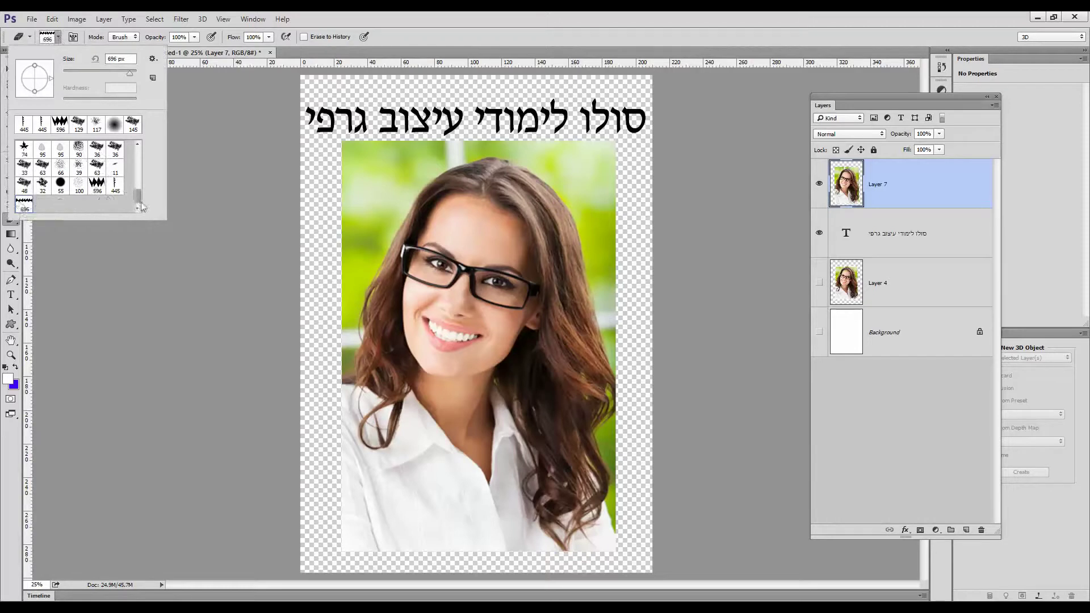
mouse_move(139, 203)
mouse_down()
mouse_move(140, 151)
mouse_move(141, 207)
mouse_up()
click(13, 225)
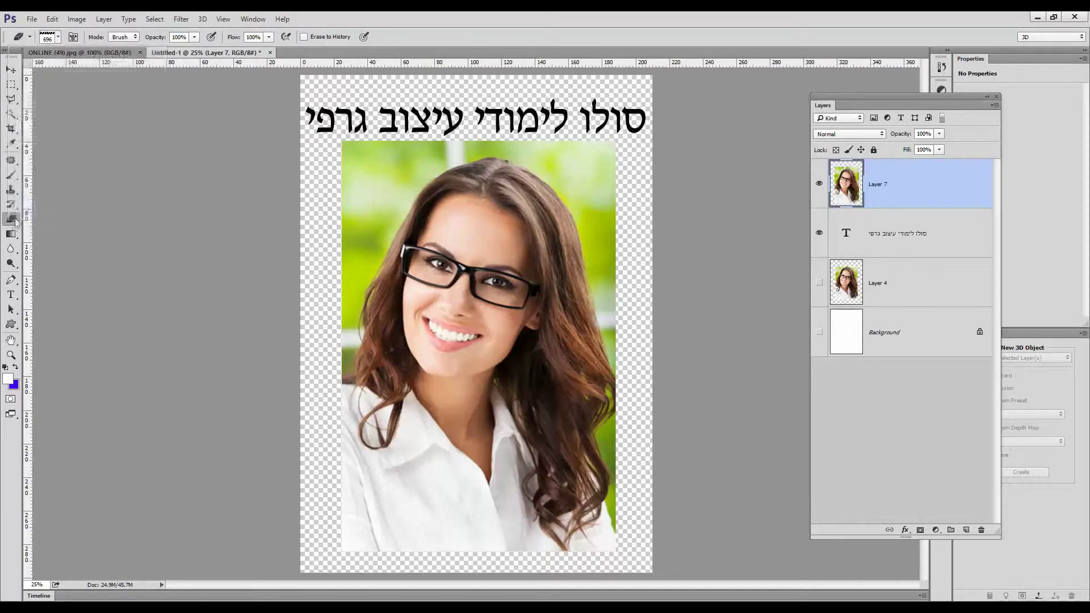
right_click(13, 223)
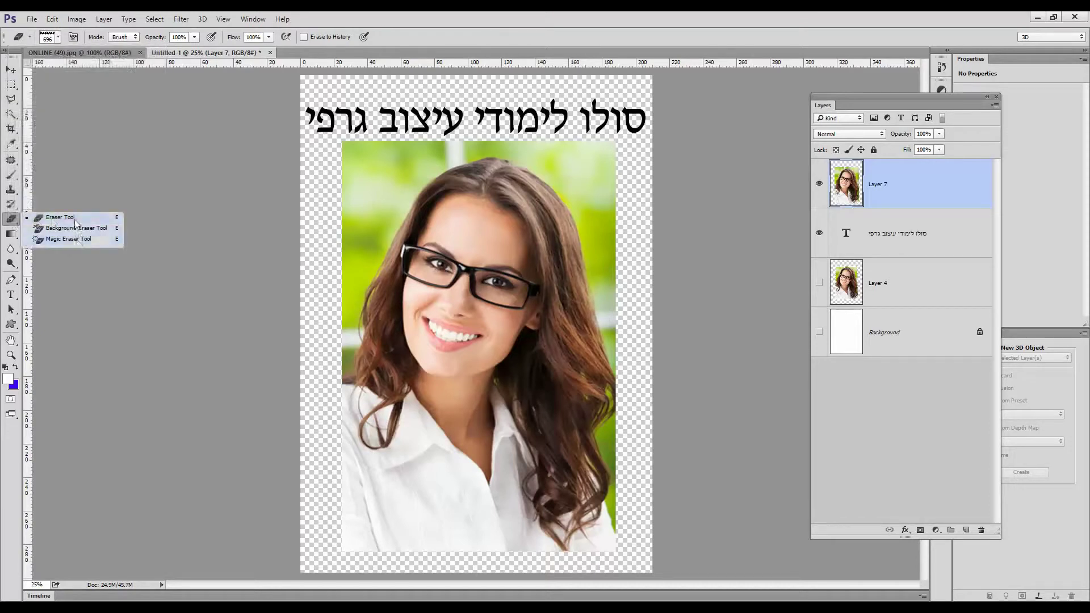
click(154, 20)
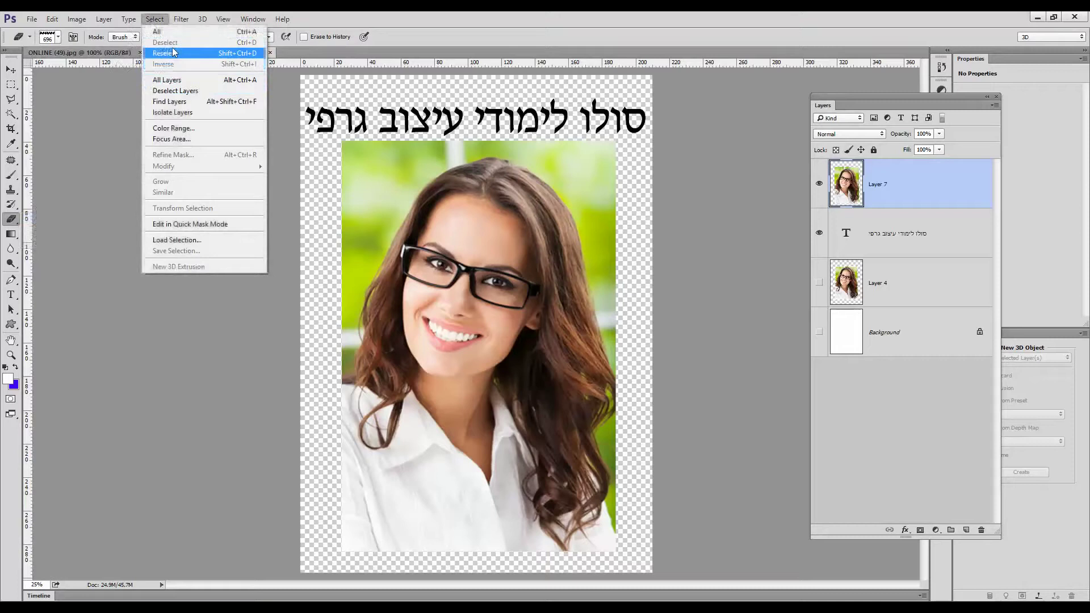
click(12, 222)
drag(350, 142, 392, 140)
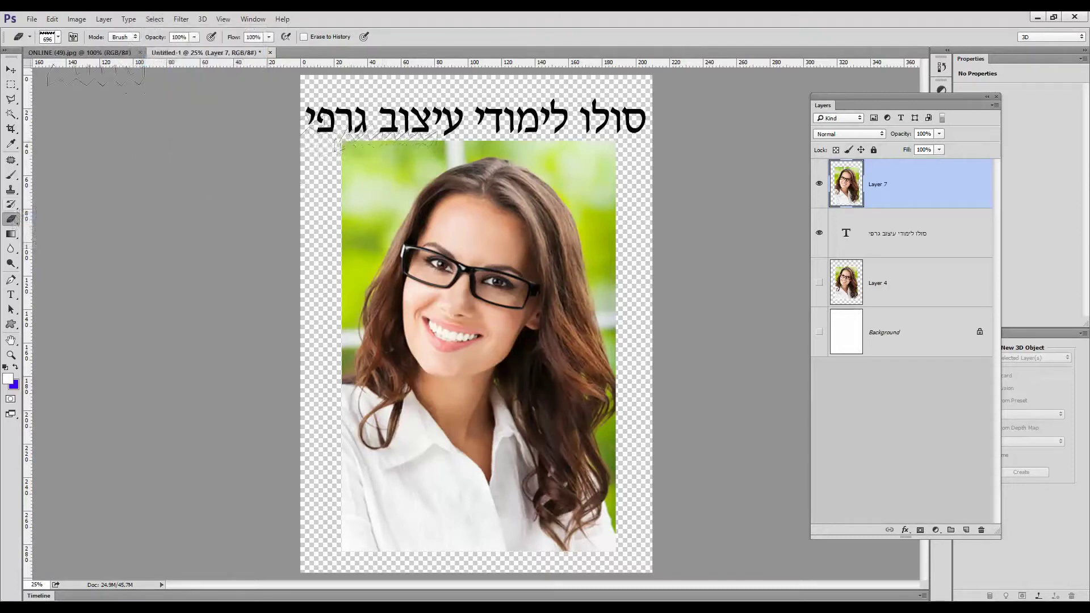
click(58, 37)
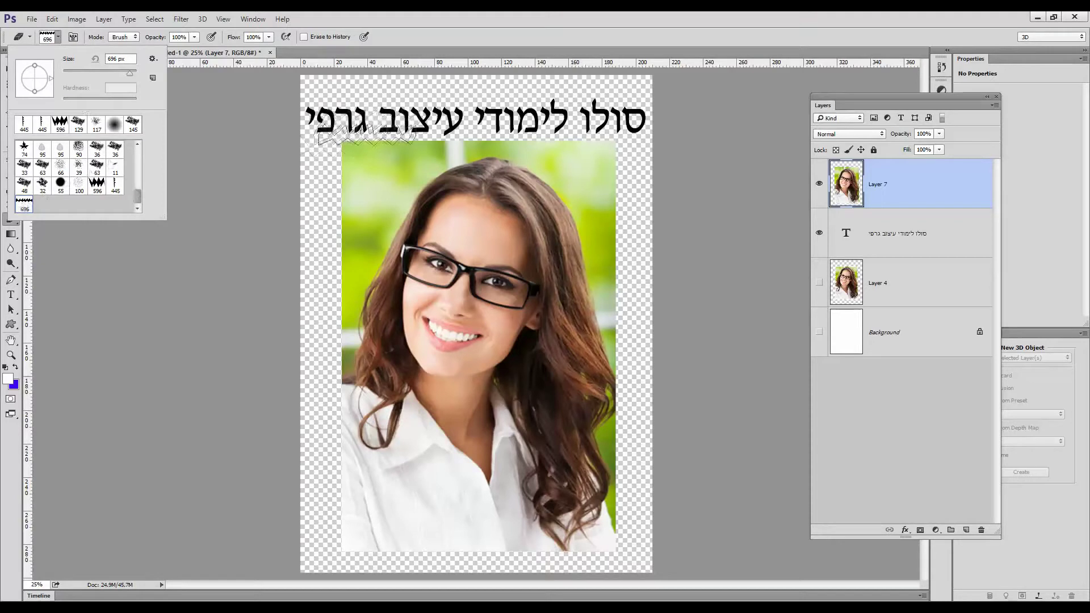
Step: Erase a zigzag pattern along the upper edge of the woman's photo and show the white Background layer again
click(388, 139)
mouse_move(417, 139)
mouse_down()
mouse_move(551, 137)
mouse_move(568, 146)
mouse_up()
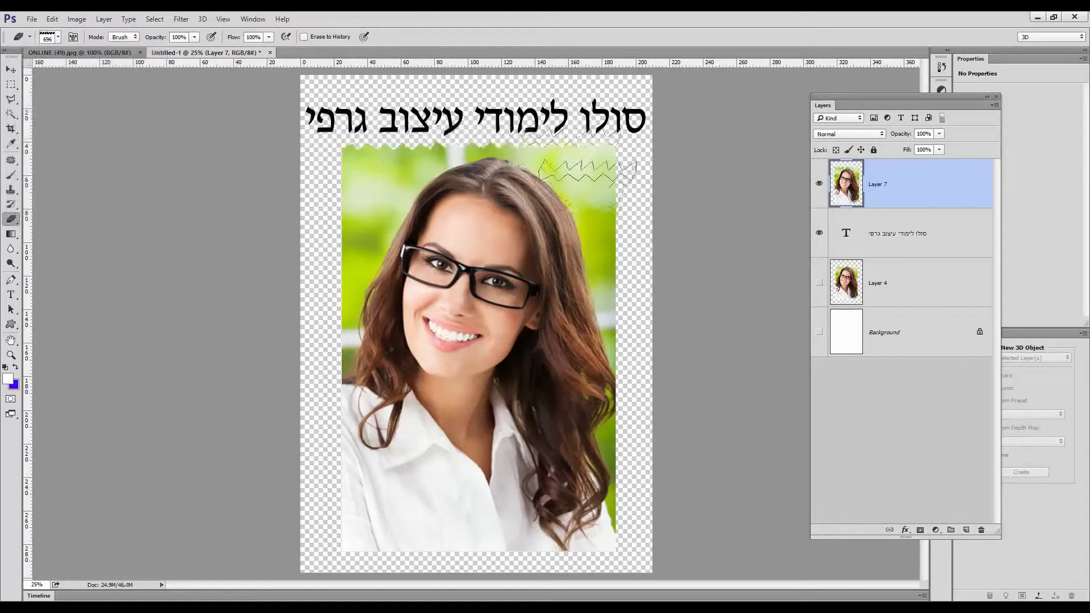
click(819, 332)
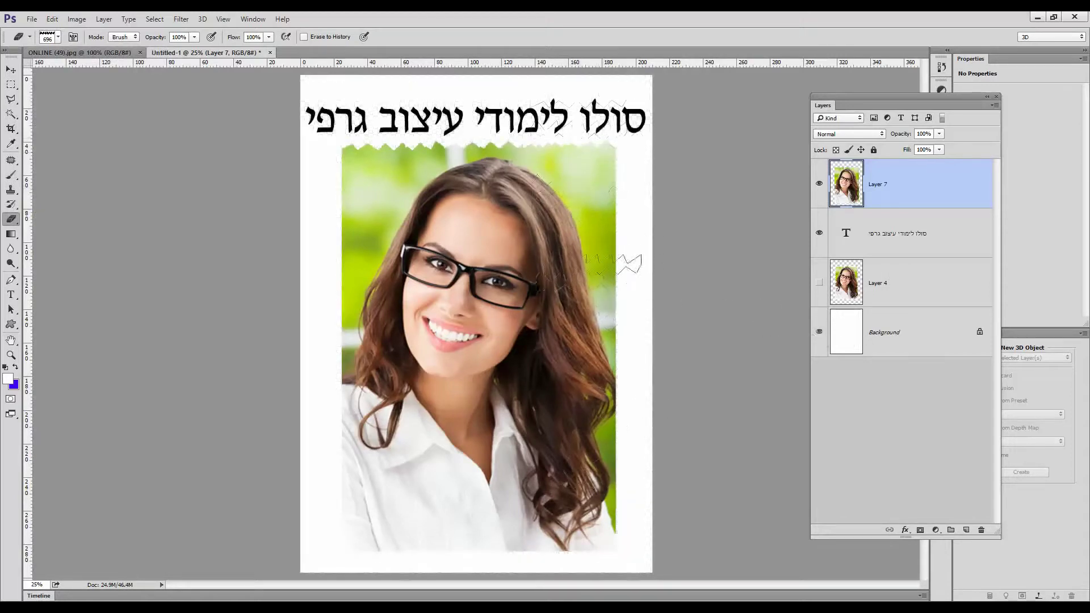
Step: Try erasing the upper part of the photo's right edge, and rotate the zigzag brush tip to vertical
mouse_move(659, 162)
mouse_down()
mouse_move(668, 195)
mouse_move(657, 203)
mouse_up()
click(58, 37)
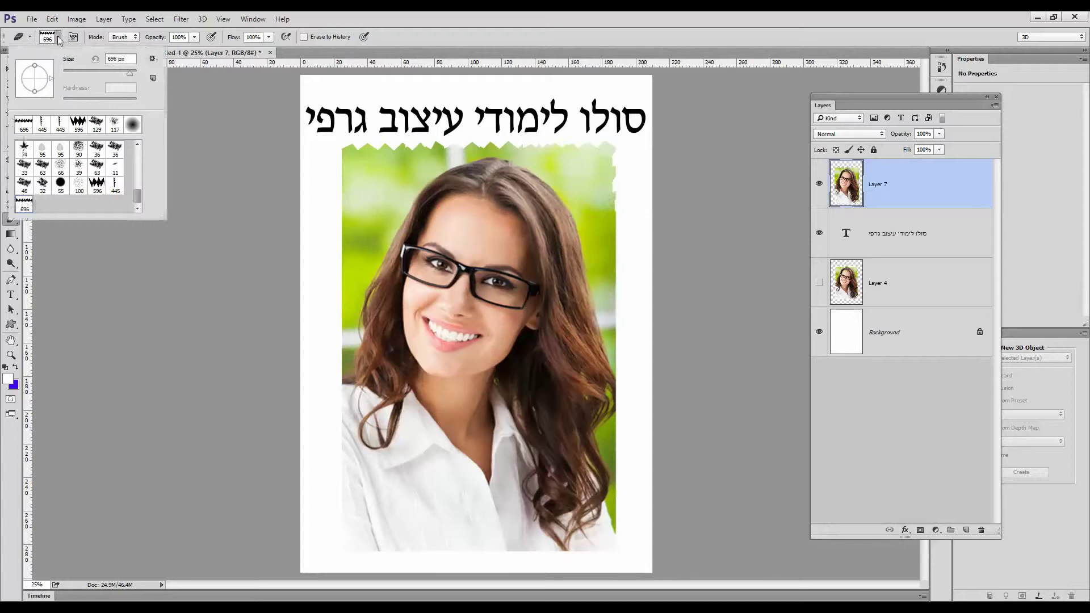
mouse_move(50, 81)
mouse_down()
mouse_move(43, 101)
mouse_move(25, 95)
mouse_move(18, 79)
mouse_move(35, 62)
mouse_up()
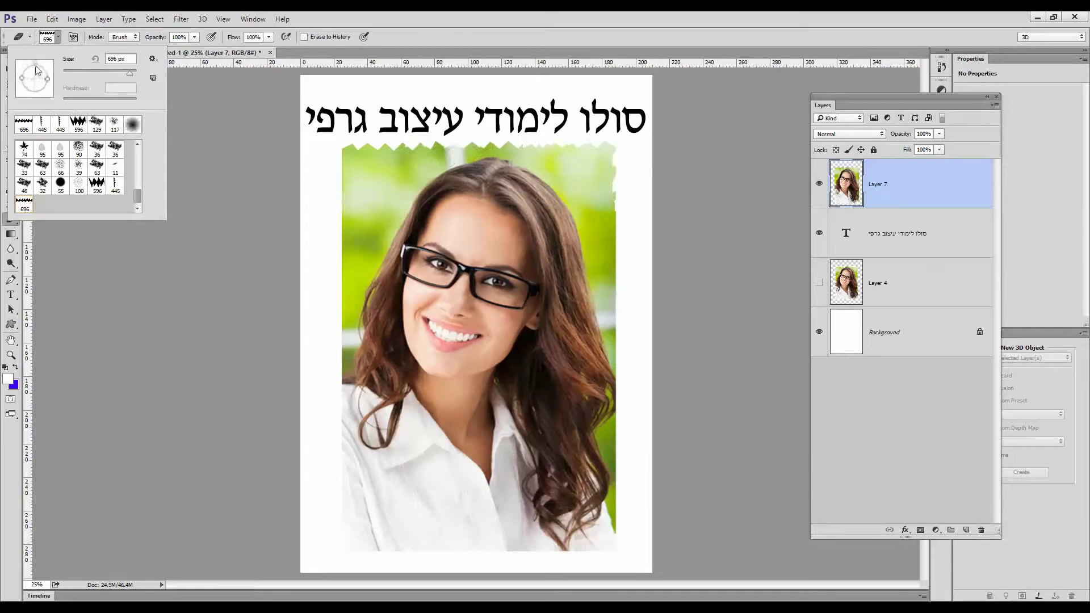
Step: Erase zigzag edges down the right and left sides of the photo with the vertical brush tip
click(621, 170)
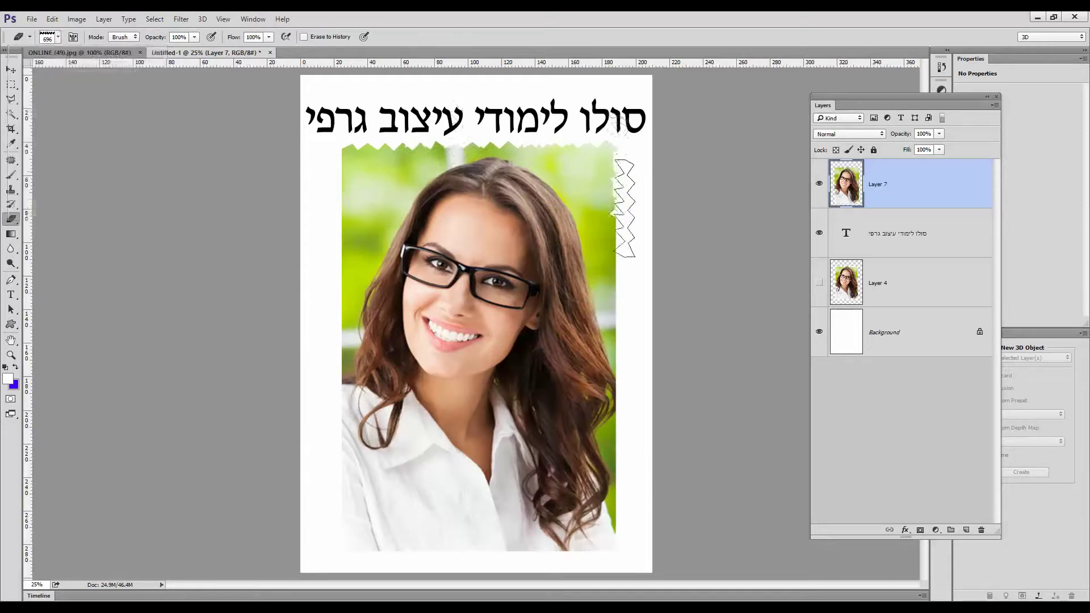
mouse_move(619, 247)
mouse_down()
mouse_move(639, 286)
mouse_move(623, 322)
mouse_move(620, 312)
mouse_move(622, 512)
mouse_up()
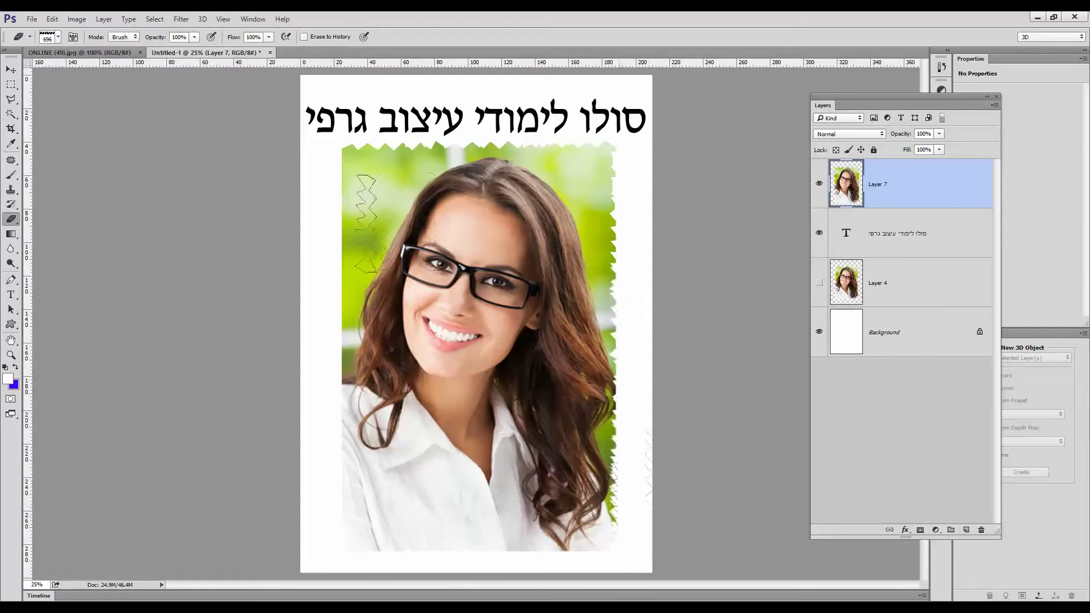
mouse_move(336, 292)
mouse_down()
mouse_move(339, 181)
mouse_move(340, 534)
mouse_move(304, 537)
mouse_move(341, 525)
mouse_up()
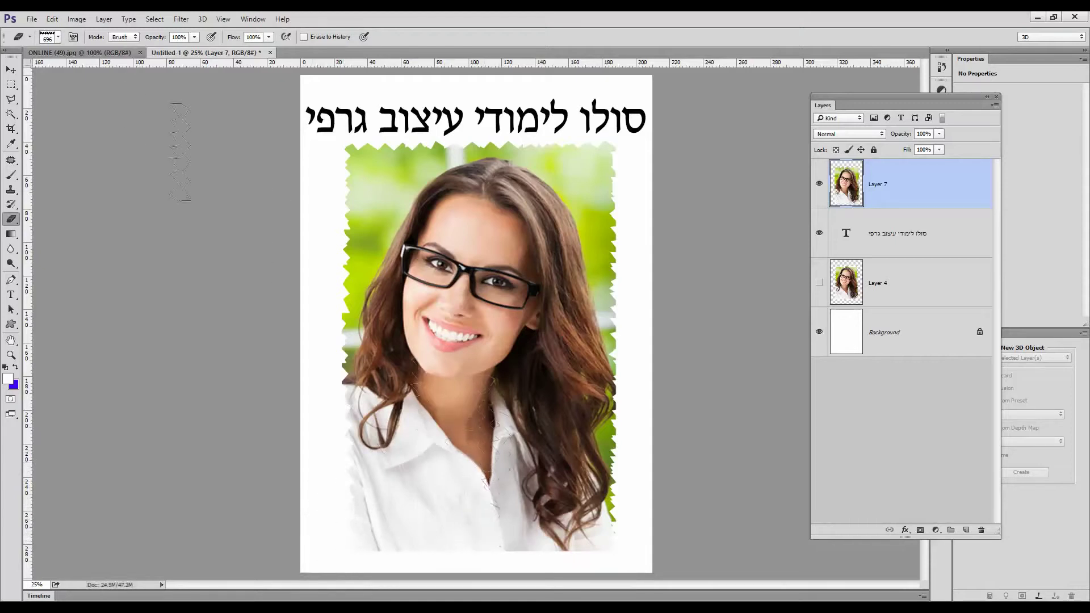
Step: Rotate the zigzag brush tip to horizontal and erase a zigzag pattern along the lower edge of the woman's photo
click(59, 38)
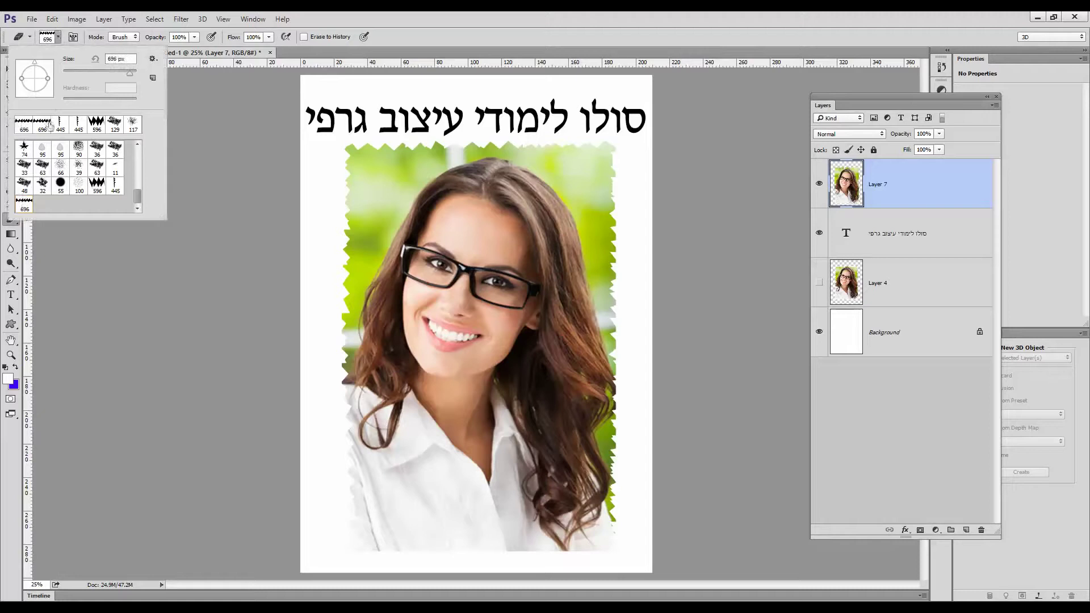
drag(36, 66, 50, 83)
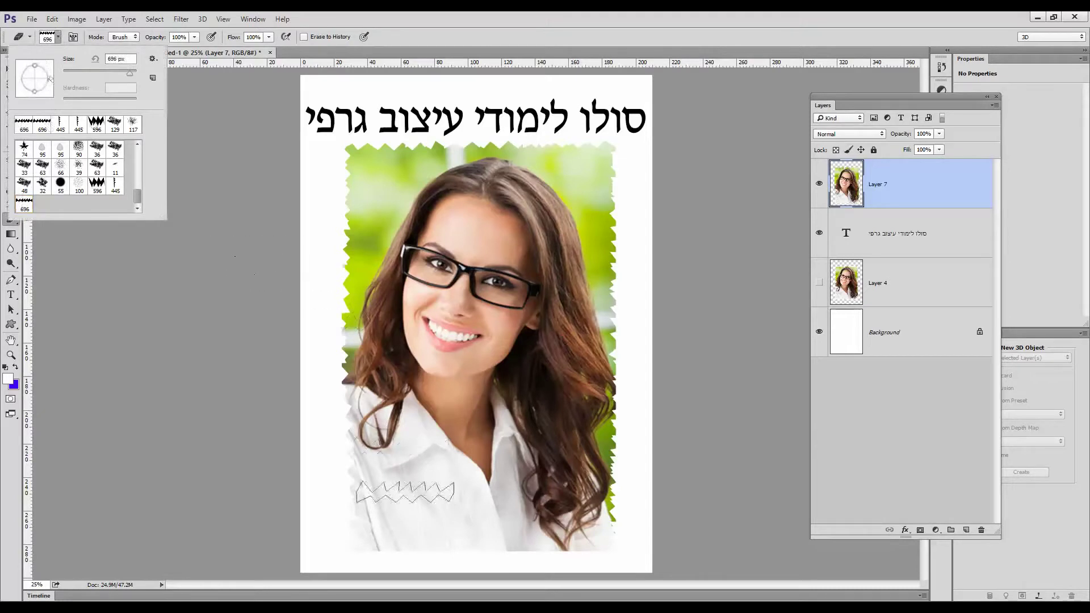
click(410, 557)
drag(411, 557, 595, 545)
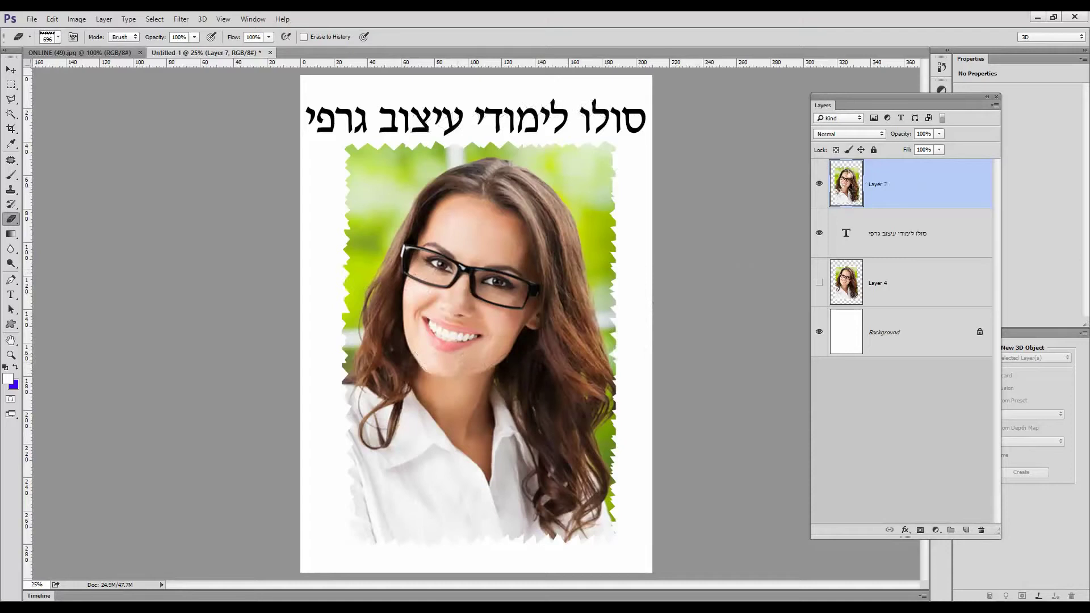
Step: Try filling the Background layer with black at 100% opacity, and undo the fill
click(900, 327)
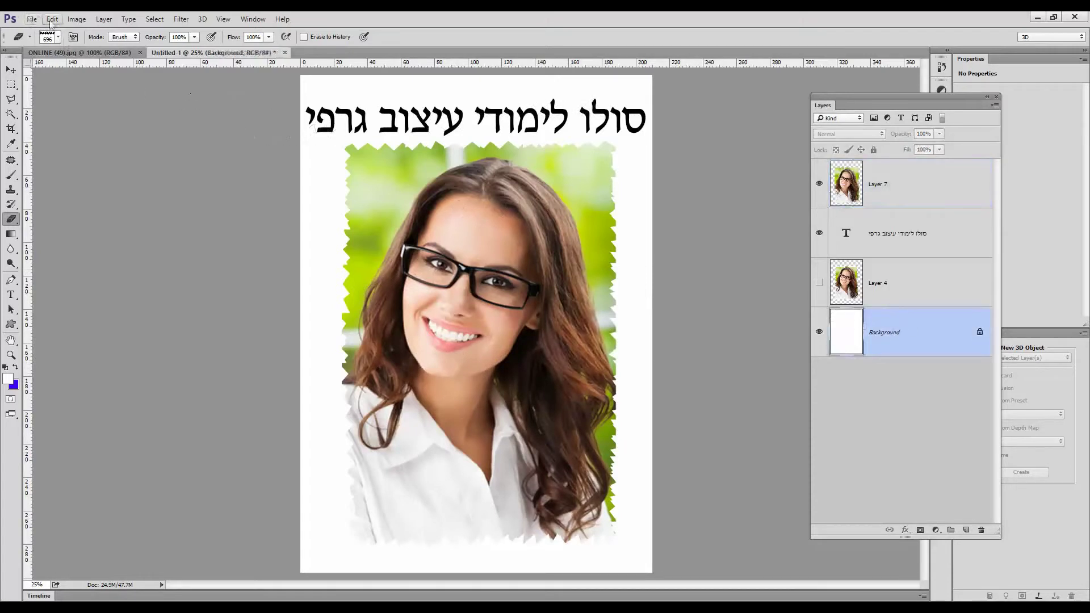
click(53, 19)
click(61, 181)
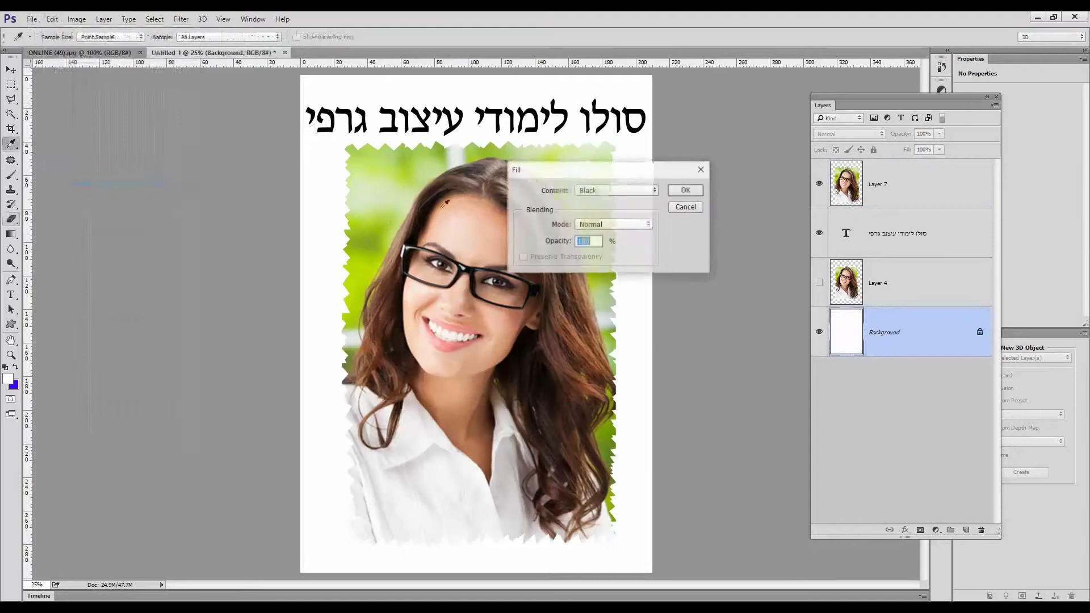
click(698, 192)
key(e)
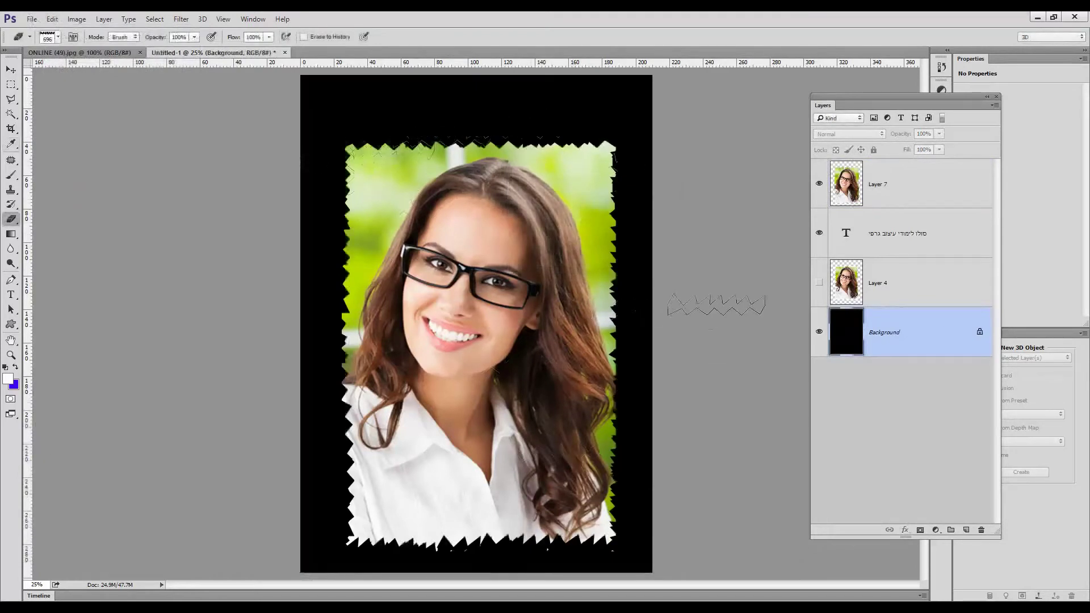
key(ctrl+z)
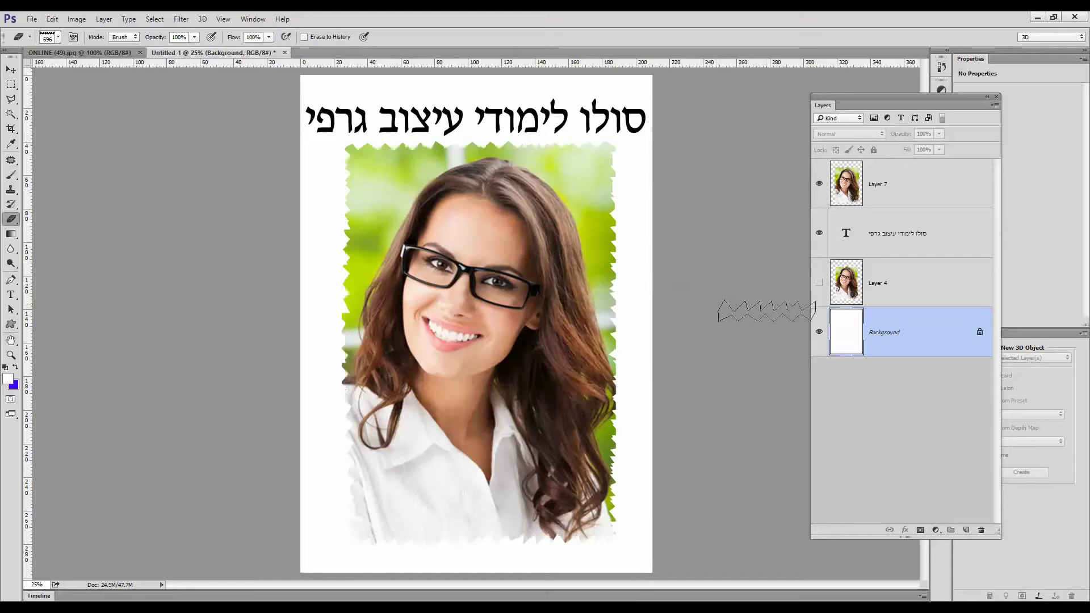
Step: Add a black Multiply drop shadow to Layer 7 with 35% opacity, a 22% spread, and increased distance and size
click(891, 289)
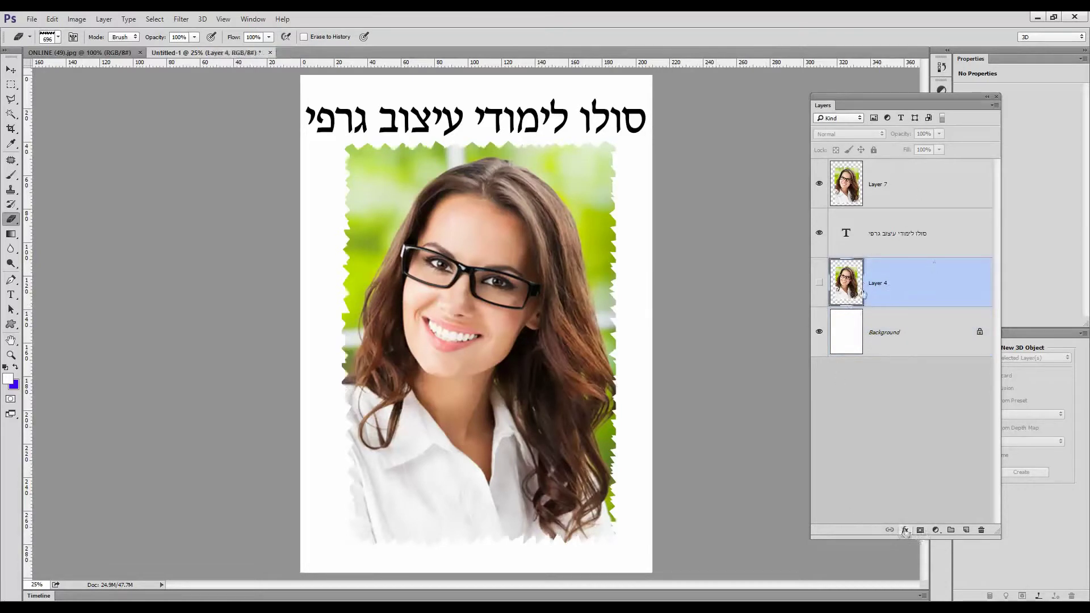
click(877, 180)
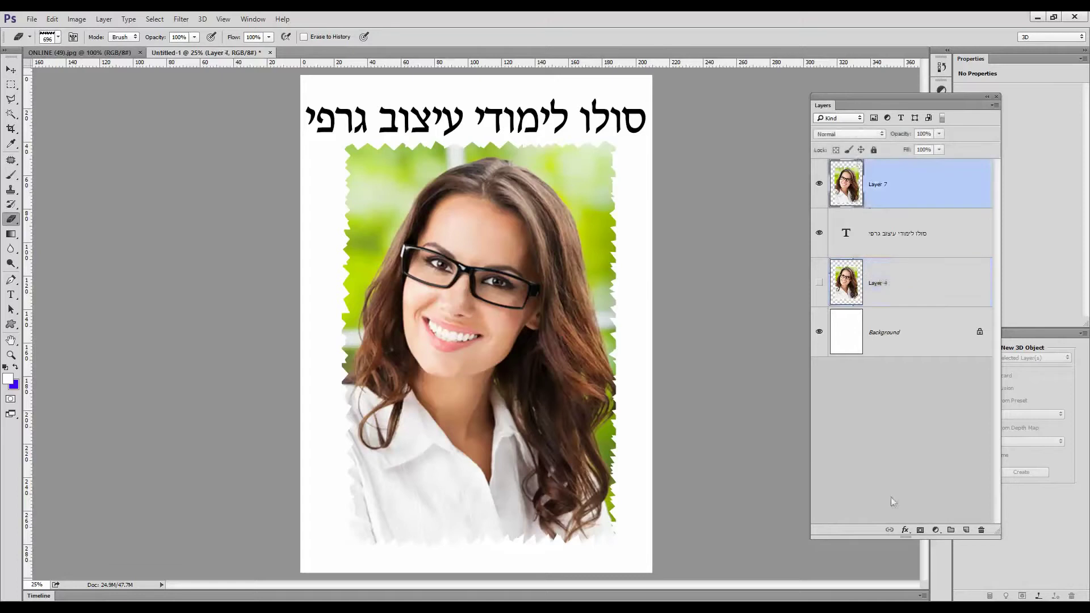
click(905, 531)
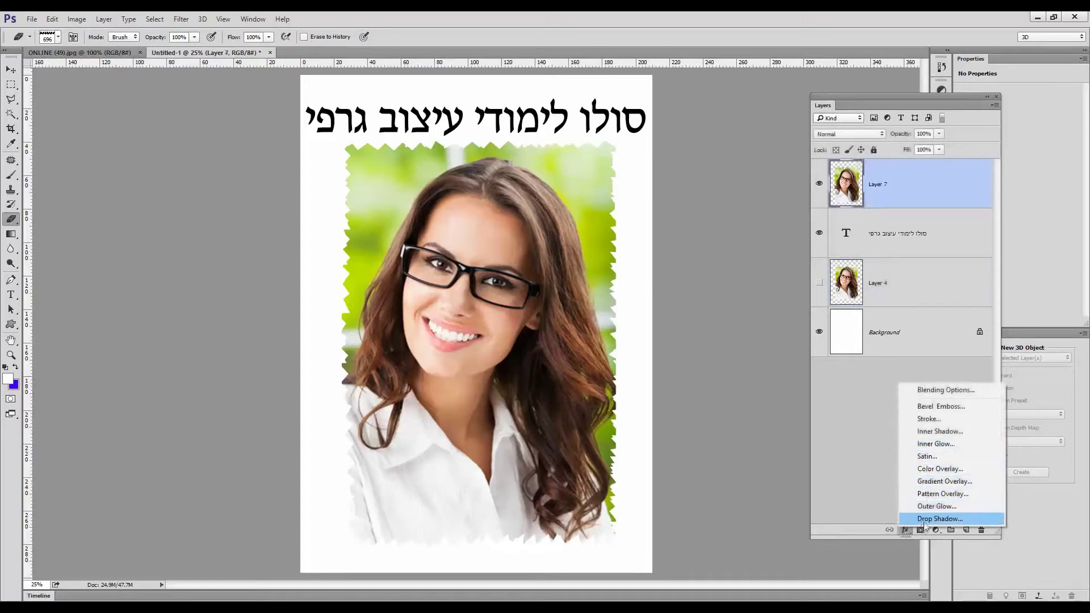
click(929, 519)
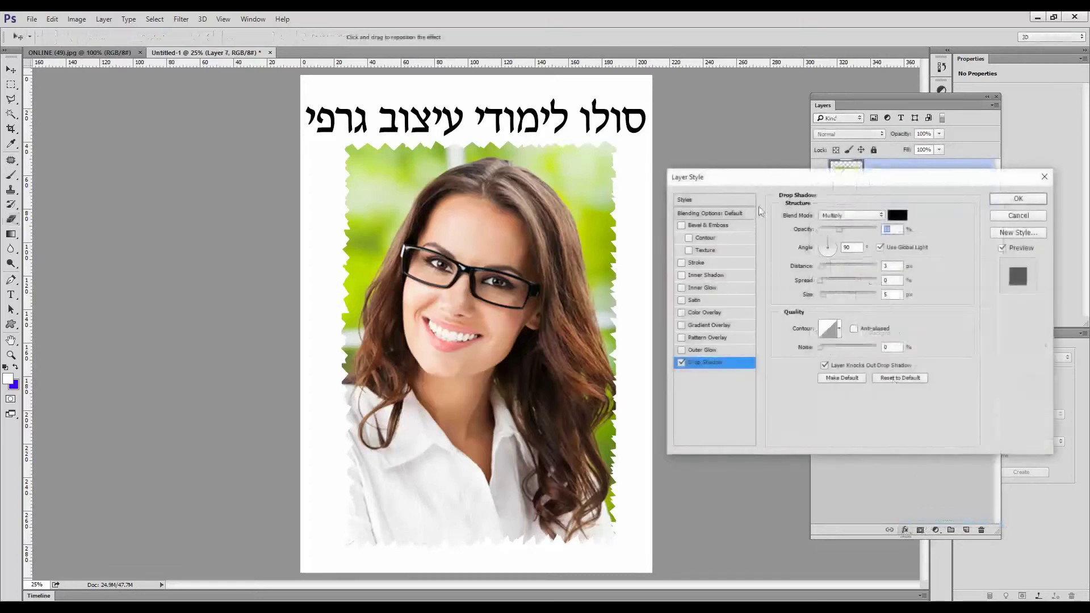
drag(800, 213, 818, 239)
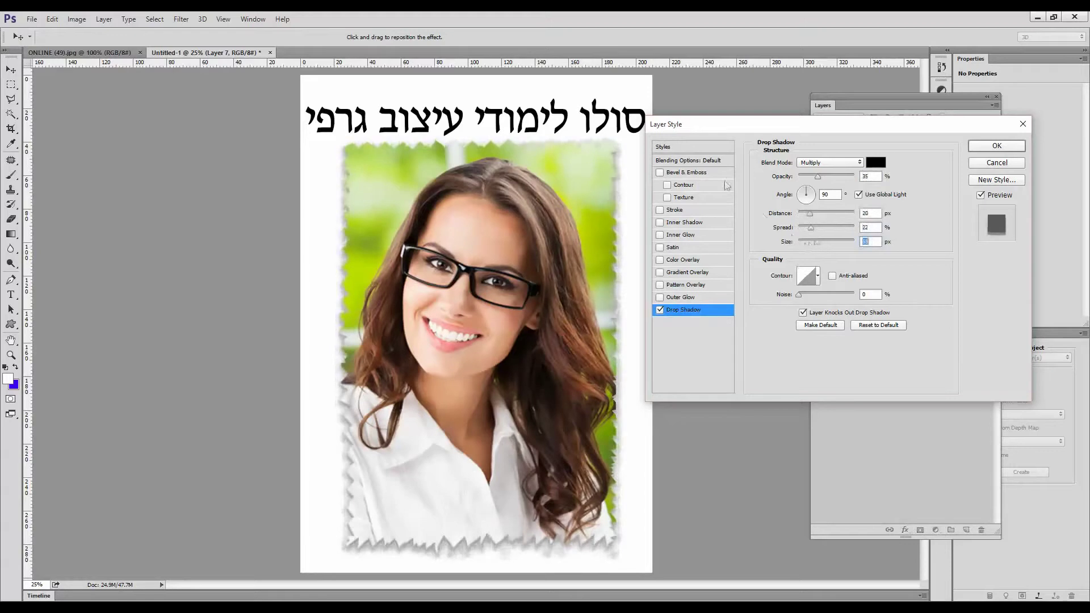
Step: Add a white inside stroke of 10 px to Layer 7's layer style
click(689, 211)
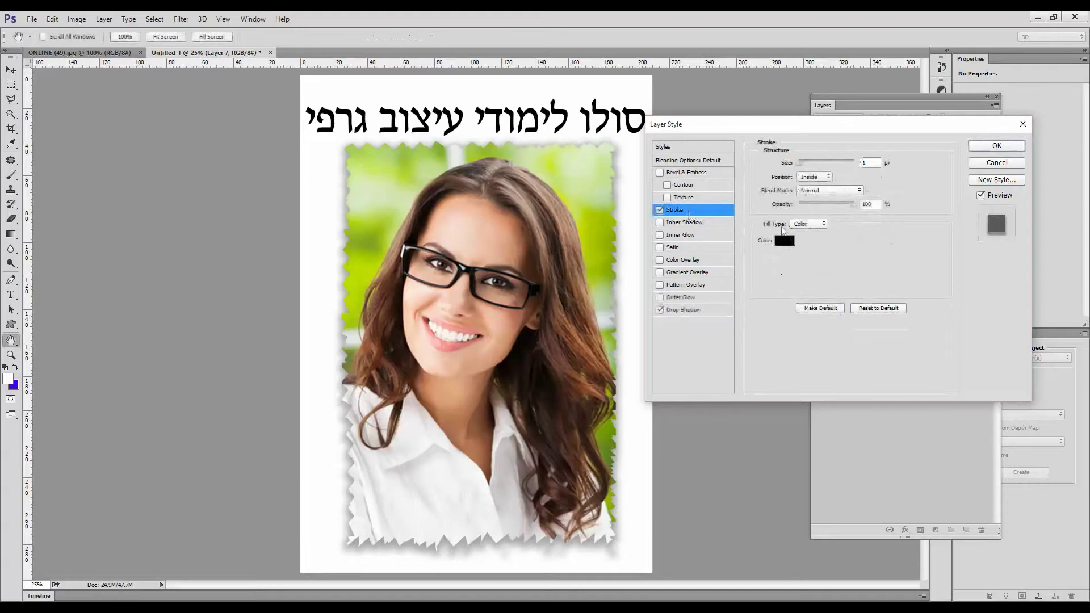
drag(800, 162, 805, 163)
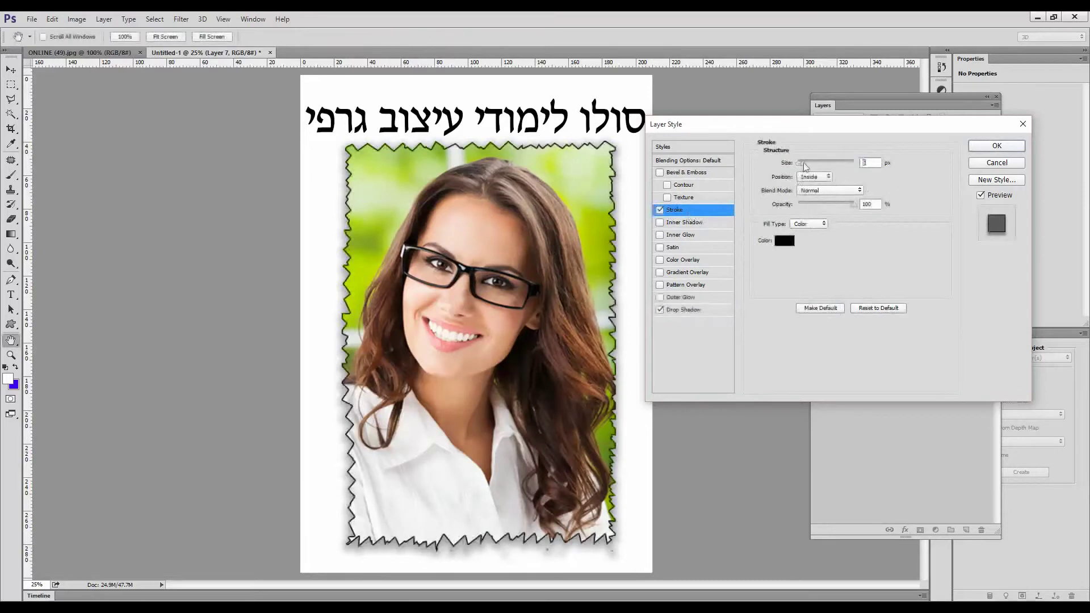
text(10)
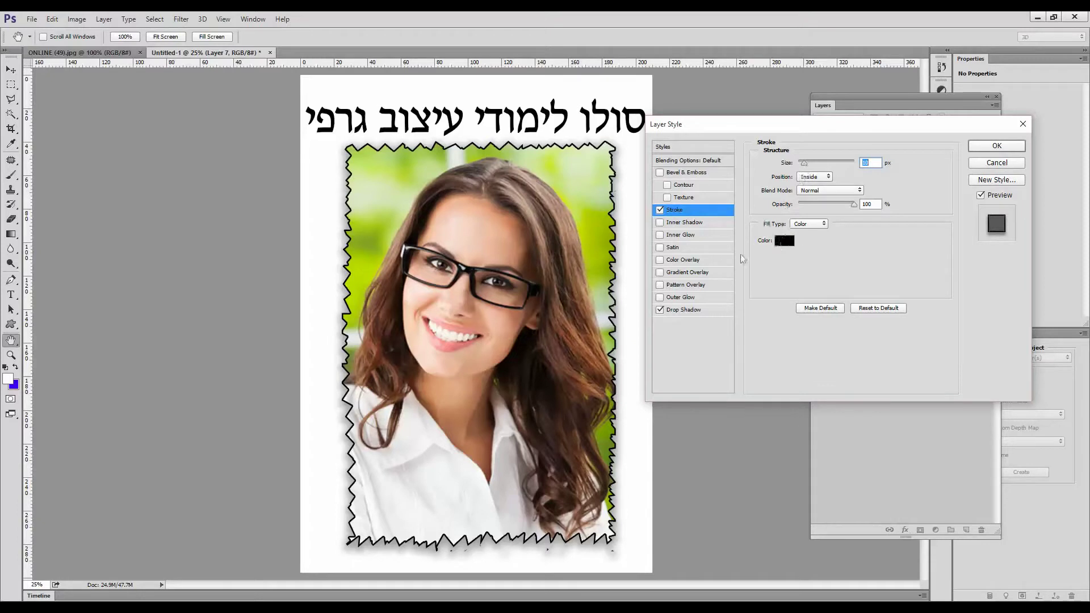
click(784, 242)
drag(702, 227, 685, 217)
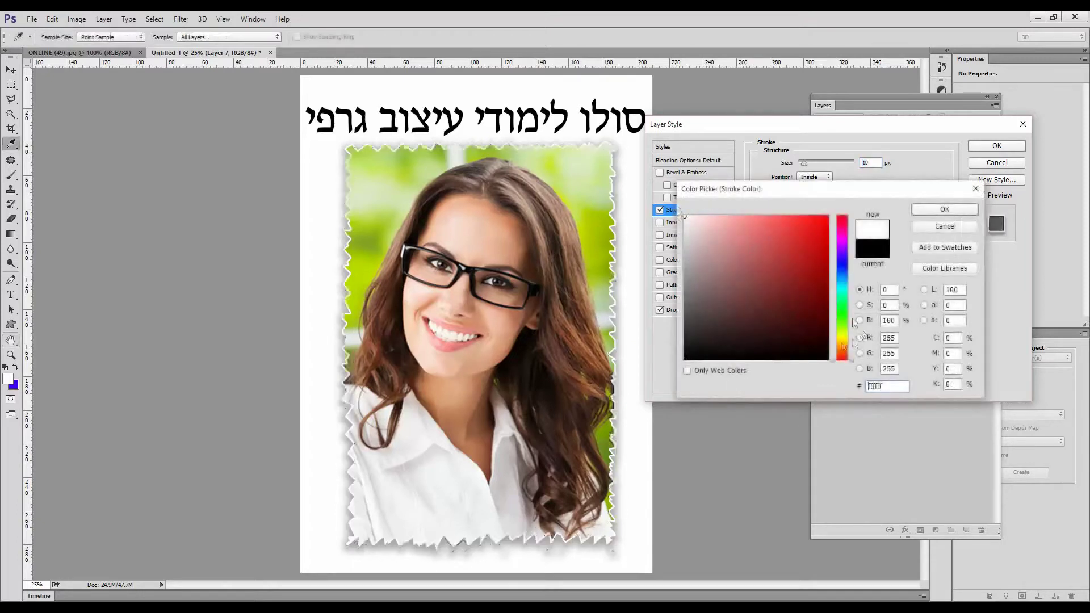
click(945, 209)
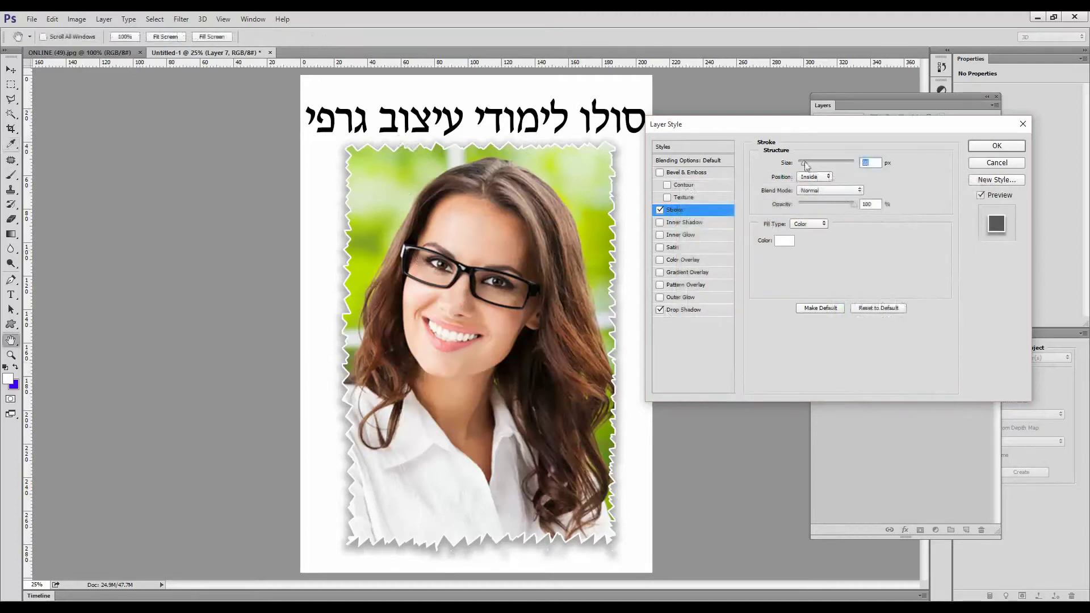
Step: Apply the layer style with a thinner stroke, and delete all effects from Layer 7
mouse_move(806, 164)
mouse_down()
mouse_move(834, 163)
mouse_move(803, 163)
mouse_up()
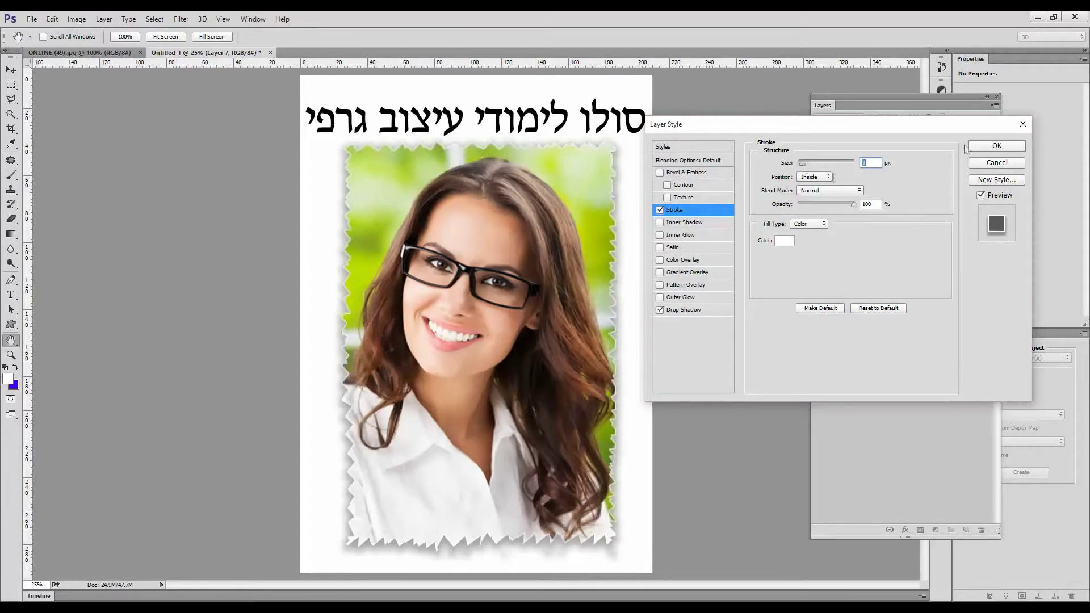
click(1011, 150)
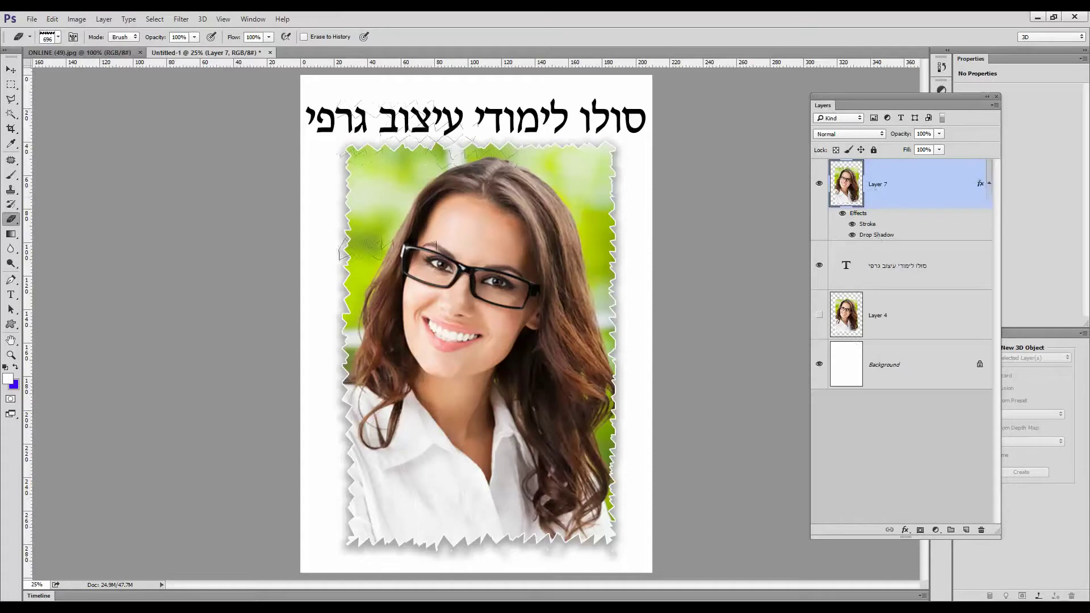
mouse_move(981, 185)
mouse_down()
mouse_move(958, 378)
mouse_move(983, 531)
mouse_up()
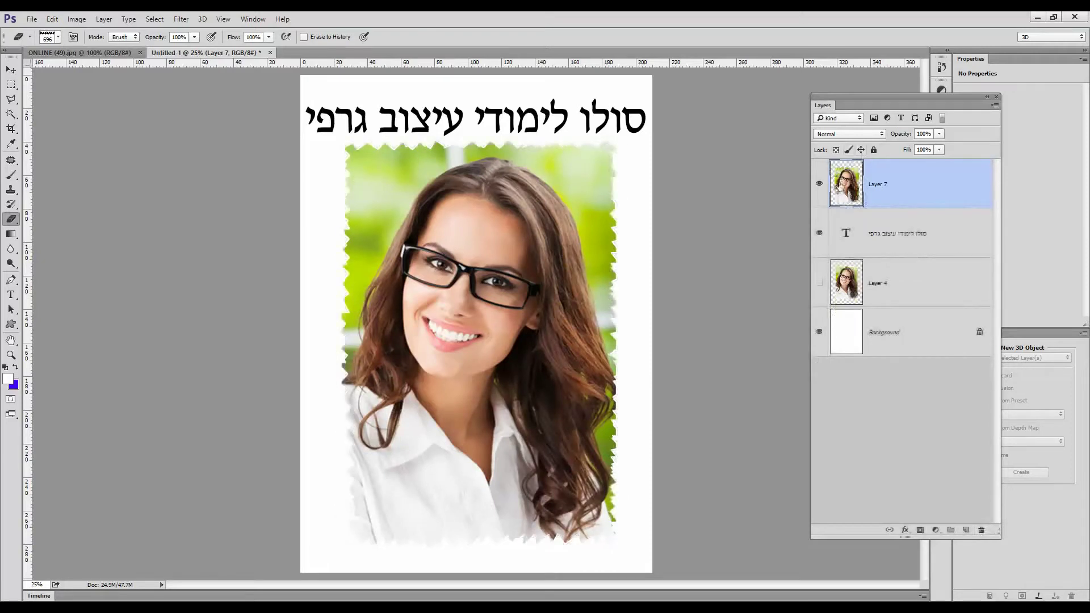
Step: Load the outline of Layer 7 as a selection and feather it by 15 pixels
ctrl+click(846, 185)
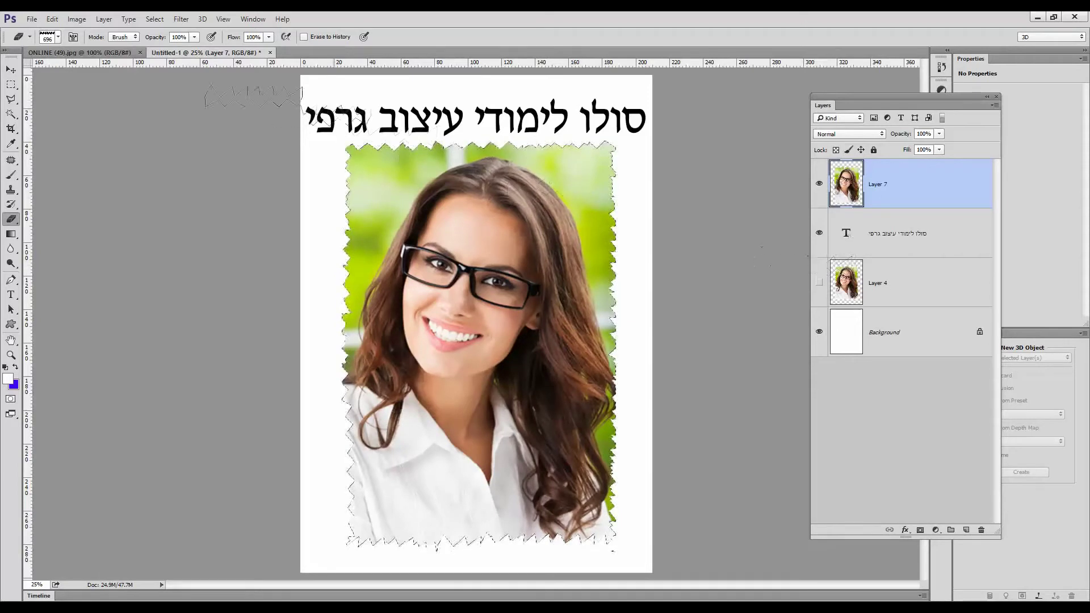
click(154, 20)
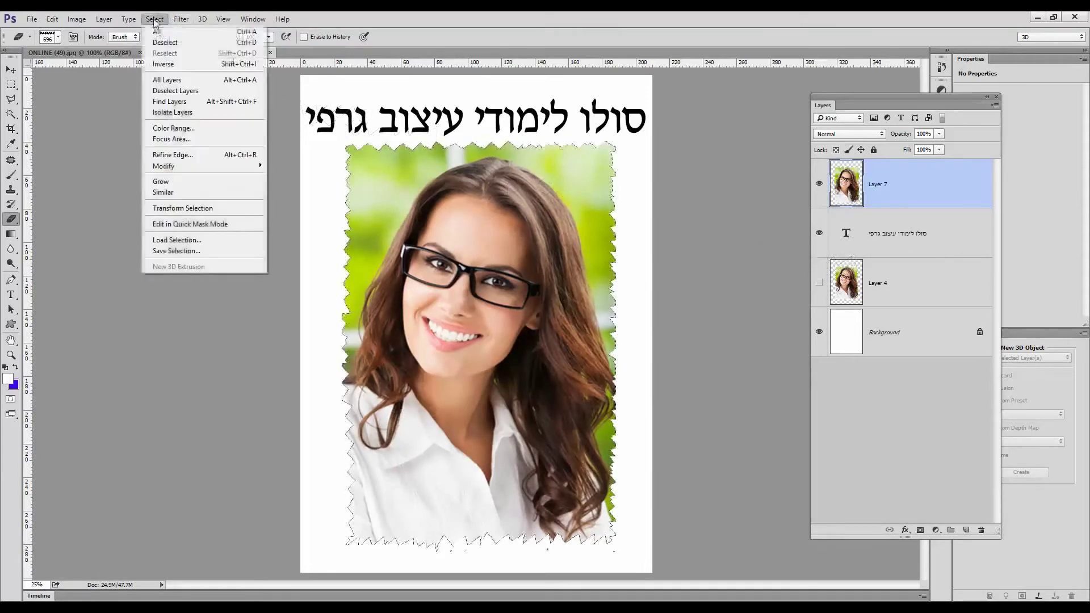
mouse_move(176, 173)
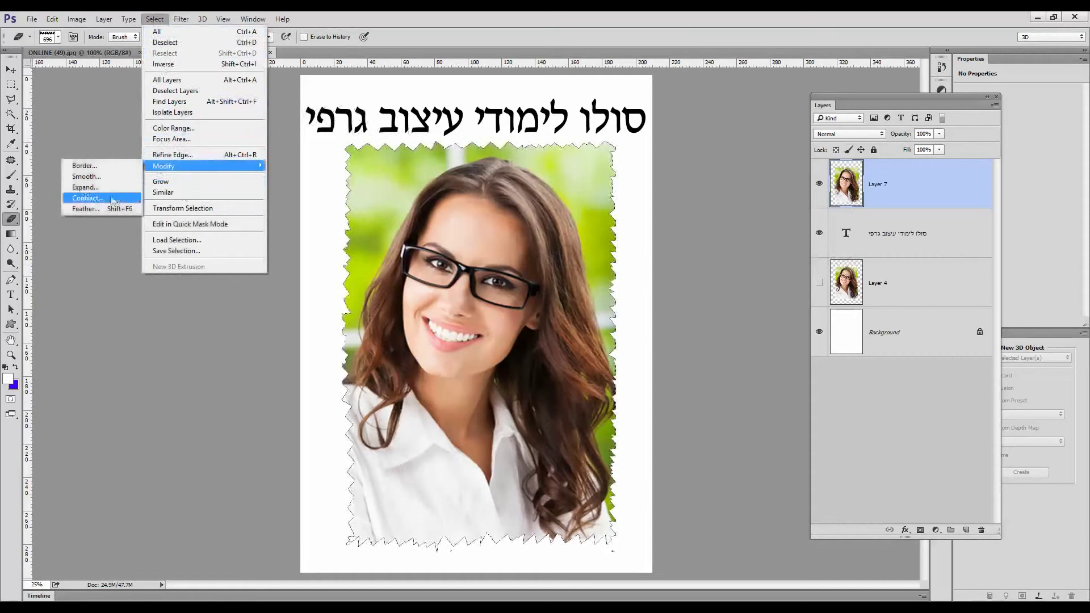
click(85, 209)
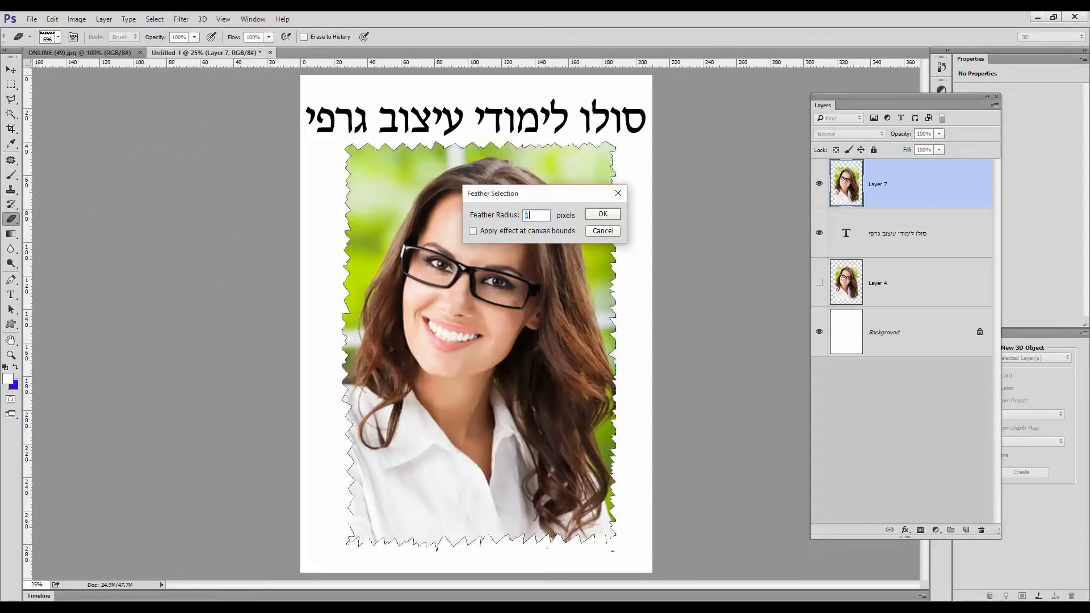
text(15)
key(Return)
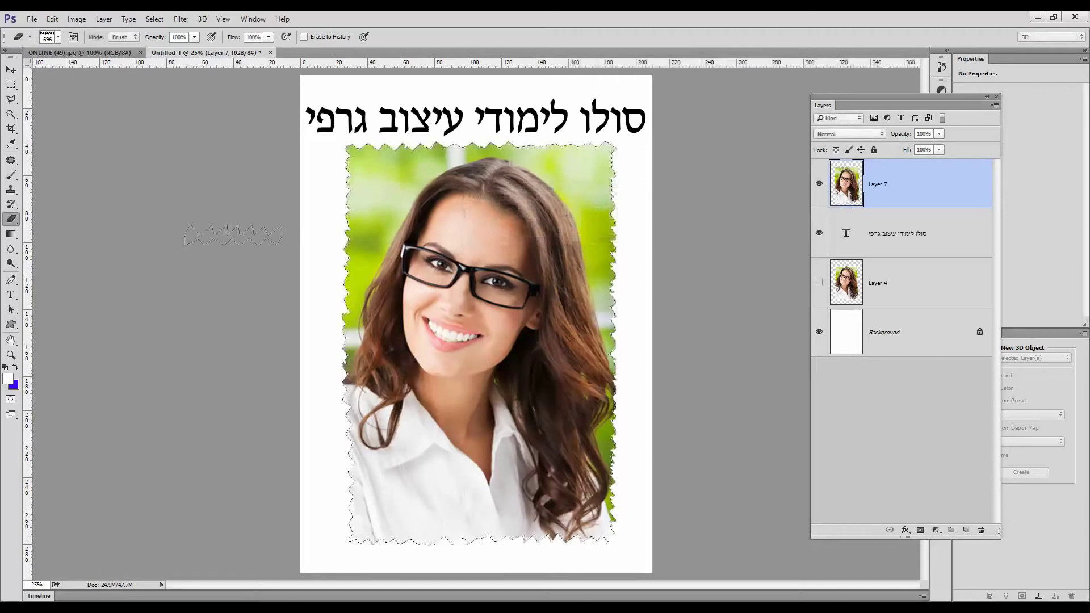
Step: Fill the feathered selection with black at 100% opacity on a new layer and deselect it
click(966, 530)
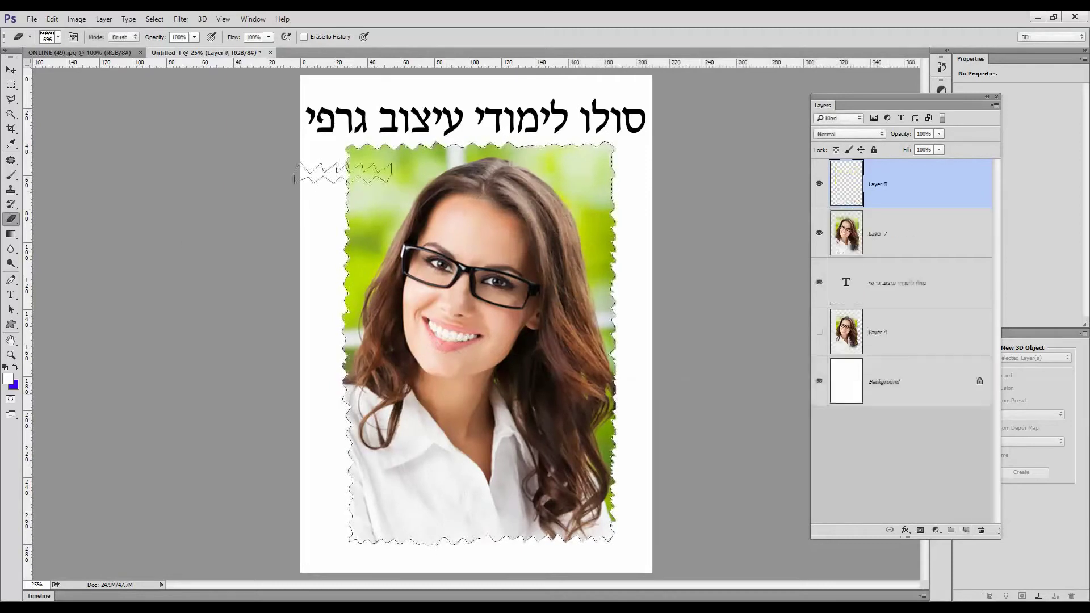
click(51, 19)
click(65, 183)
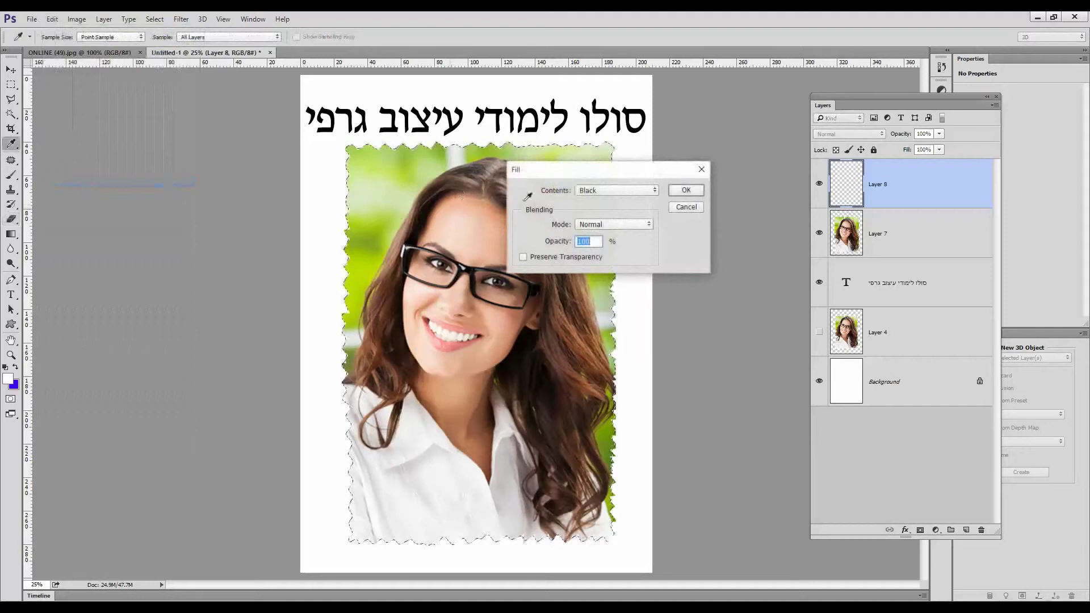
click(686, 191)
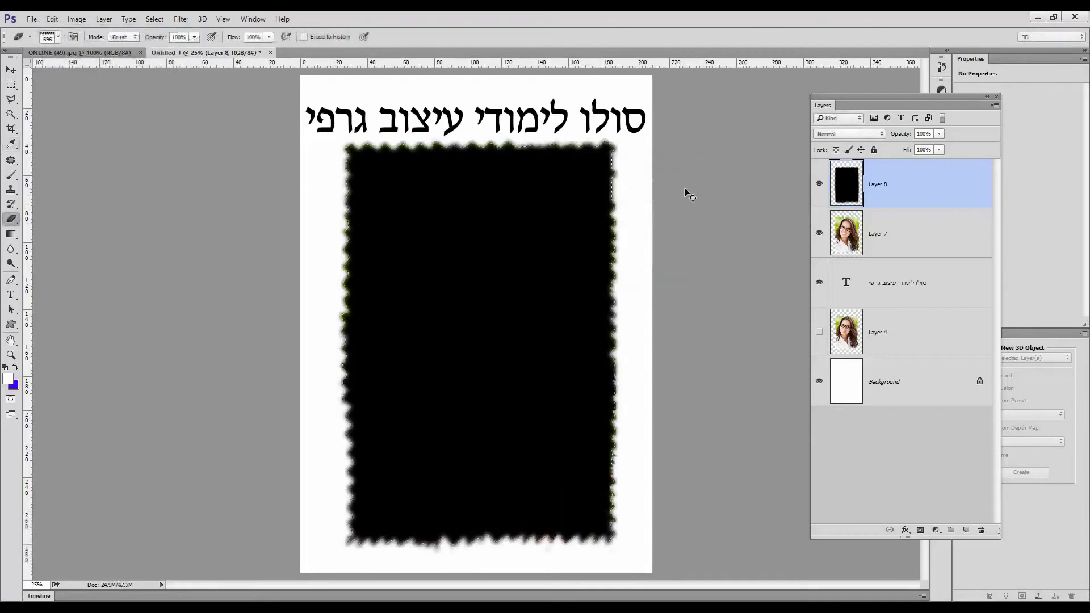
click(154, 20)
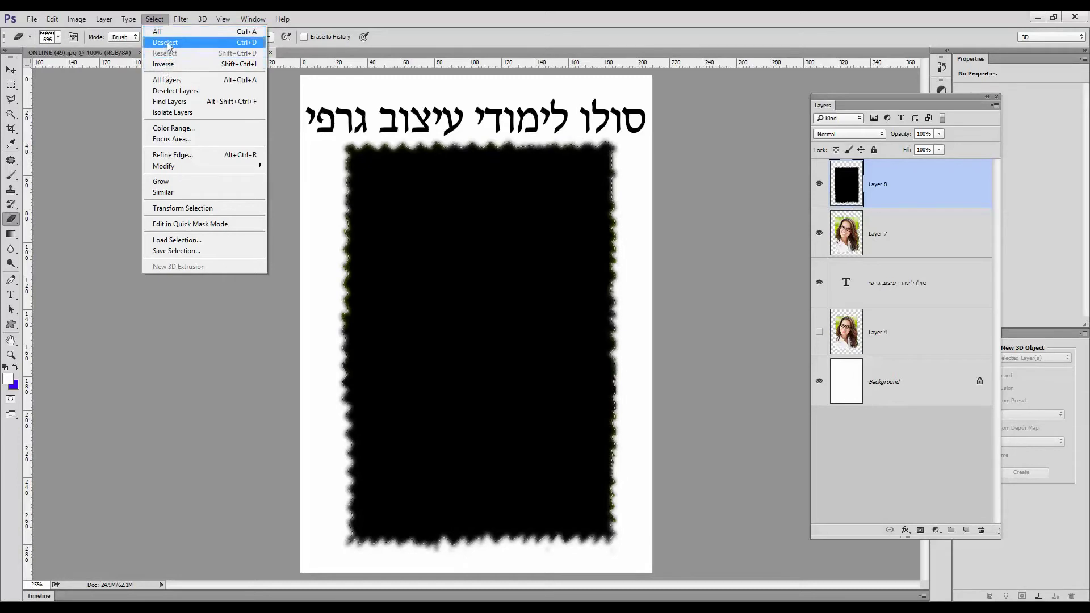
click(167, 43)
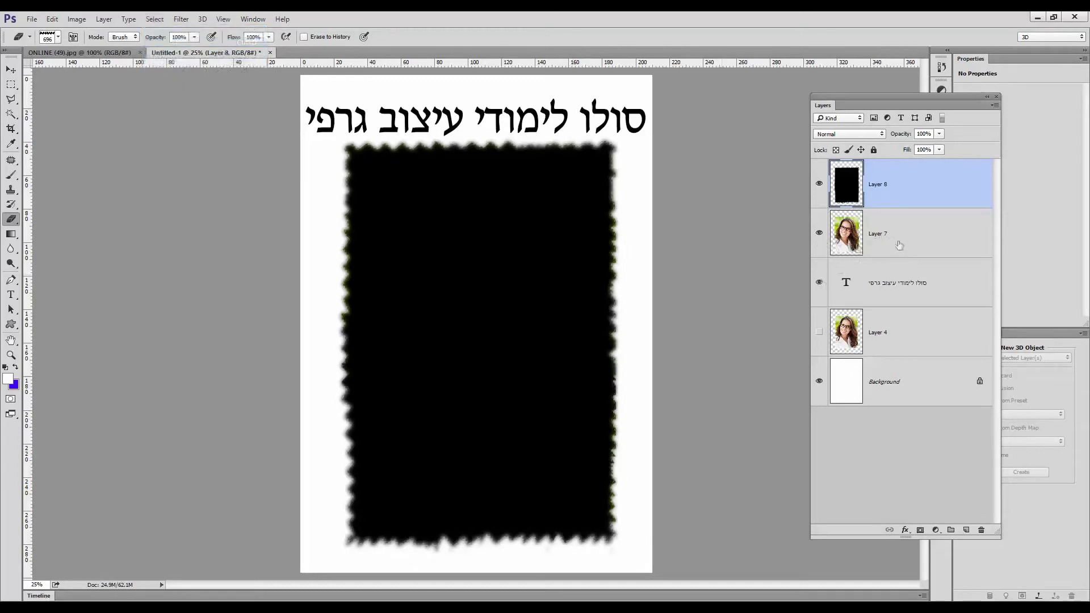
Step: Place Layer 7 above the black layer and nudge the photo right and down so it is offset from the black shape
drag(896, 252, 877, 194)
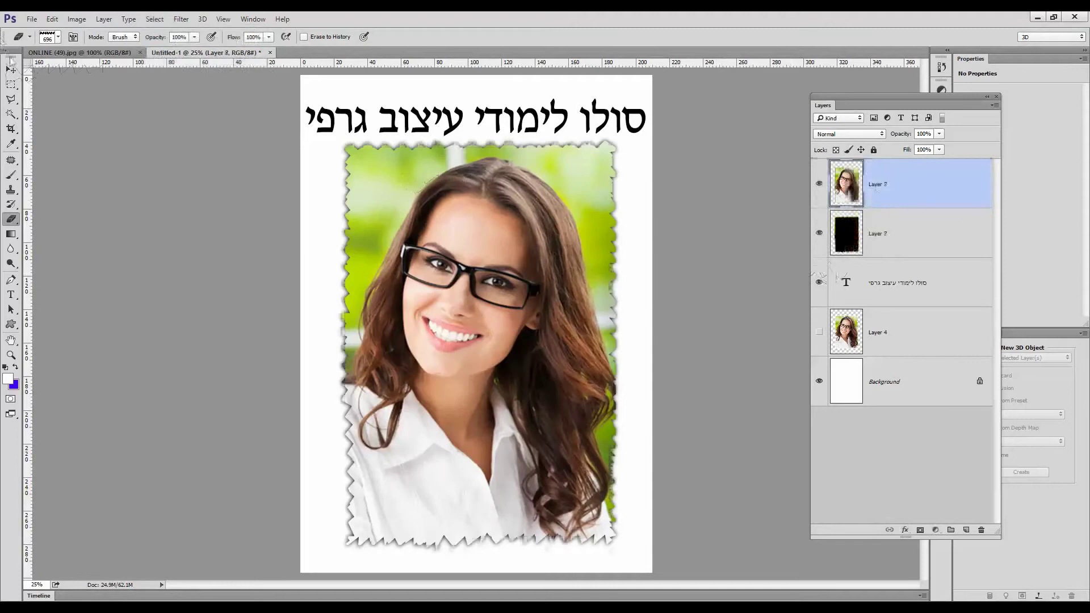
click(11, 70)
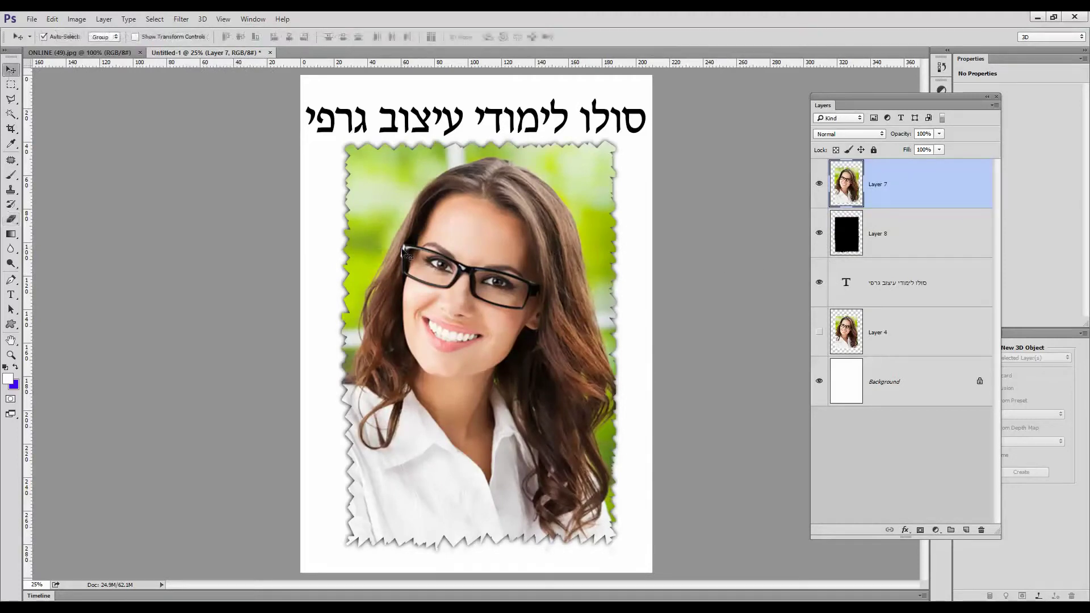
key(Right)
key(Right)
key(Right)
key(Right)
key(Right)
key(Right)
key(Right)
key(Right)
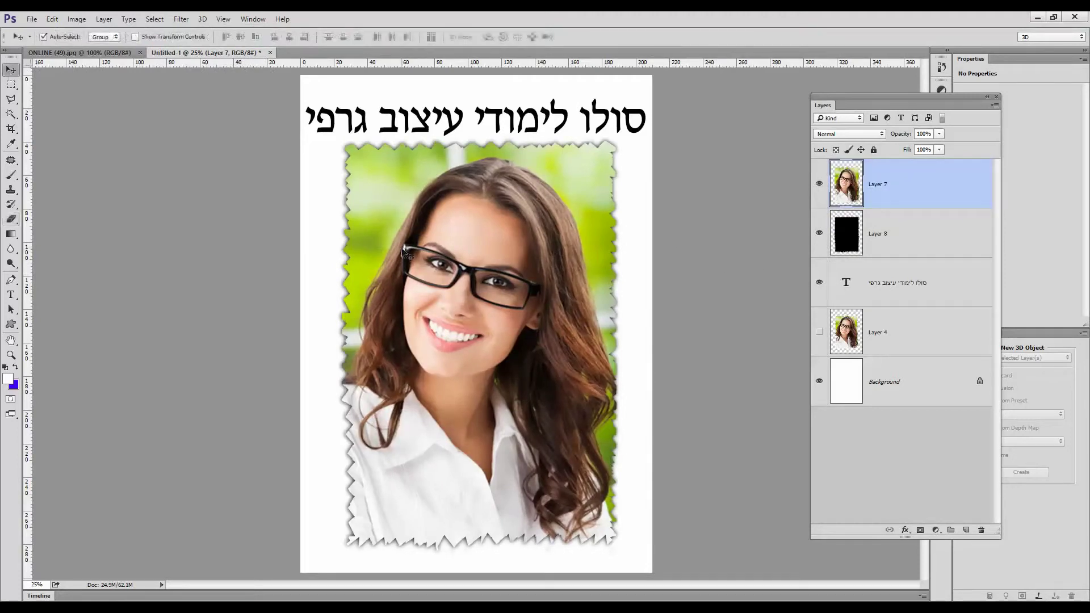
key(Down)
key(Down)
key(Down)
key(Down)
key(Down)
key(Down)
key(Down)
key(Down)
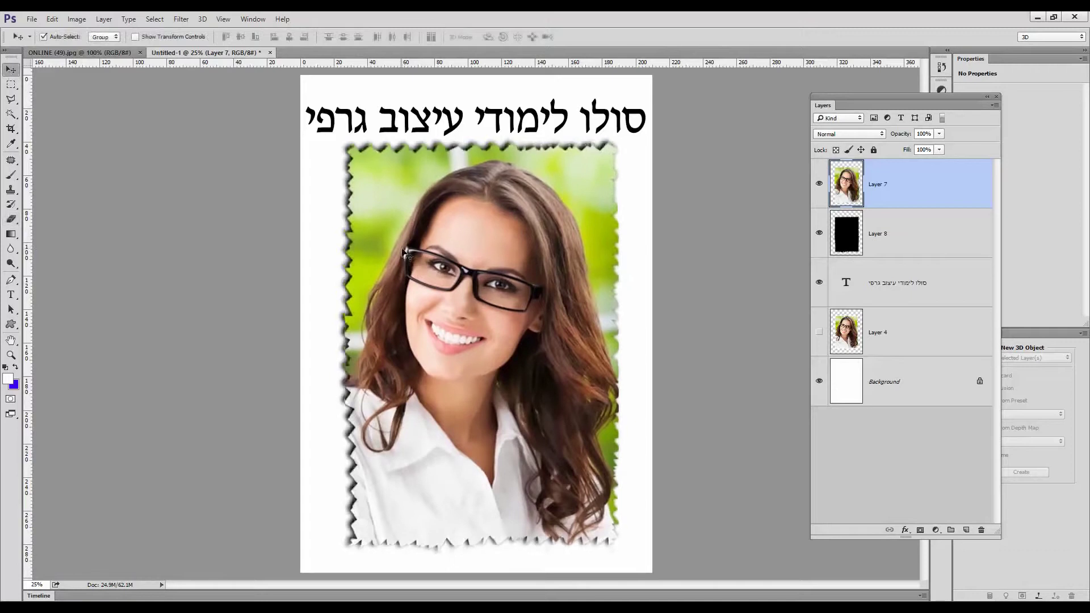
key(Right)
key(Right)
key(Right)
key(Right)
key(Right)
key(Right)
key(Right)
key(Right)
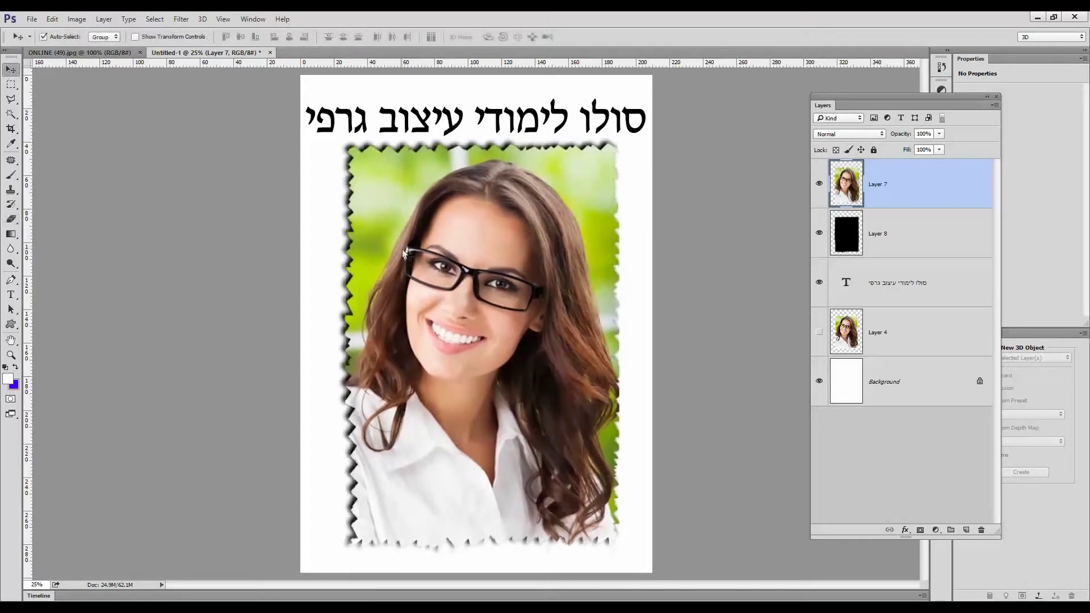
Step: Nudge the zigzag-edged photo on Layer 7 four steps left over its black shadow shape
key(Left)
key(Left)
key(Left)
key(Left)
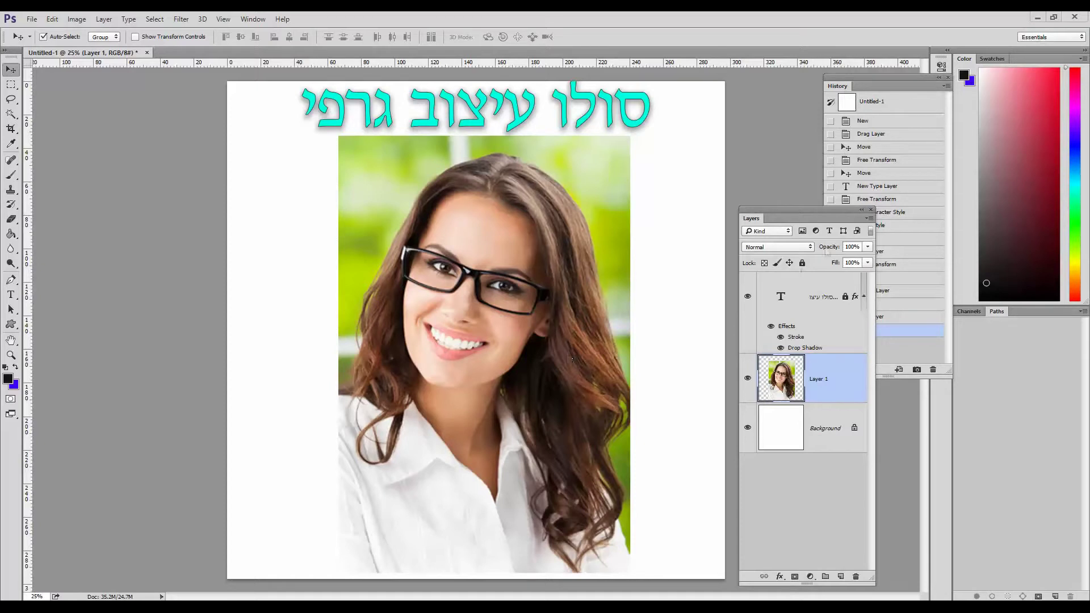
Step: Duplicate Layer 1 and keep the copy hidden beneath the original photo
drag(830, 218, 850, 159)
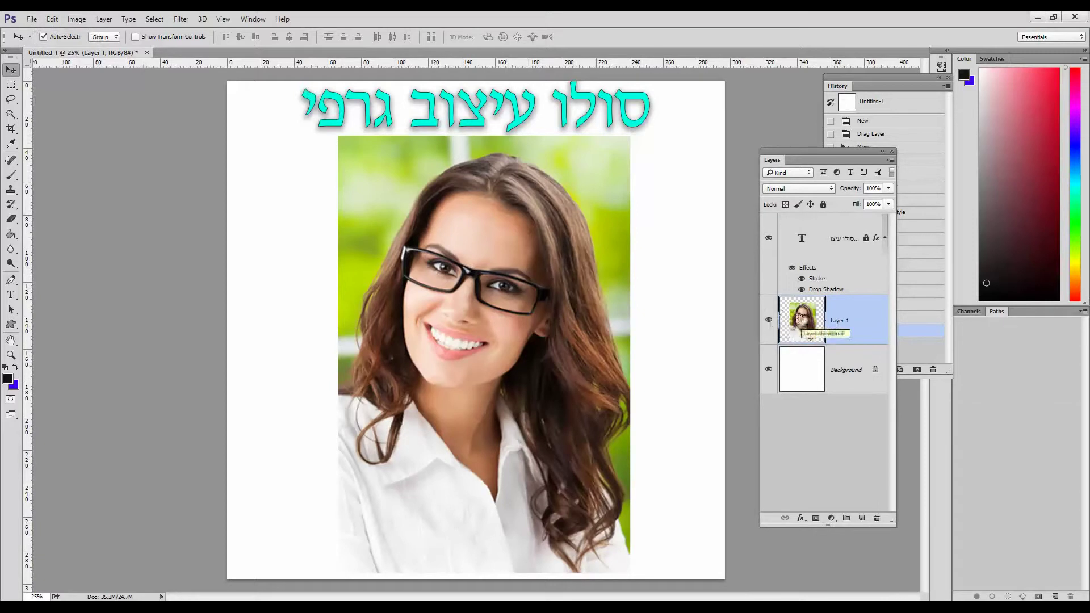
drag(795, 311, 862, 517)
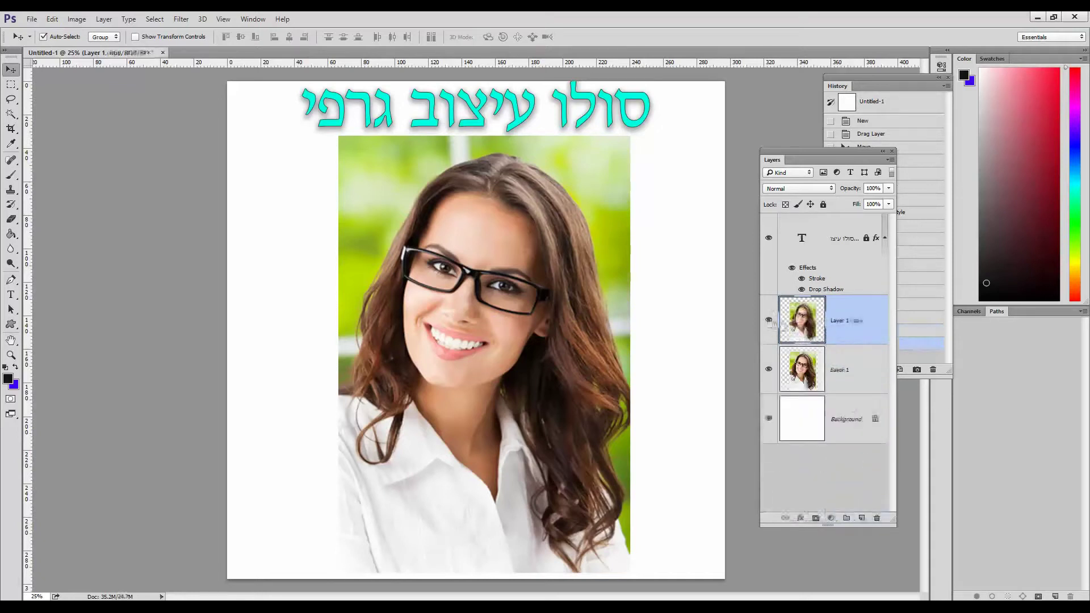
drag(542, 264, 485, 277)
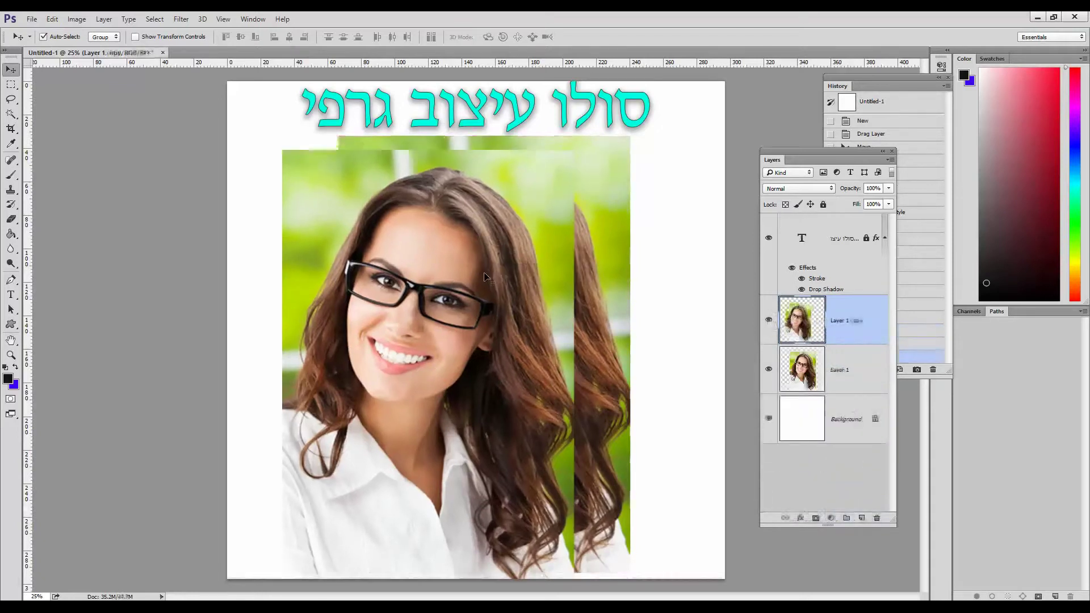
key(ctrl+z)
click(769, 321)
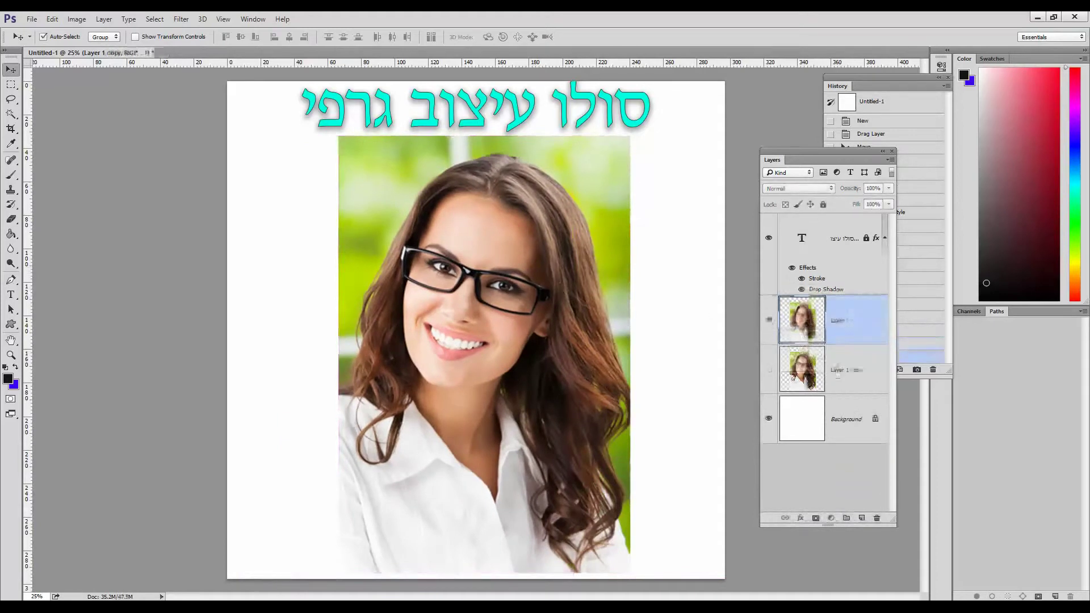
Step: Rename the hidden photo copy as המשוכפלת
double_click(838, 370)
text(smmtuu)
key(Return)
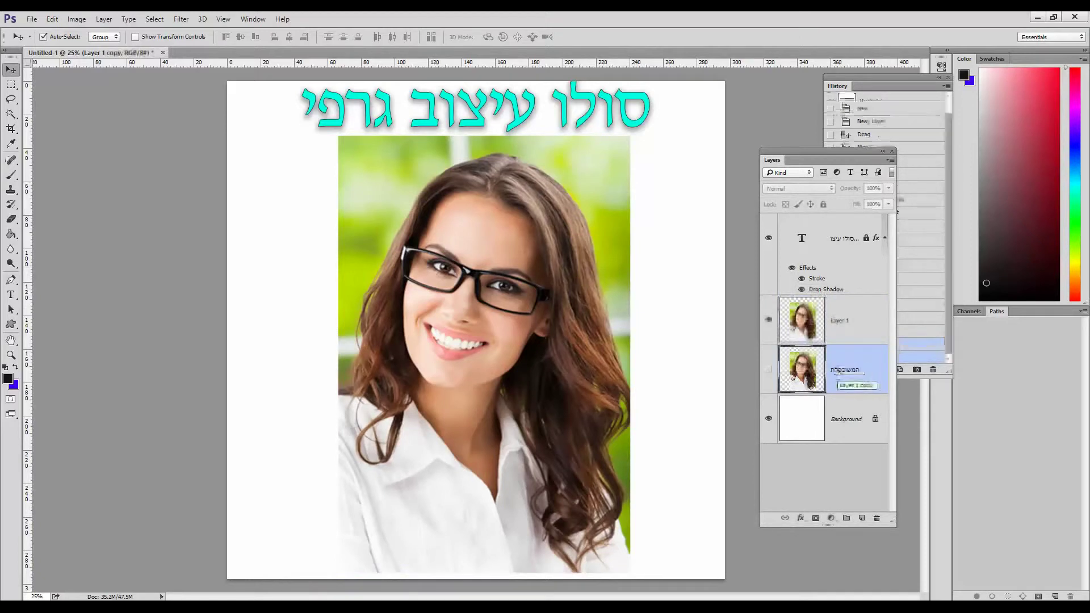
Step: Cut two vertical and two horizontal rectangular strips out of the photo on Layer 1, dividing it into a three-by-three grid
click(844, 323)
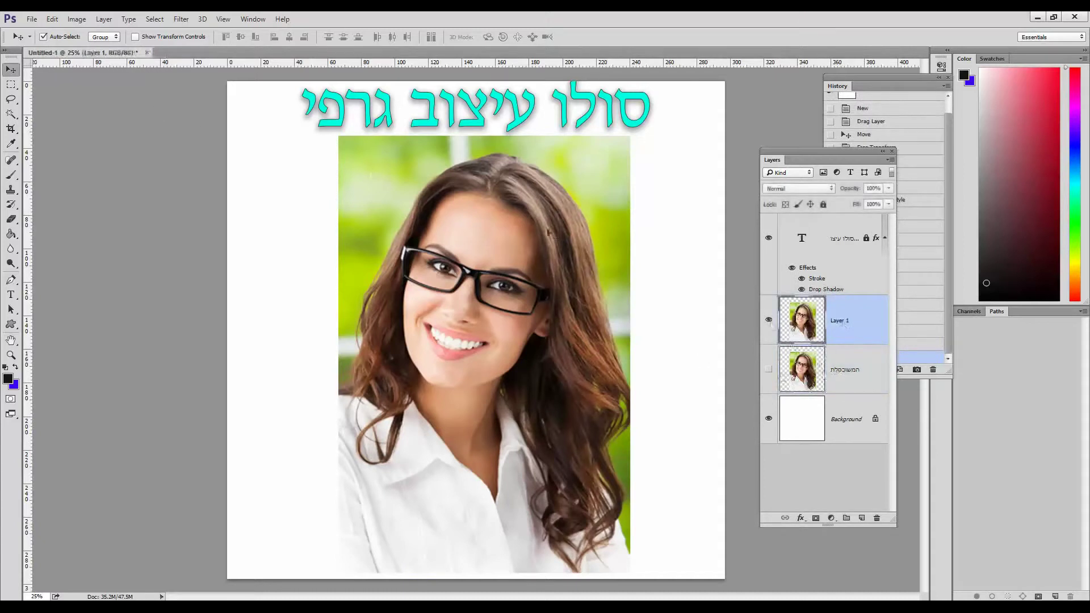
click(10, 85)
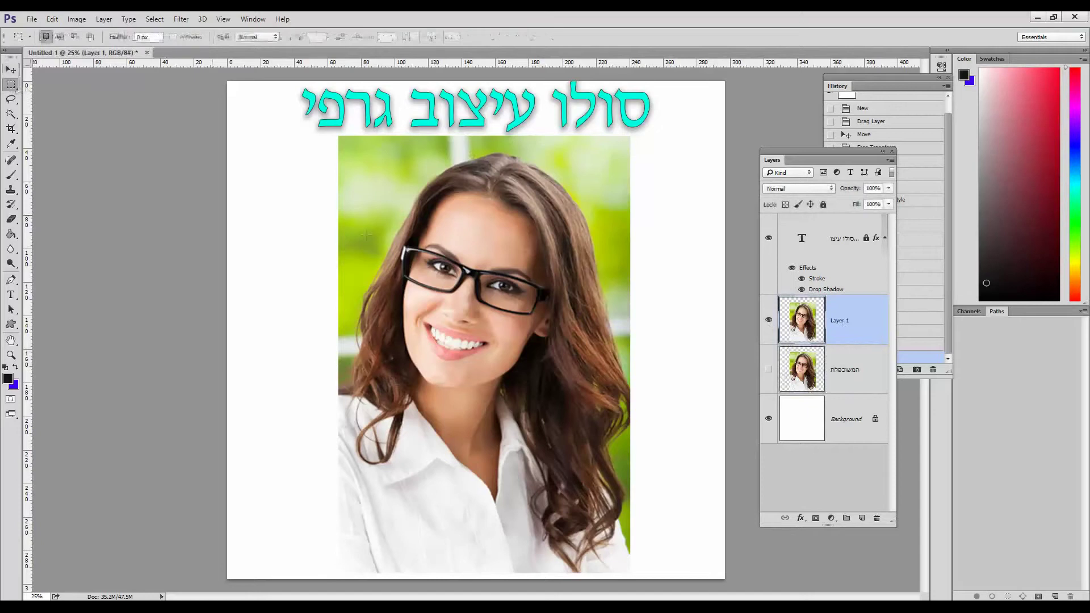
drag(388, 134, 411, 580)
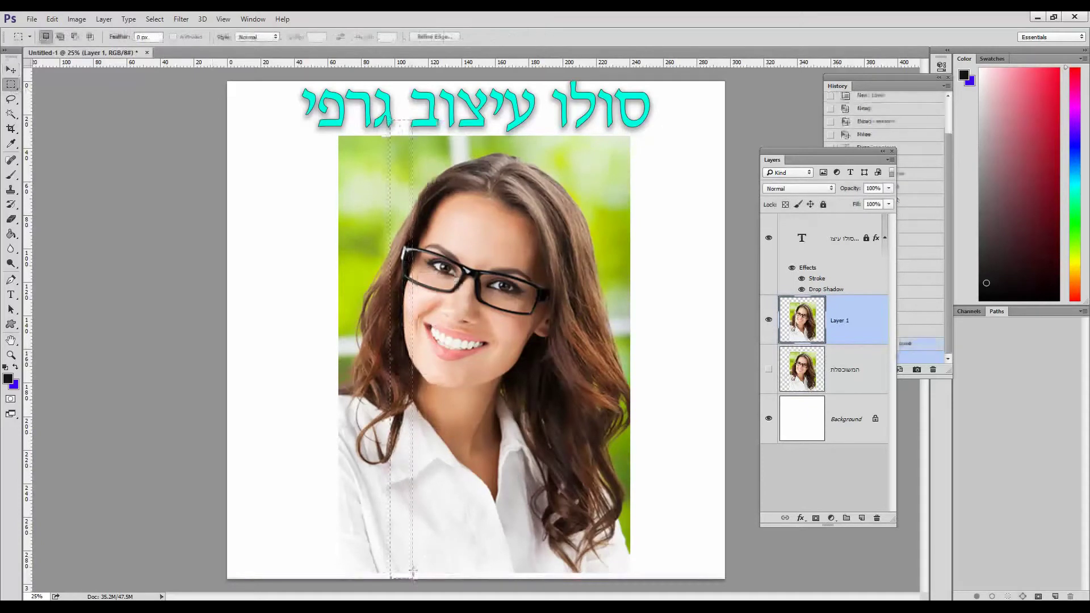
key(Delete)
mouse_move(286, 458)
mouse_down()
mouse_move(653, 472)
mouse_move(671, 485)
mouse_up()
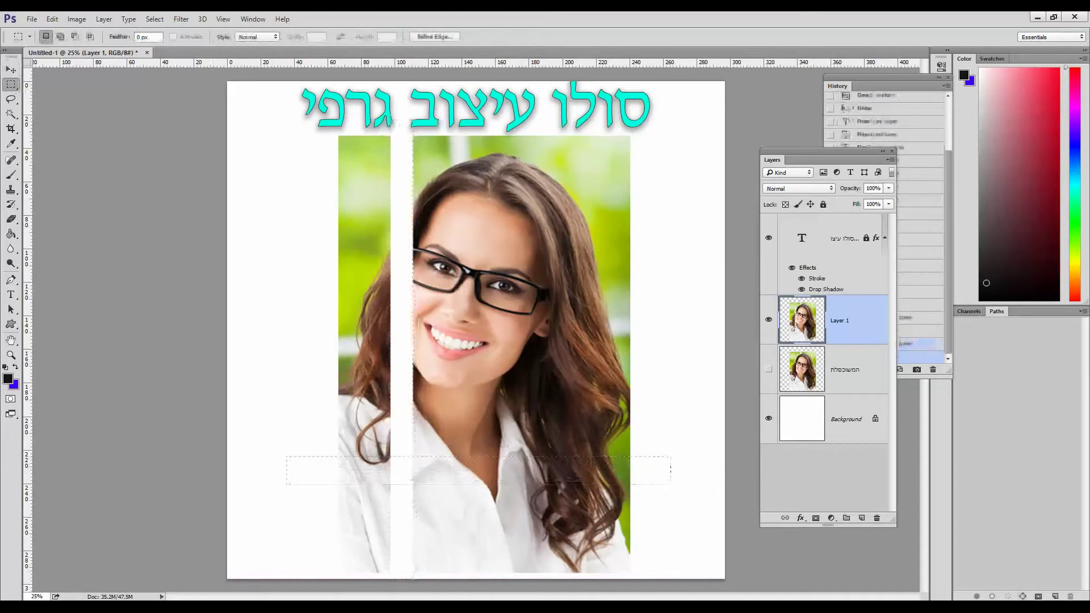
key(Delete)
drag(316, 257, 694, 282)
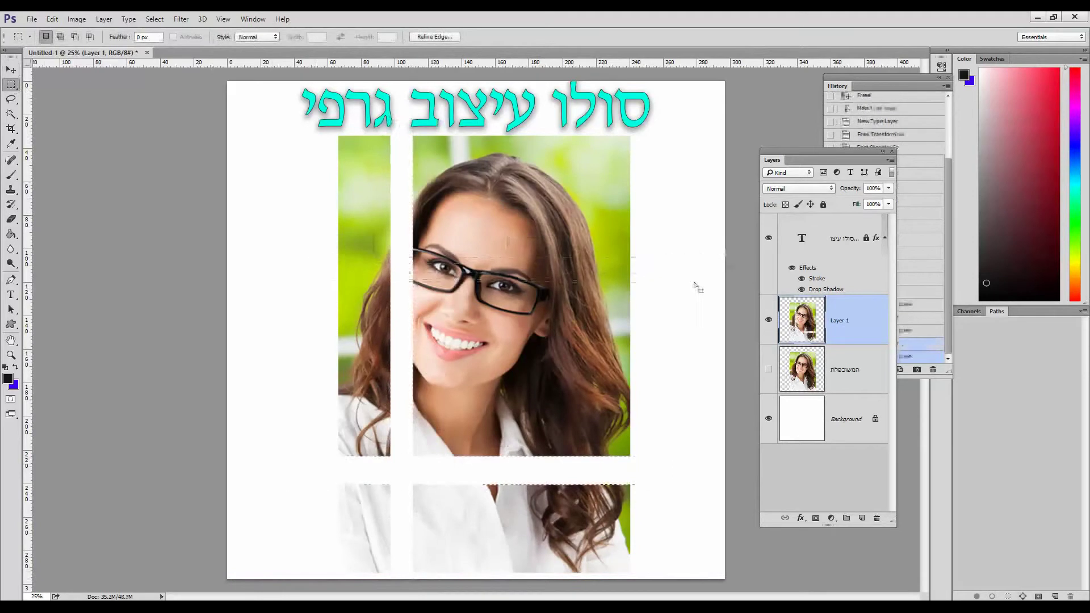
key(Delete)
drag(534, 113, 567, 578)
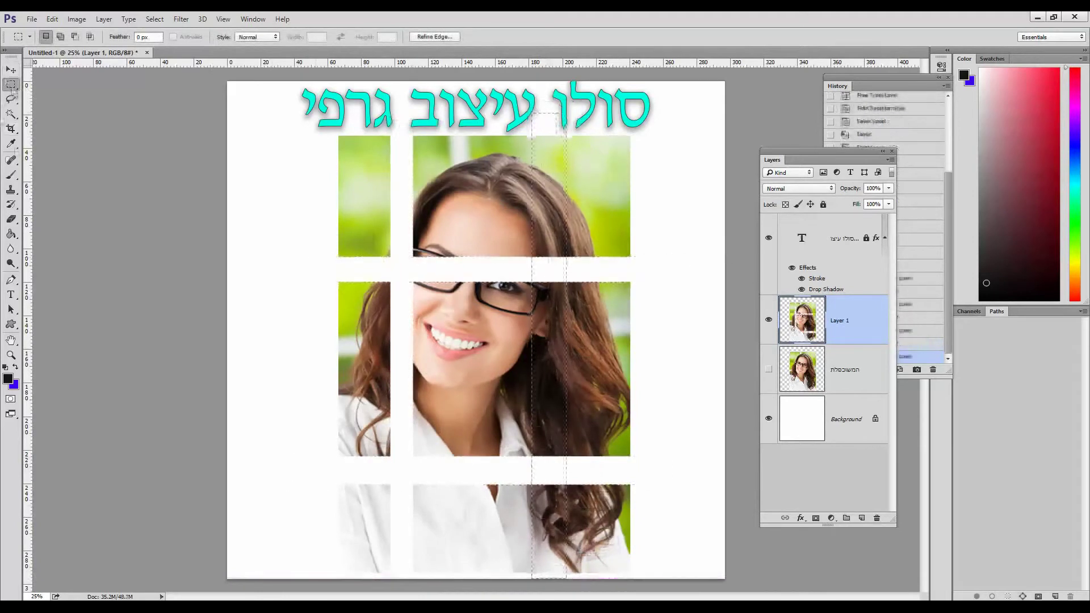
key(Delete)
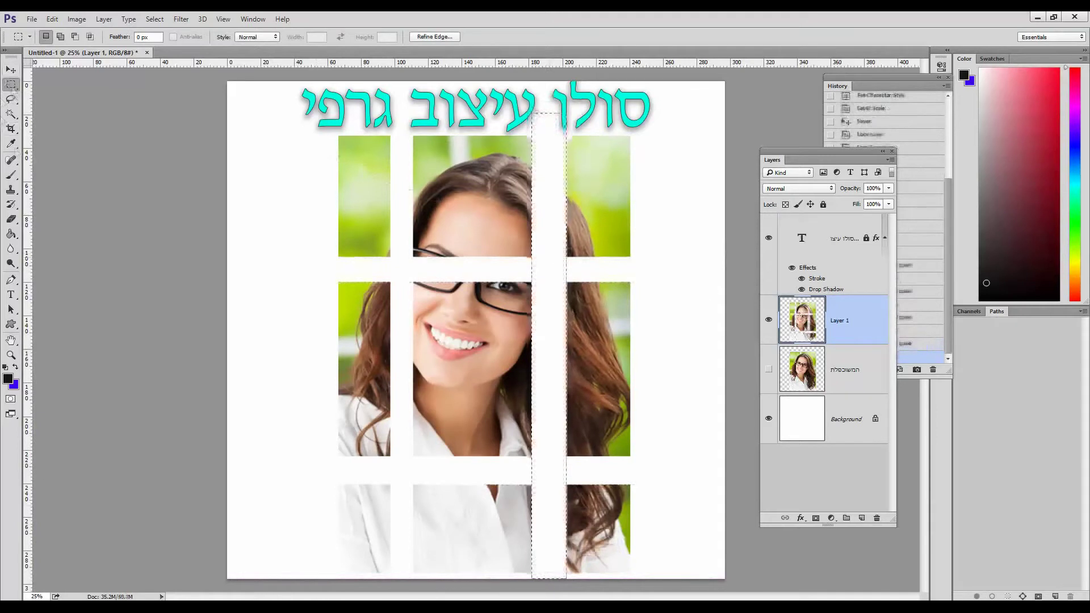
Step: Load the outline of Layer 1's grid pieces as a selection and add a new layer named הצללה
ctrl+click(809, 333)
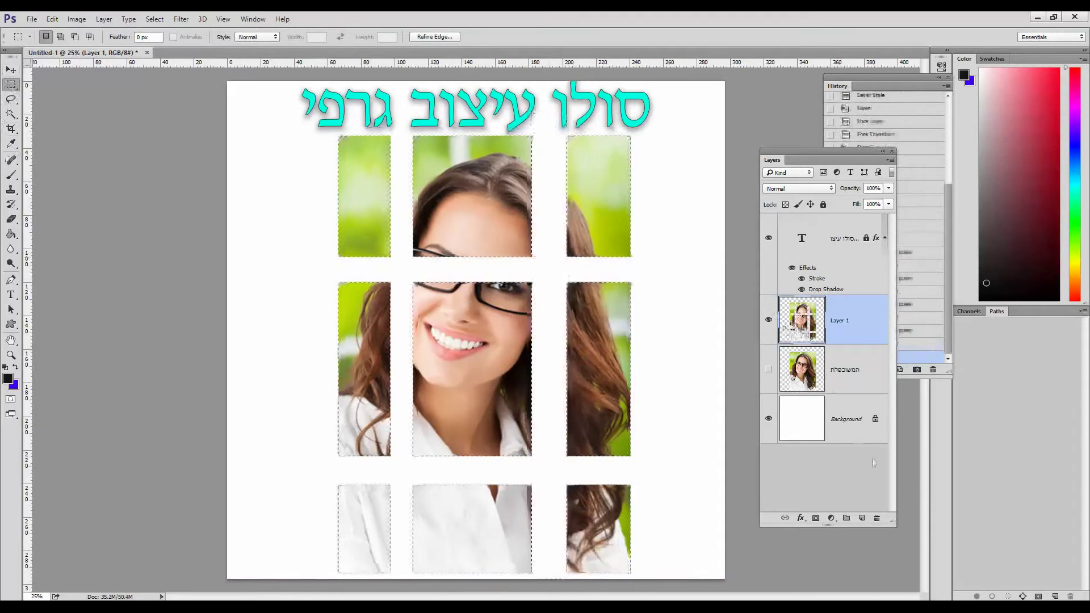
click(864, 519)
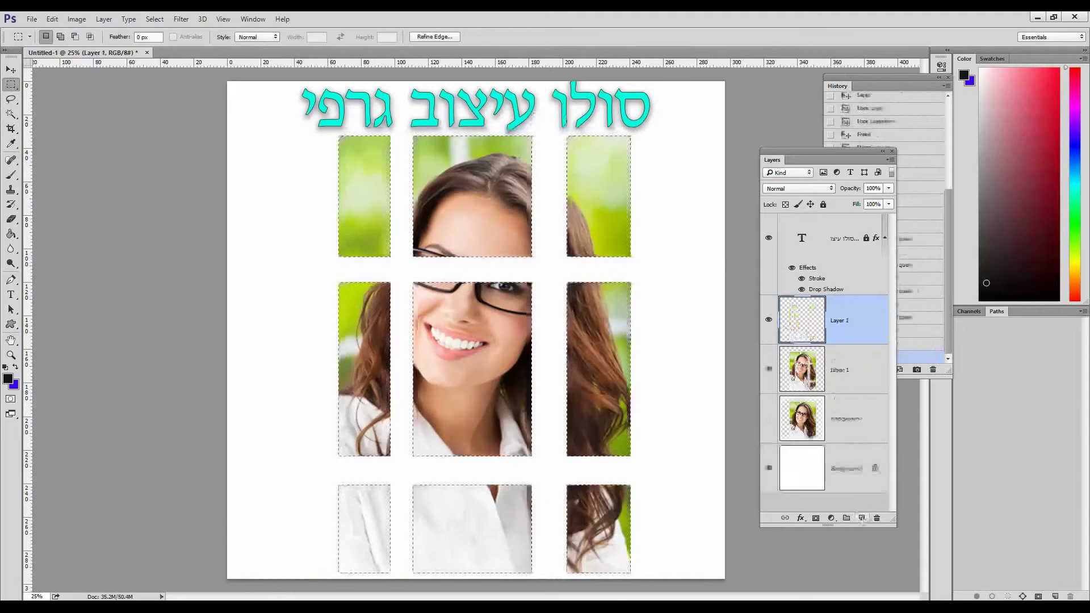
double_click(840, 322)
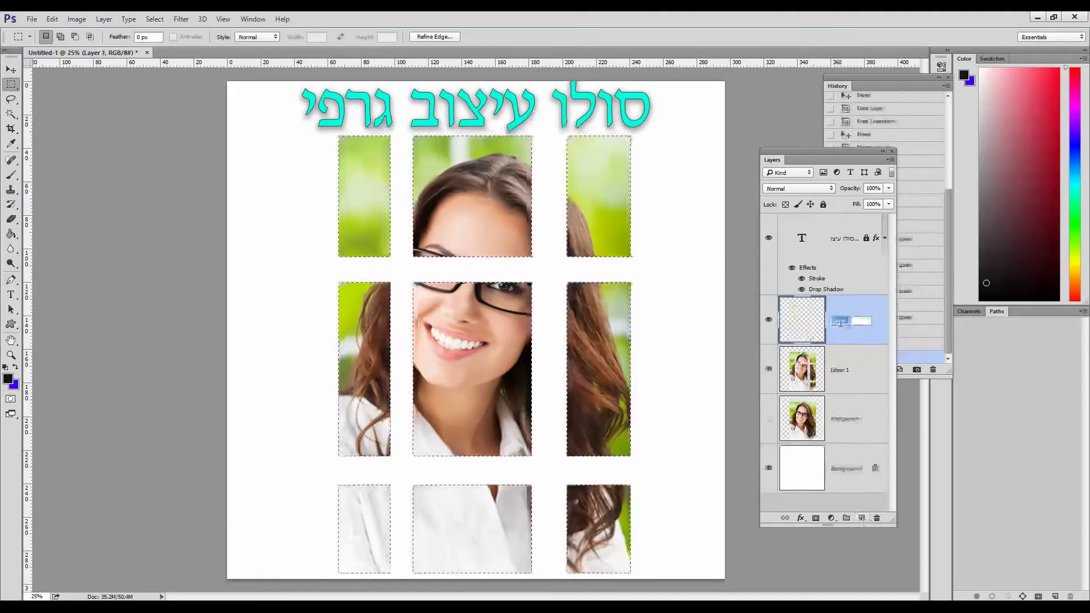
text(מסגרת)
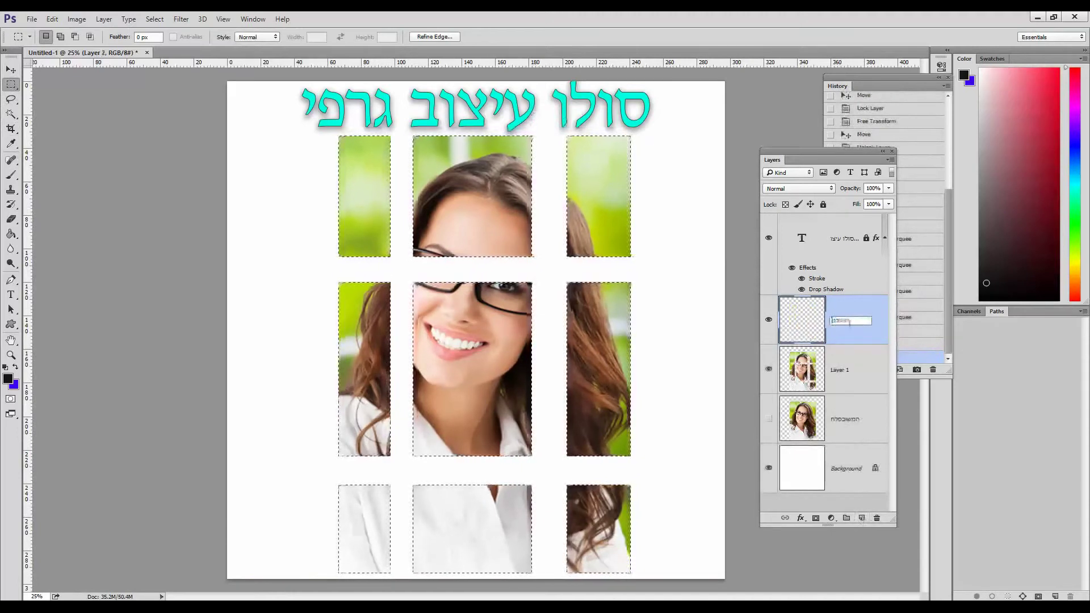
key(Return)
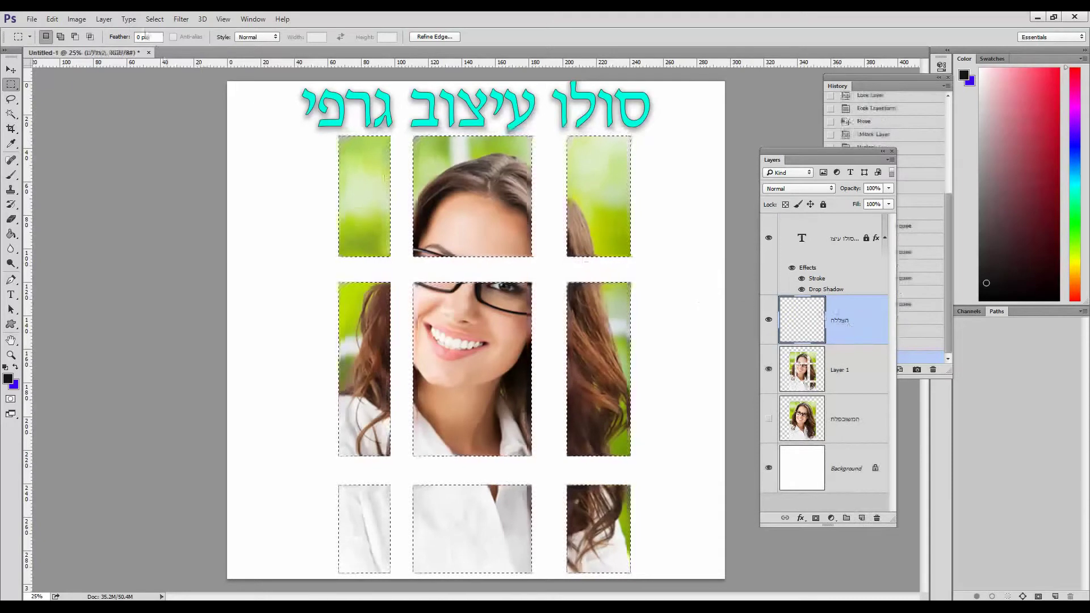
Step: Feather the grid-shaped selection and move the History panel clear of the Layers panel
click(155, 19)
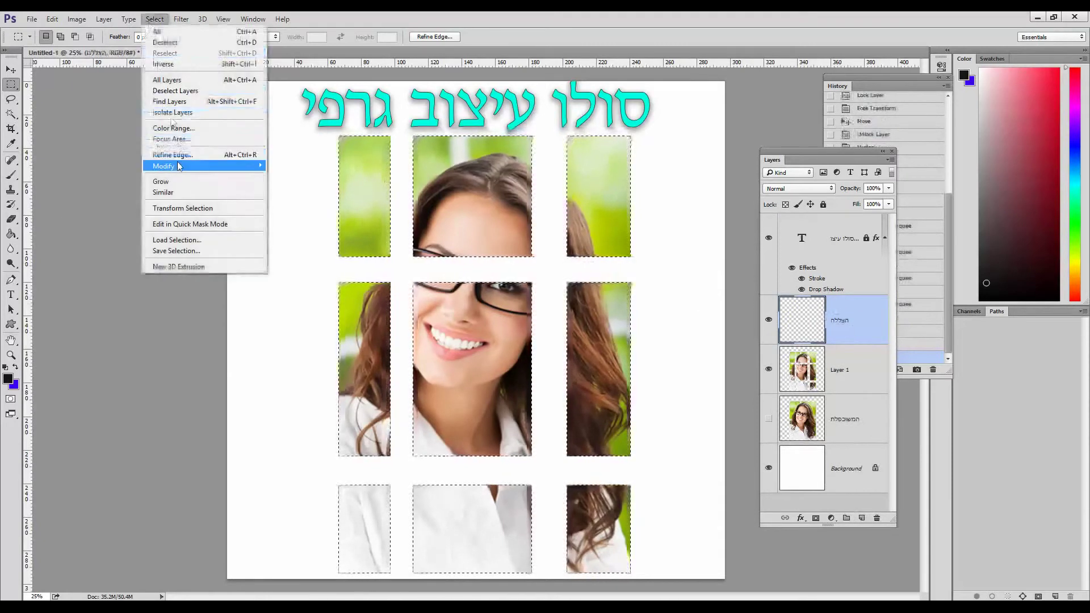
mouse_move(178, 166)
click(104, 209)
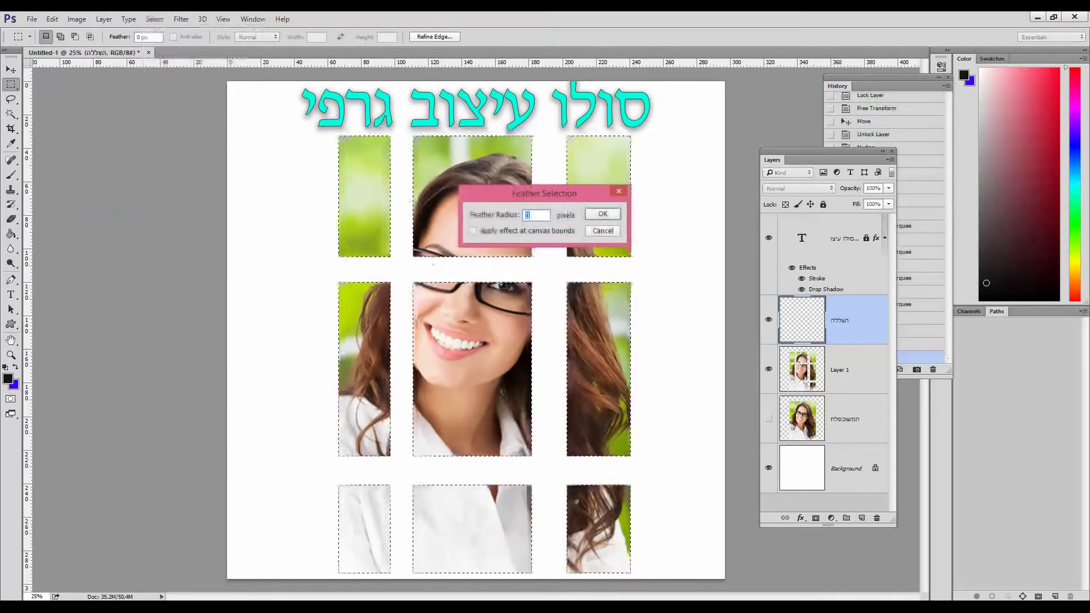
key(Return)
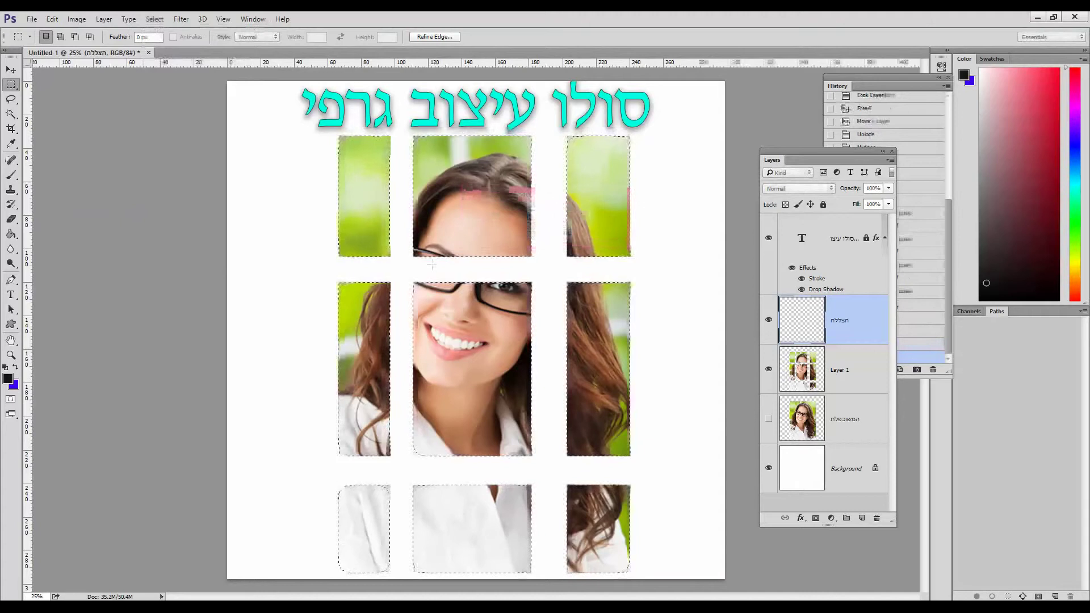
drag(854, 89, 107, 119)
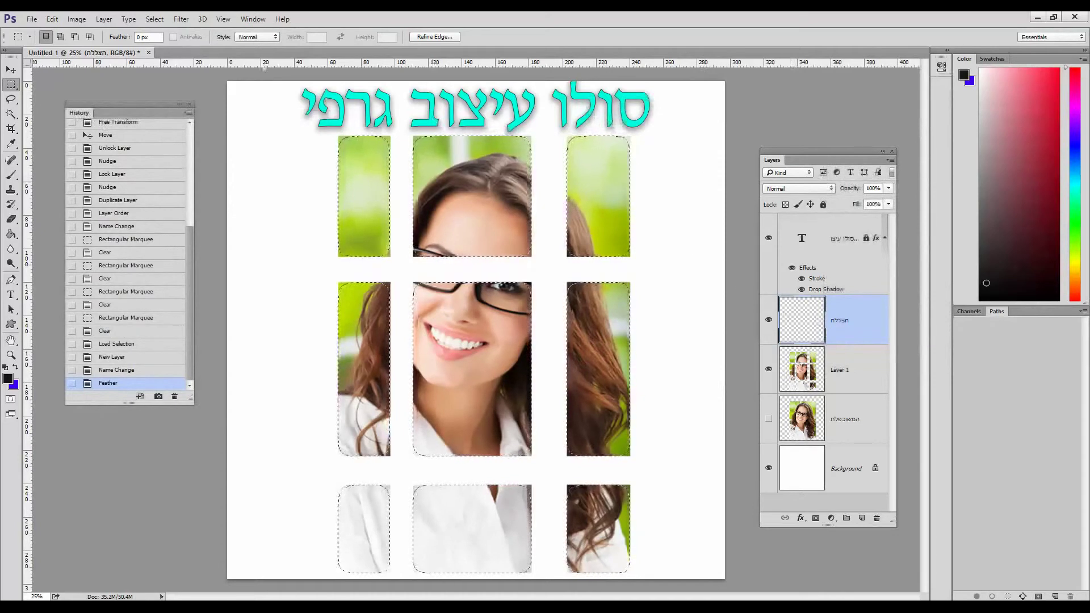
Step: Fill the feathered selection with black at 100% opacity on the הצללה layer and deselect it
click(53, 19)
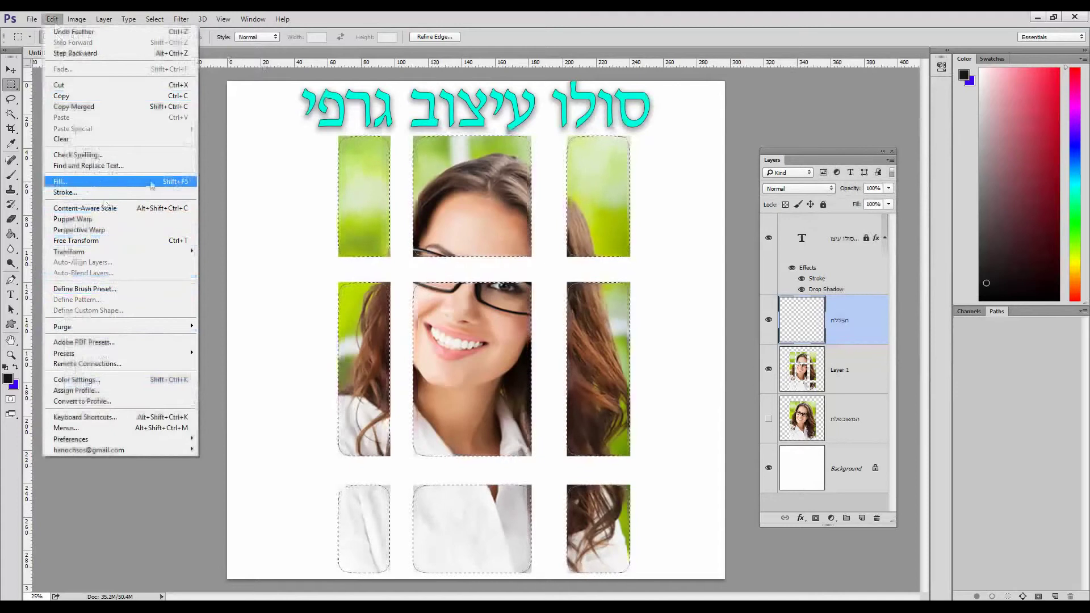
click(123, 181)
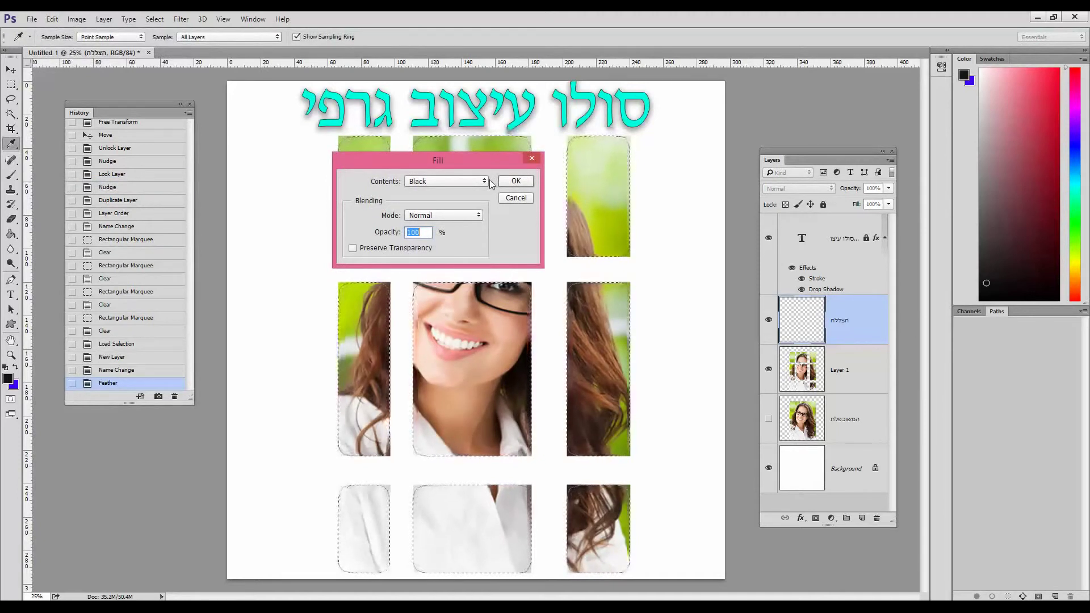
click(526, 181)
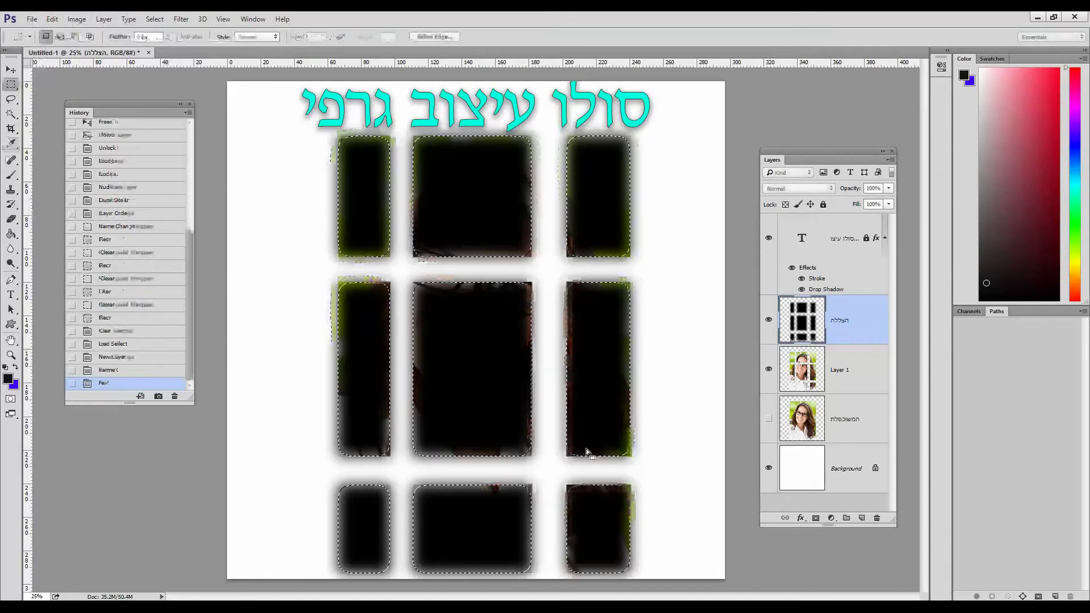
click(154, 19)
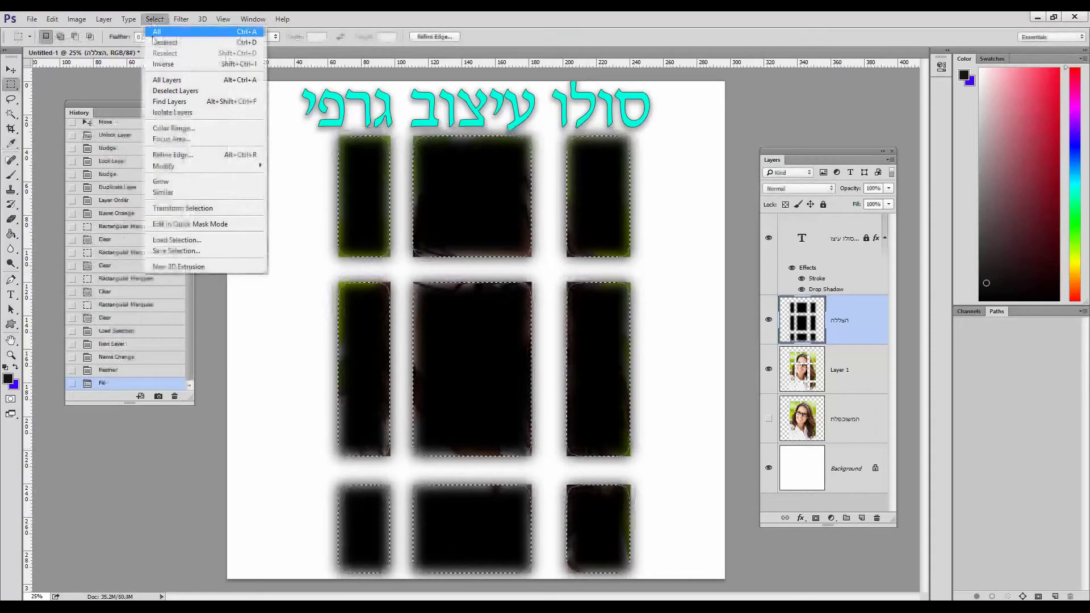
click(162, 42)
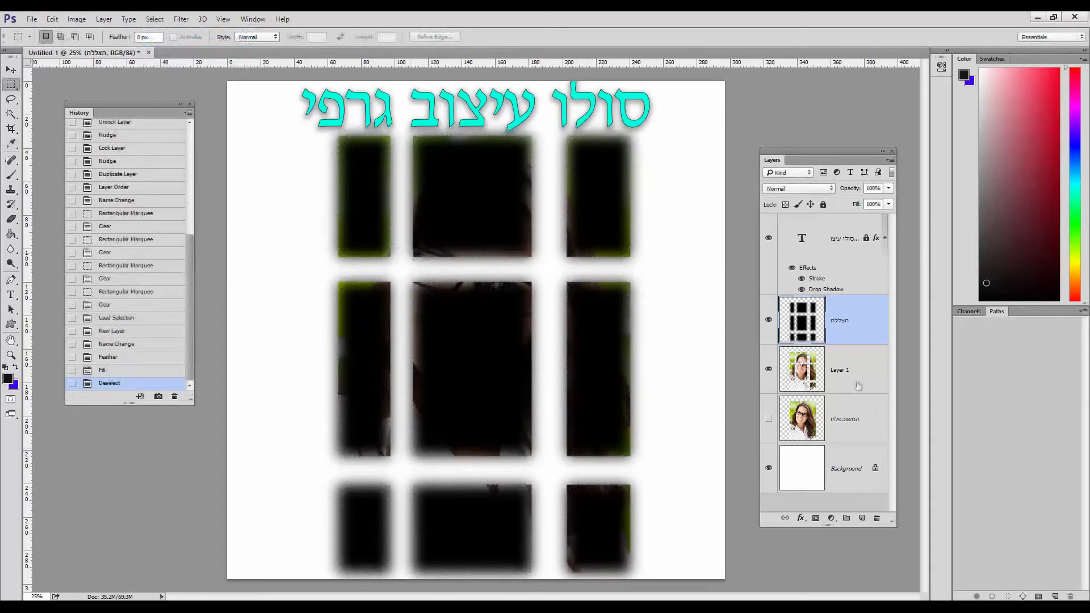
Step: Place Layer 1 above the הצללה layer and show the hidden full photo copy beneath them
drag(858, 386, 852, 309)
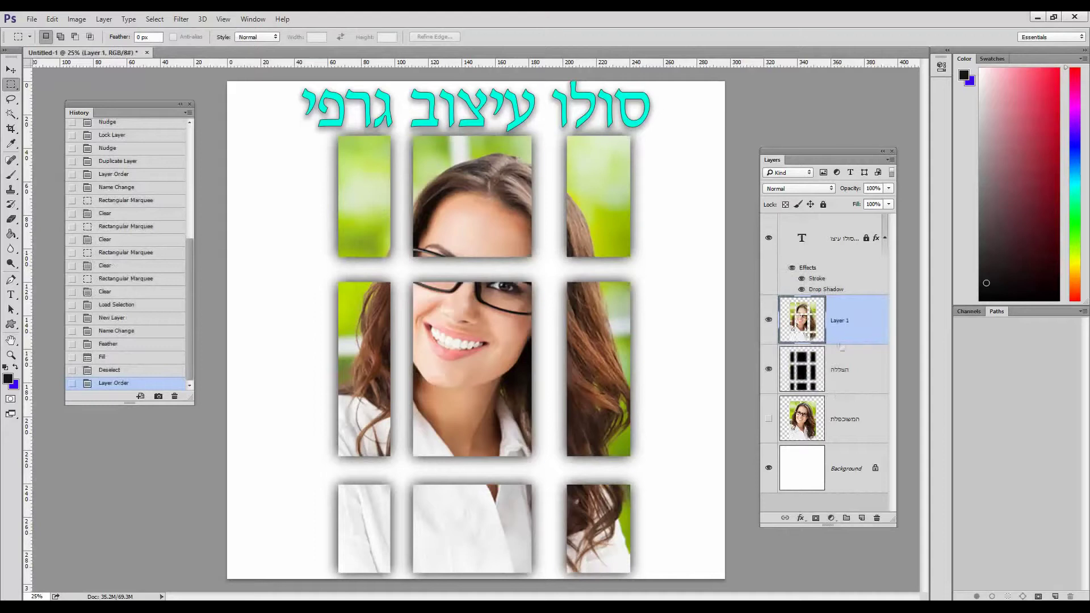
click(769, 419)
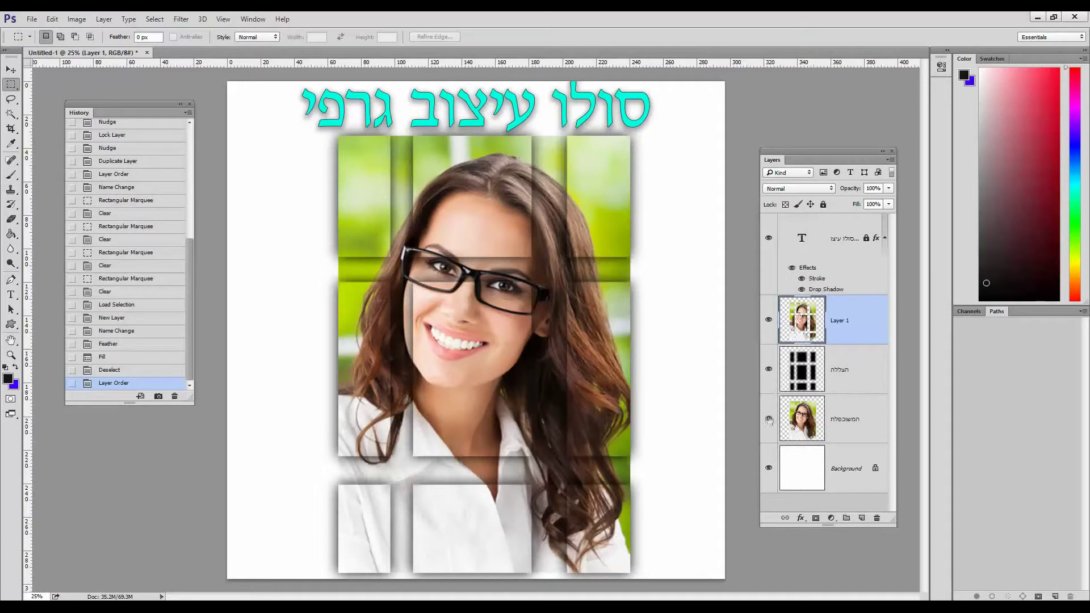
Step: Inspect the shadows around the grid pieces and duplicate the הצללה layer to darken them
click(11, 355)
drag(431, 336, 454, 327)
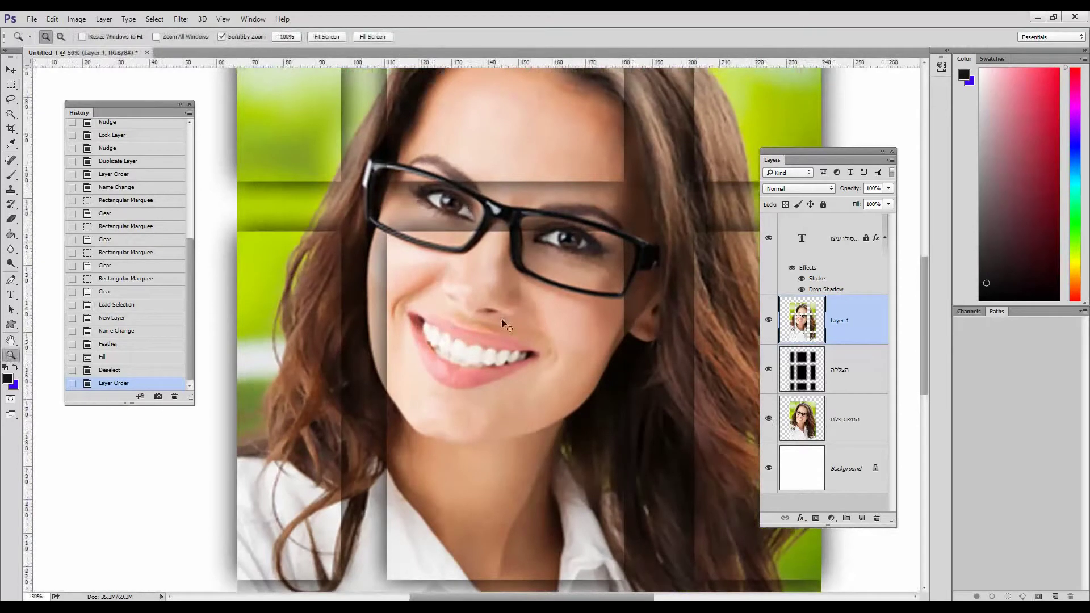
key(ctrl+minus)
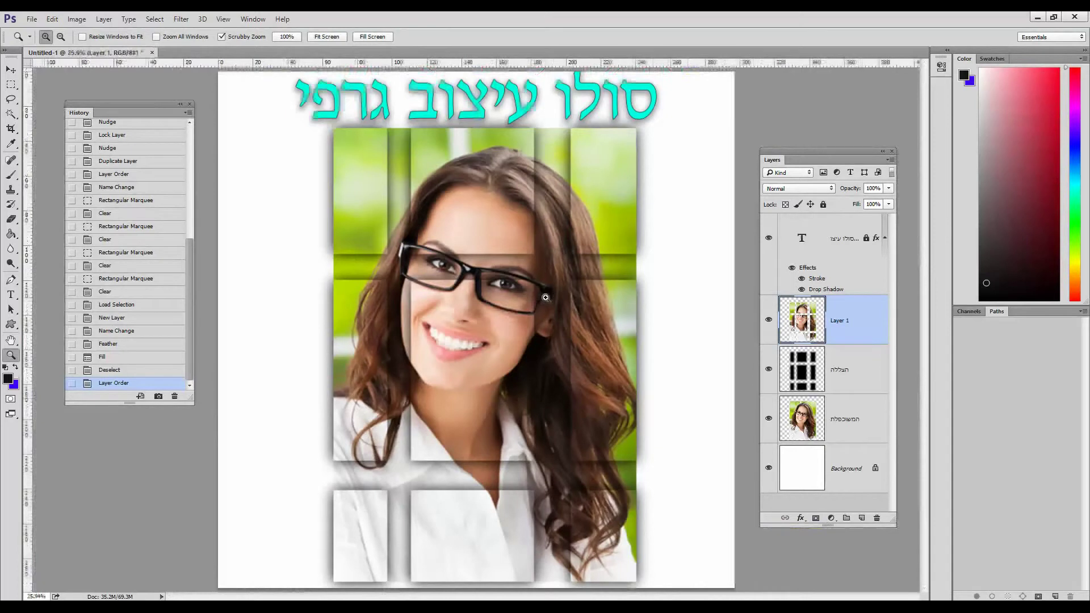
click(861, 370)
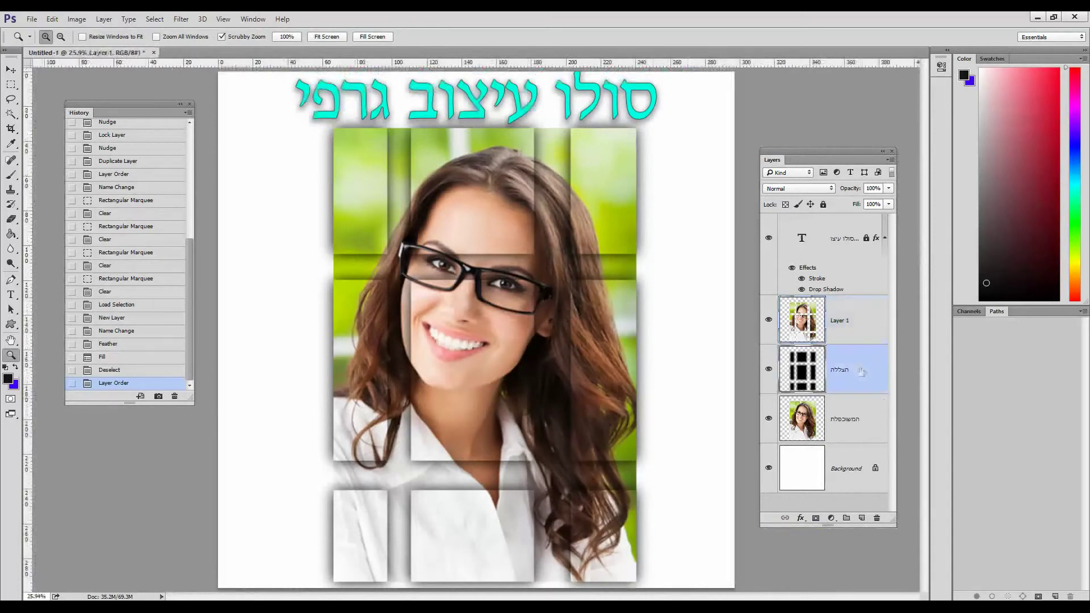
drag(839, 360, 862, 518)
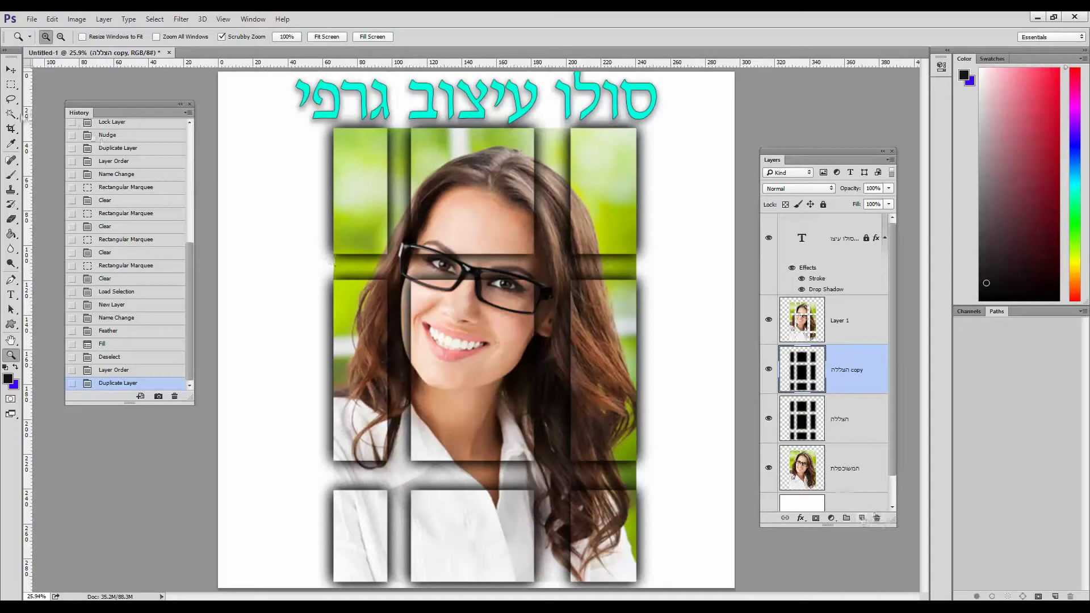
Step: Crop the canvas to the edges of the gridded photo
click(11, 128)
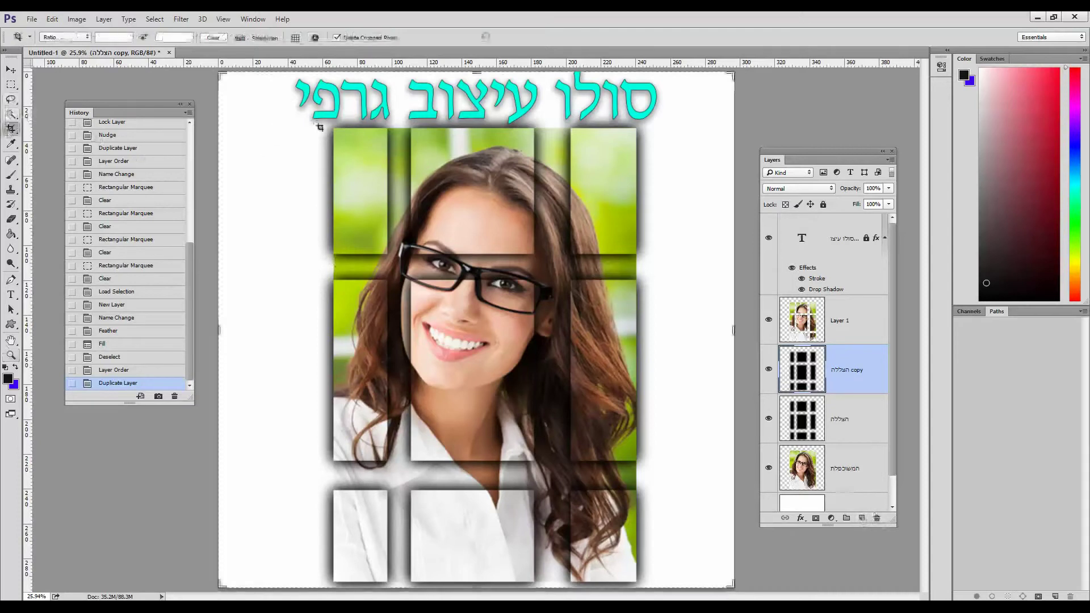
drag(332, 130, 637, 585)
key(Return)
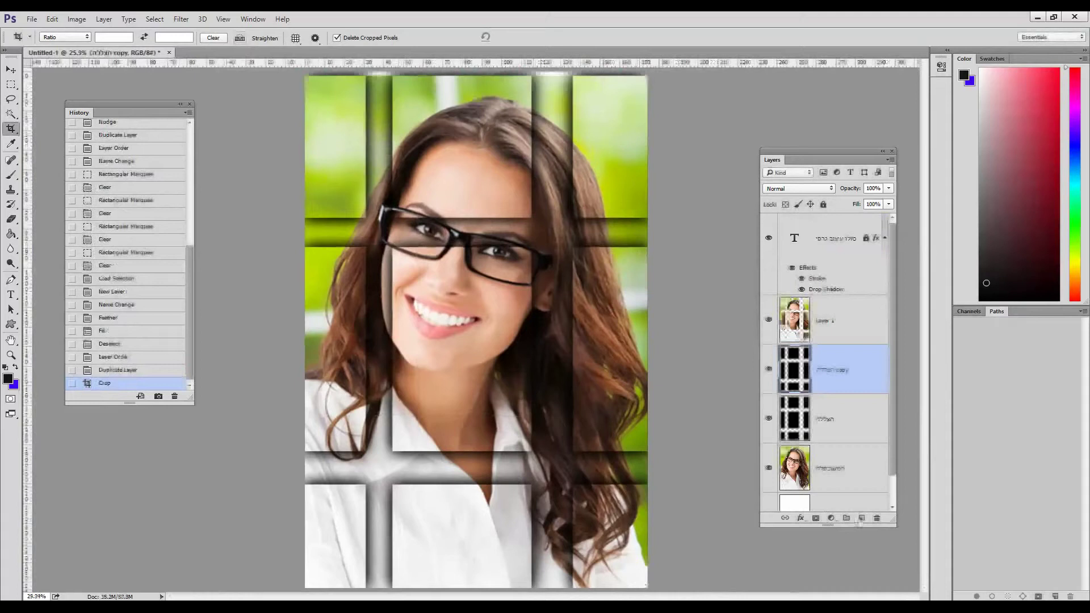
Step: Add a new layer at the top of the layer stack and select the full canvas area with a rectangular marquee
click(861, 519)
drag(846, 302, 843, 230)
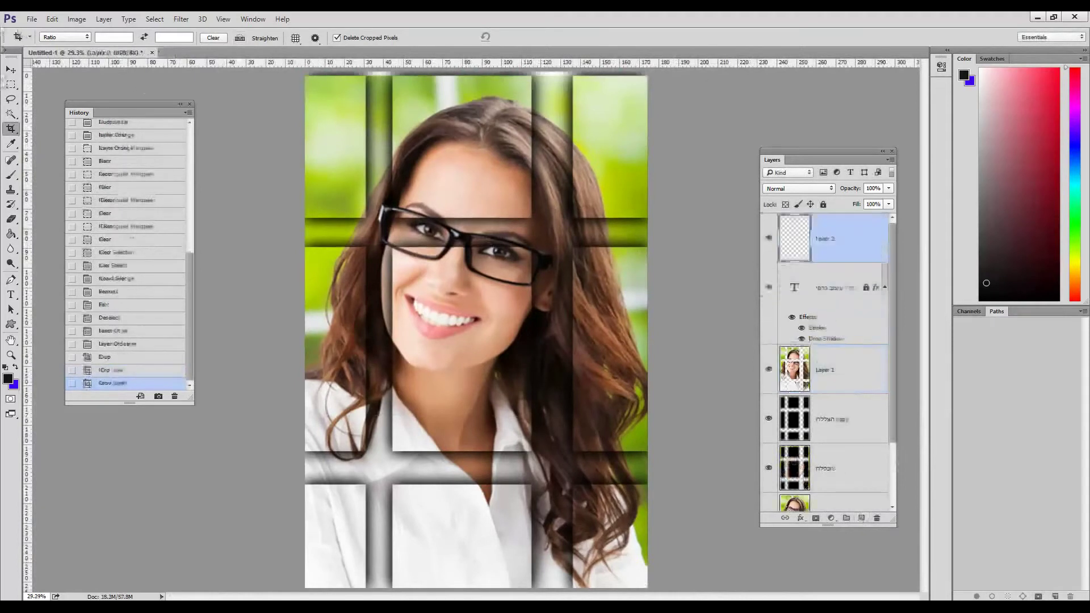
click(10, 84)
drag(306, 75, 658, 595)
Step: Try a 100 px centred black stroke around the canvas-wide selection on Layer 2 and undo it
click(52, 18)
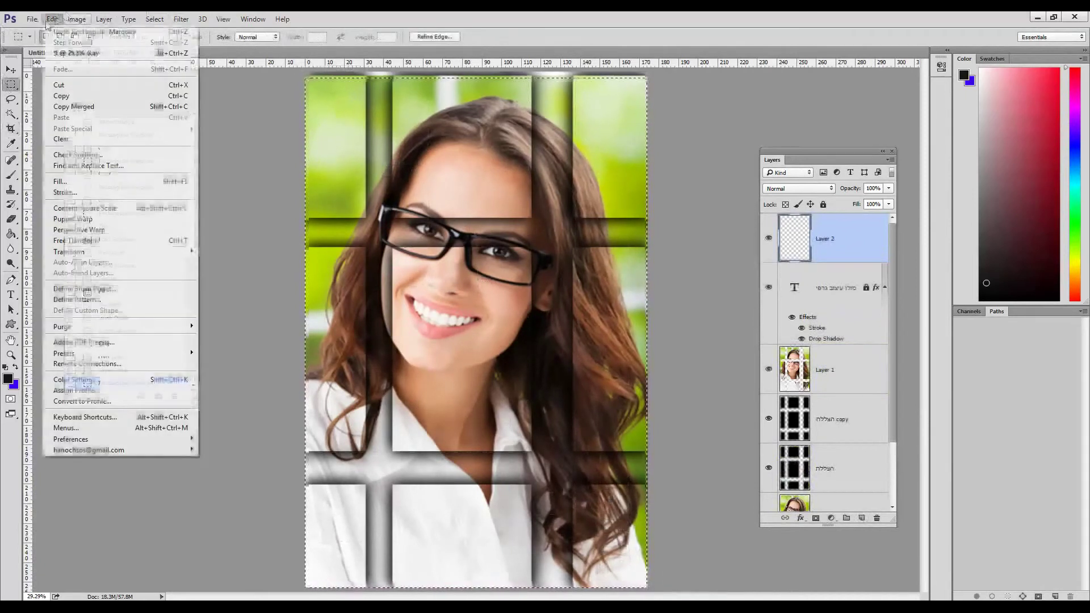
click(67, 193)
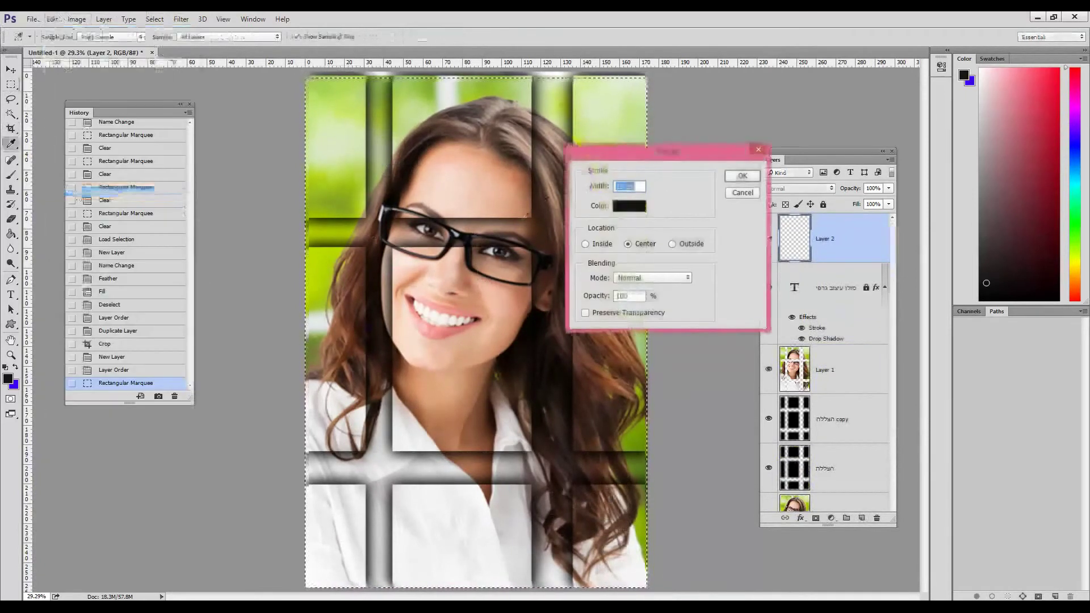
drag(666, 152, 726, 143)
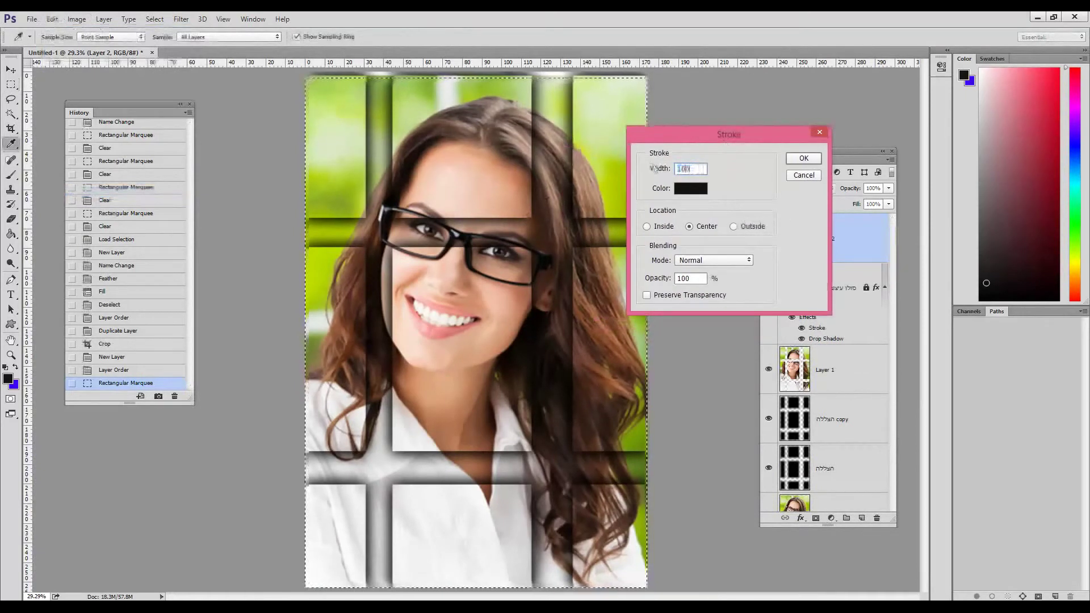
key(Escape)
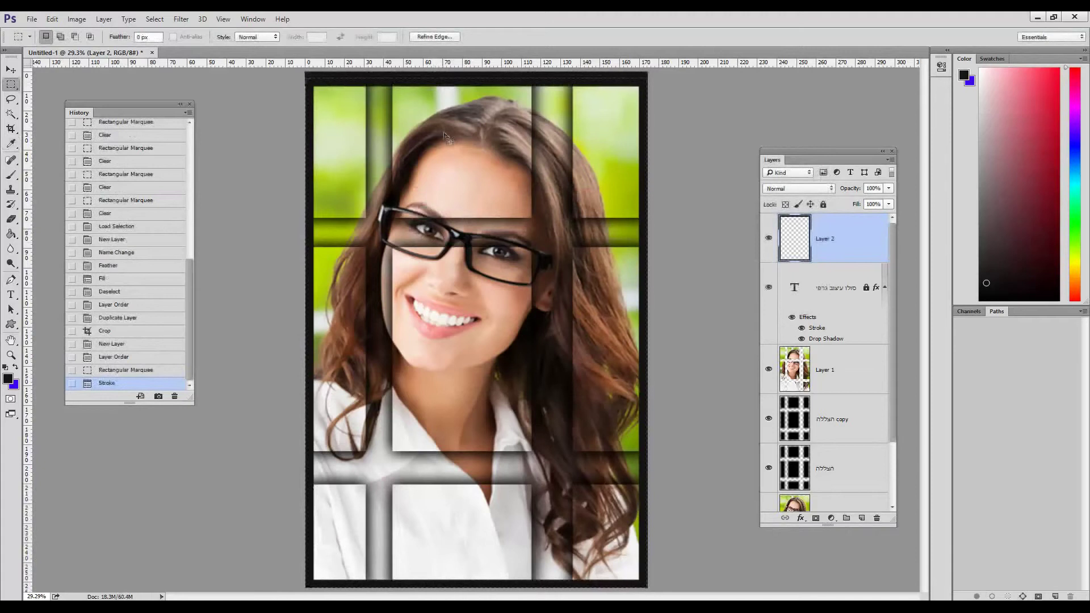
key(ctrl+z)
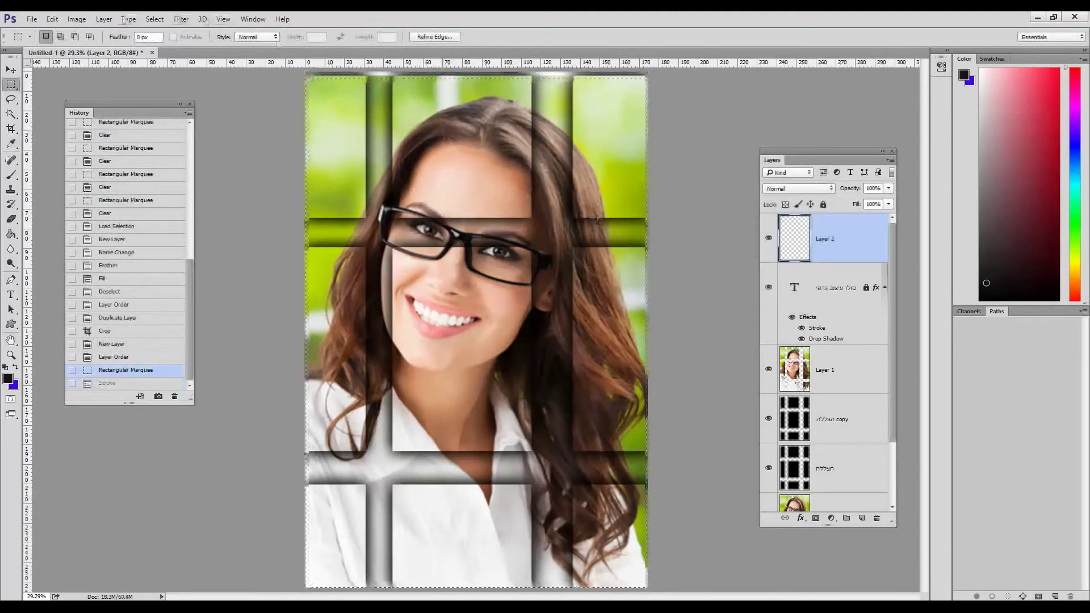
Step: Stroke the canvas-wide selection on Layer 2 with a 100 px centred white (ffffff) border
click(55, 21)
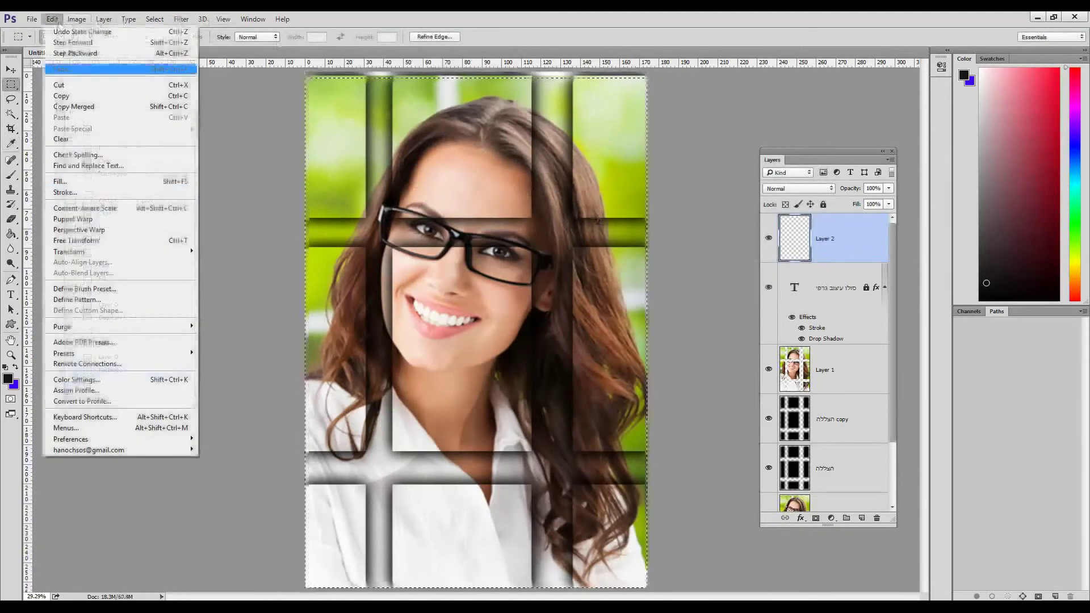
click(55, 193)
click(700, 189)
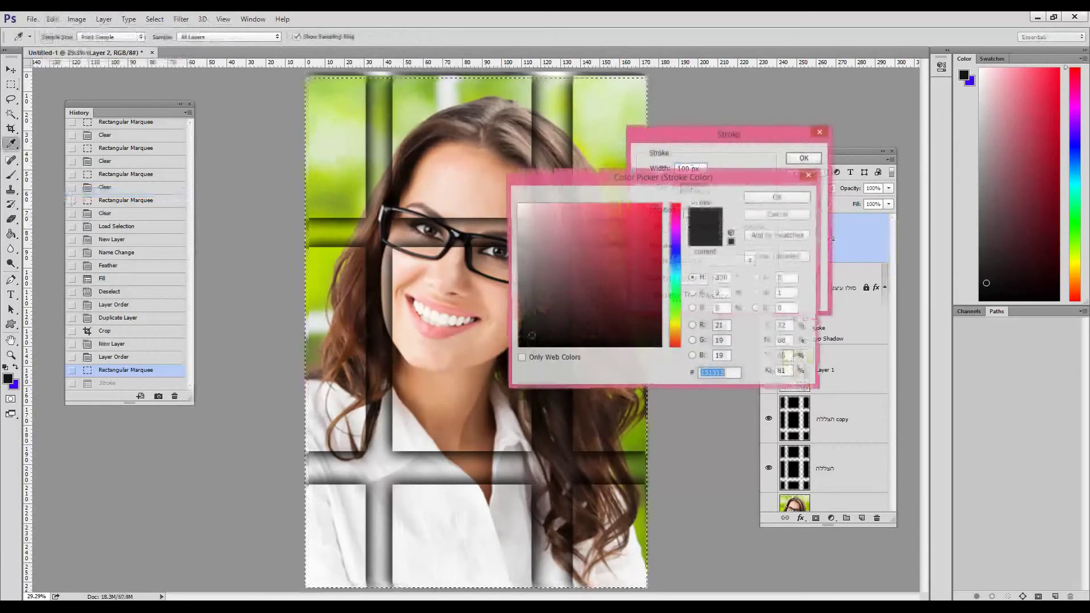
text(ffffff)
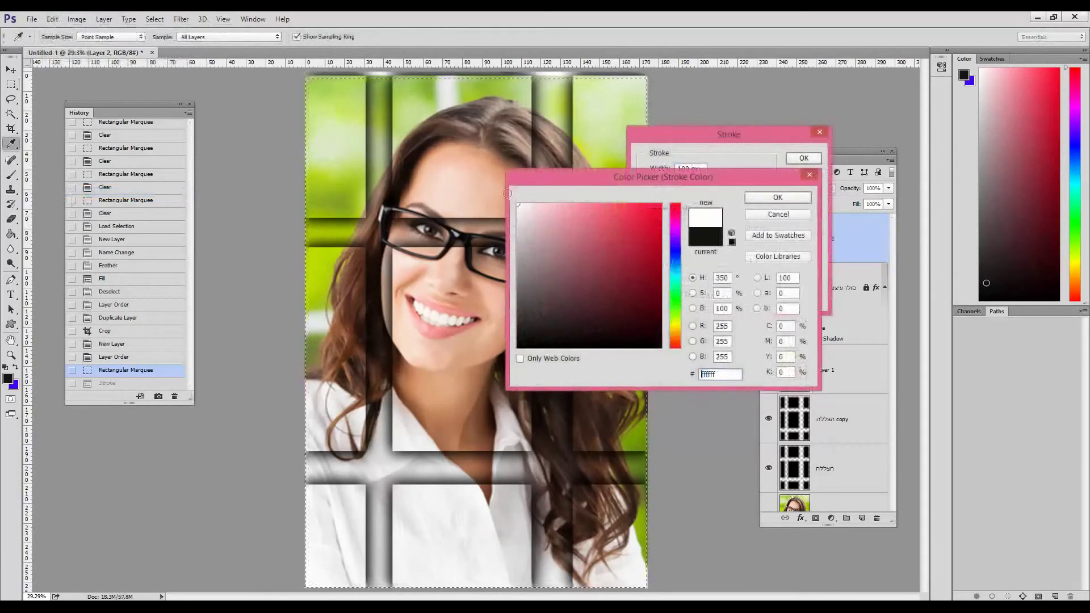
click(778, 199)
click(805, 158)
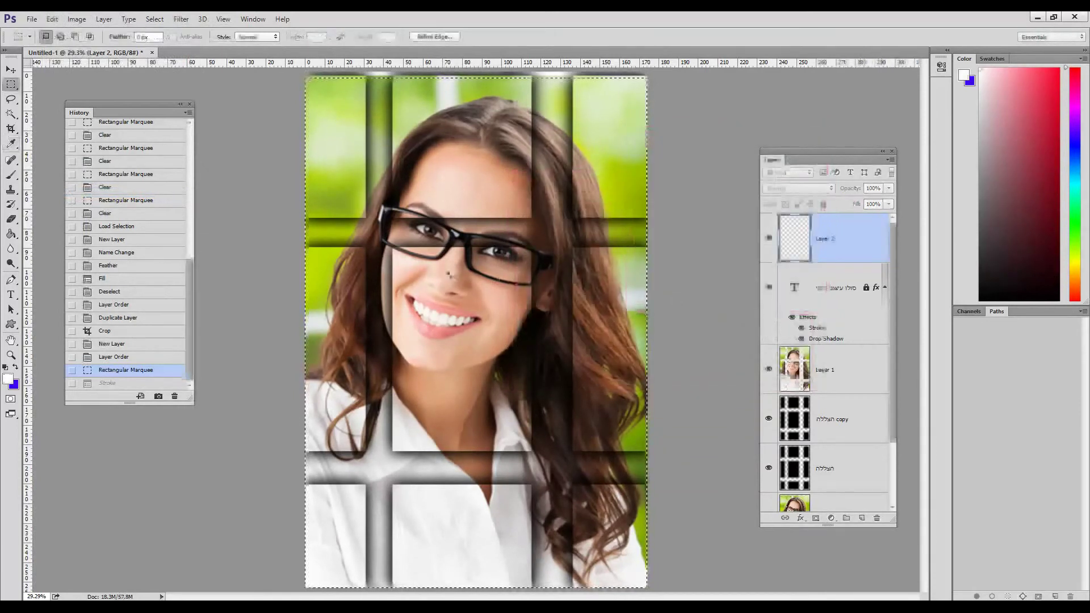
Step: Delete the top layer that holds the white border
key(ctrl+d)
key(ctrl+z)
mouse_move(838, 248)
mouse_down()
mouse_move(817, 488)
mouse_move(877, 518)
mouse_up()
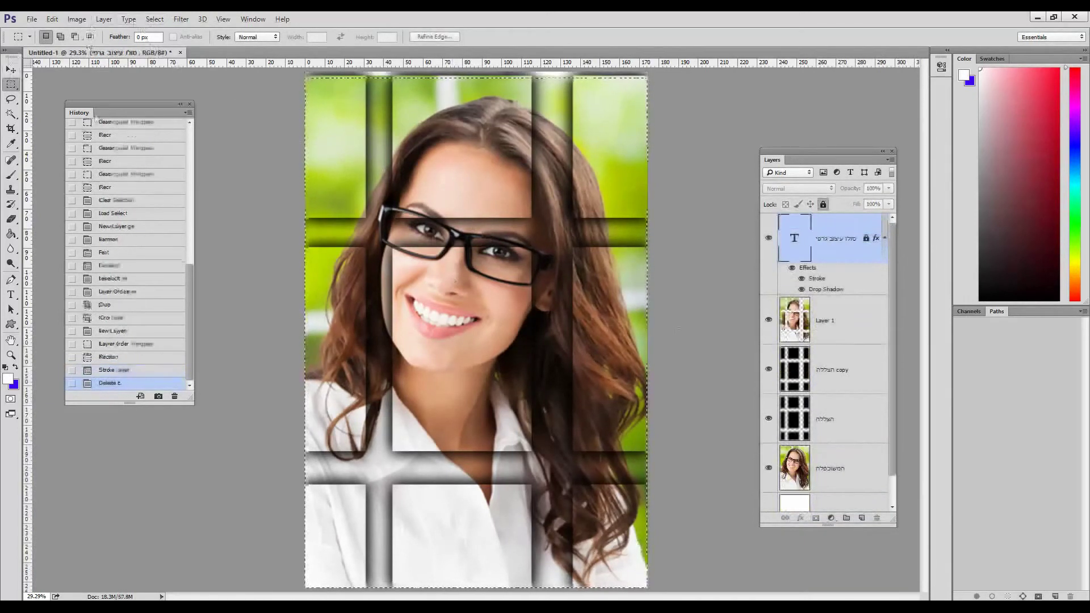
Step: Fill the whole canvas with white at 100% opacity on a new top layer and deselect it
click(862, 518)
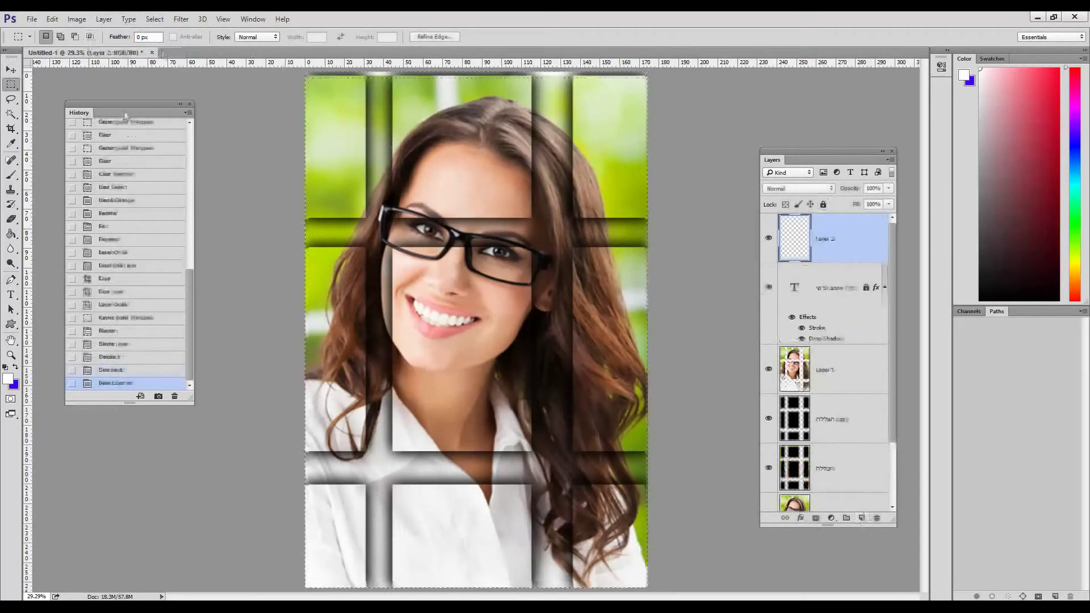
click(51, 19)
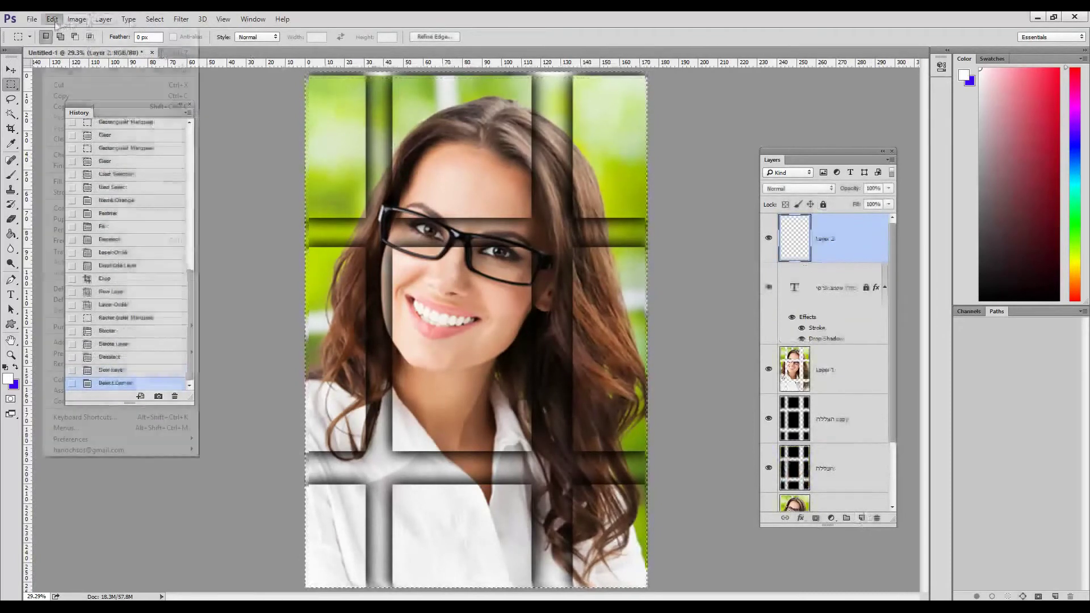
click(85, 187)
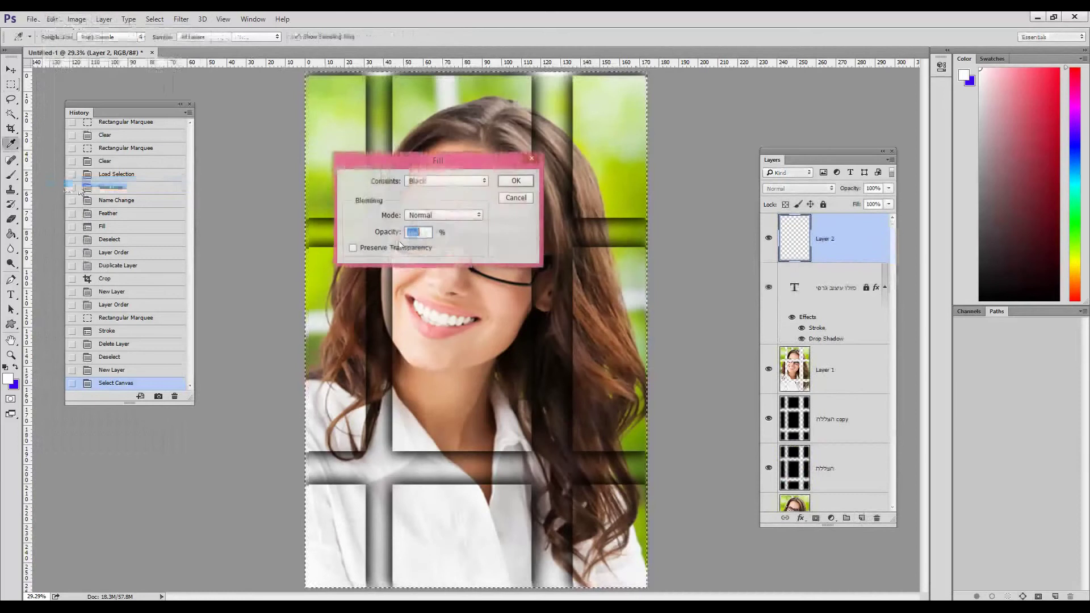
click(446, 181)
click(434, 269)
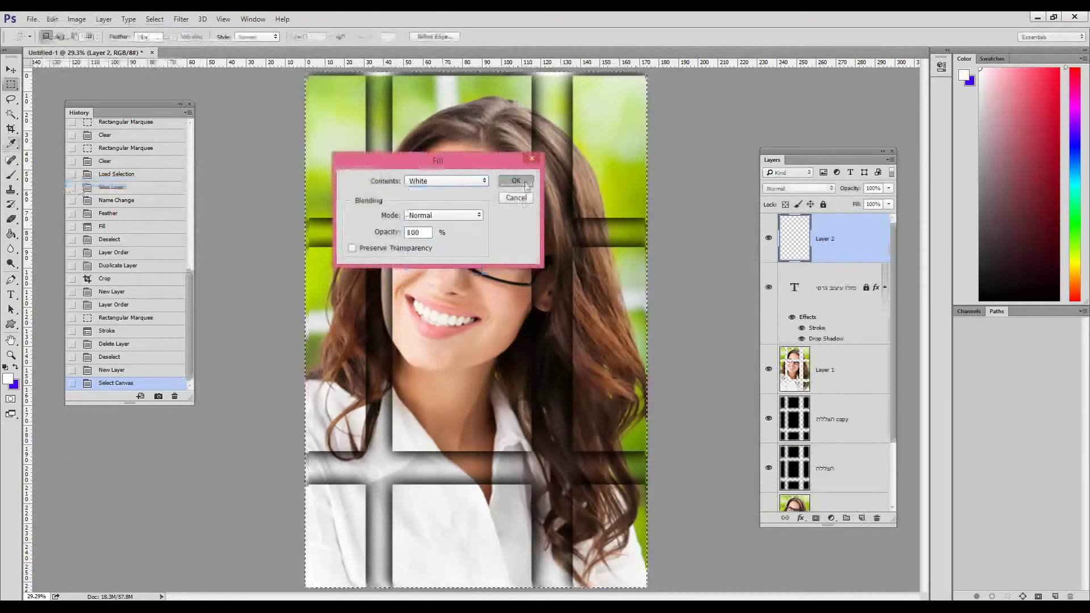
click(516, 180)
click(154, 21)
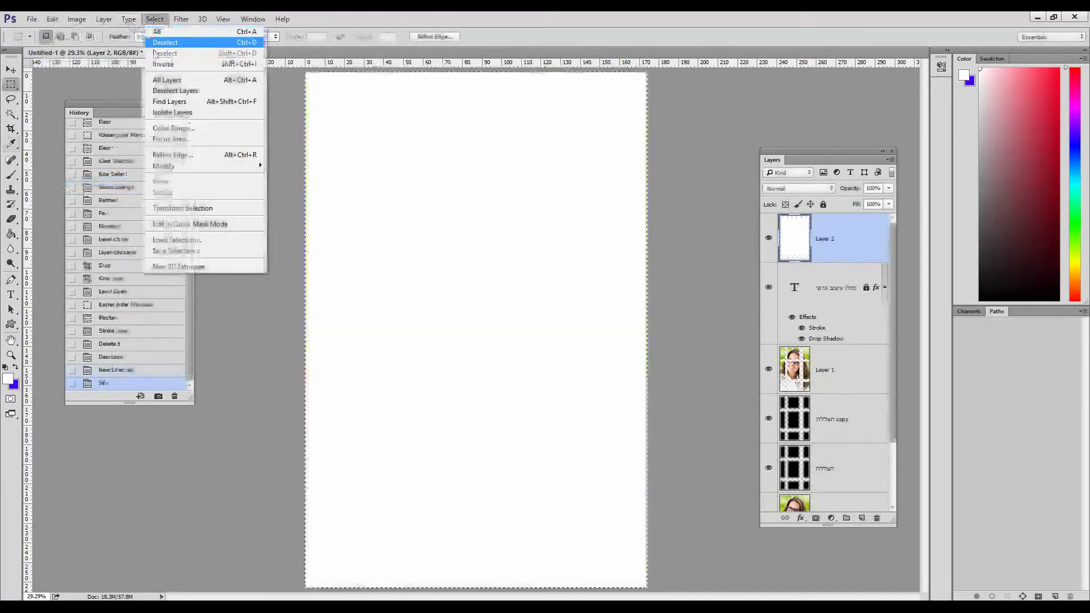
click(162, 42)
Step: Select a rectangle slightly inset from the canvas edges, feather it by 100 pixels, and clear the white fill inside it twice
drag(12, 87, 74, 83)
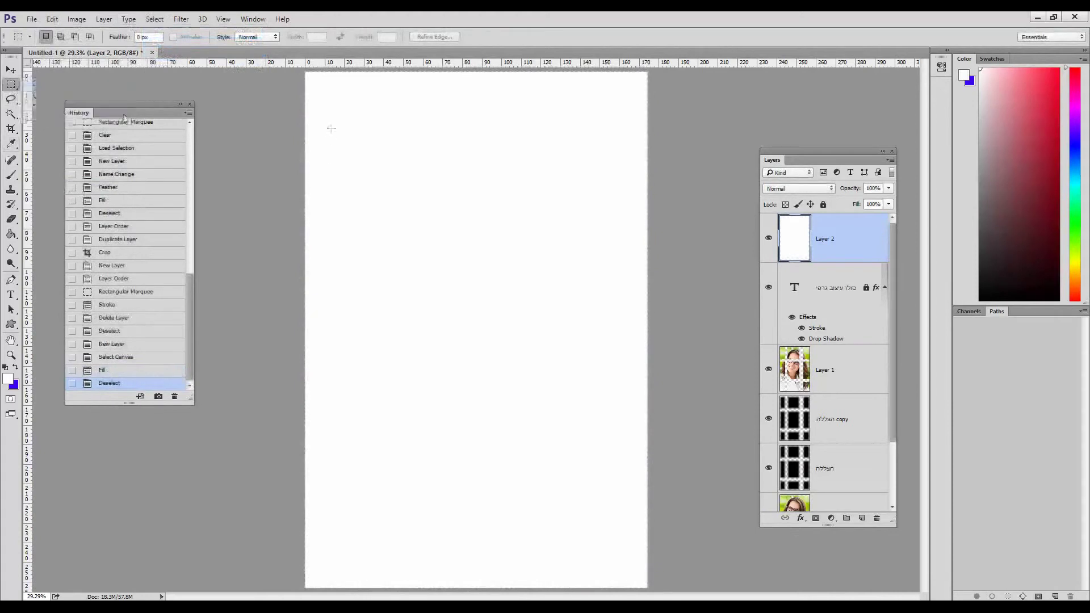
drag(330, 93, 626, 571)
right_click(475, 172)
click(507, 201)
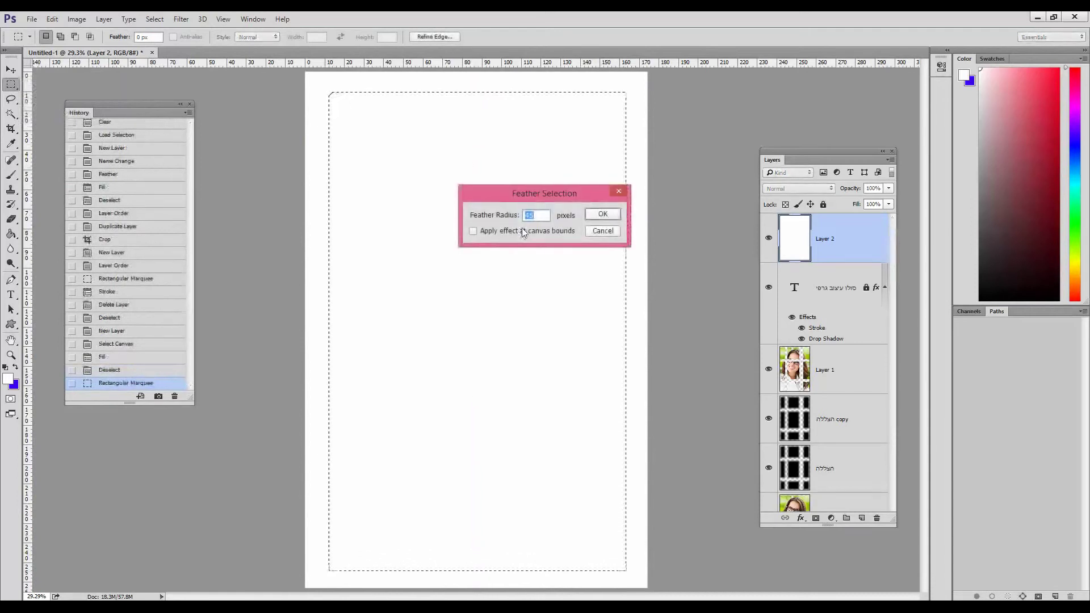
text(100)
key(Return)
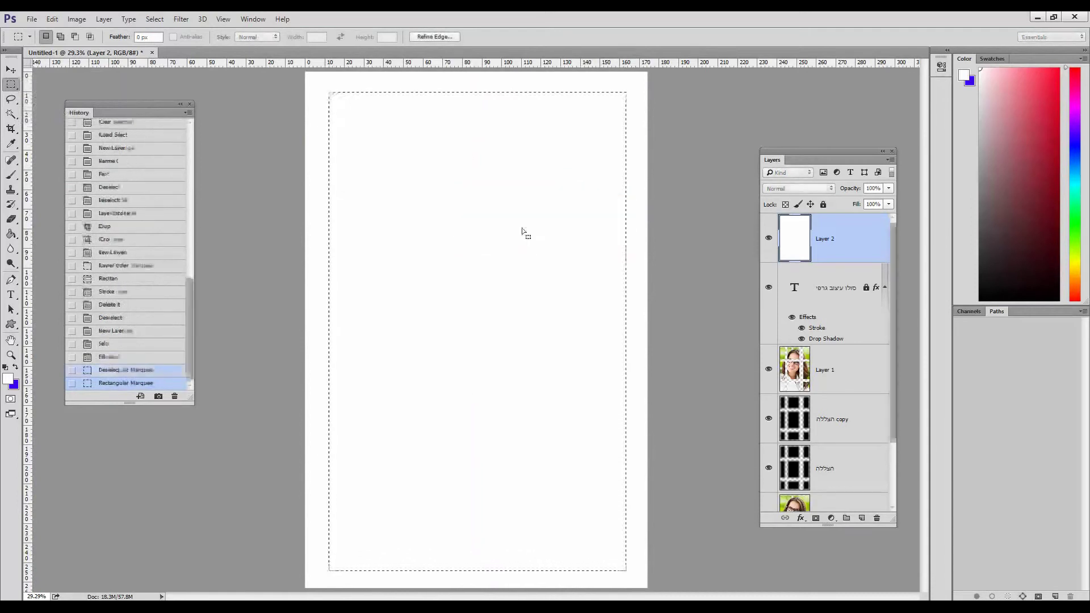
key(Delete)
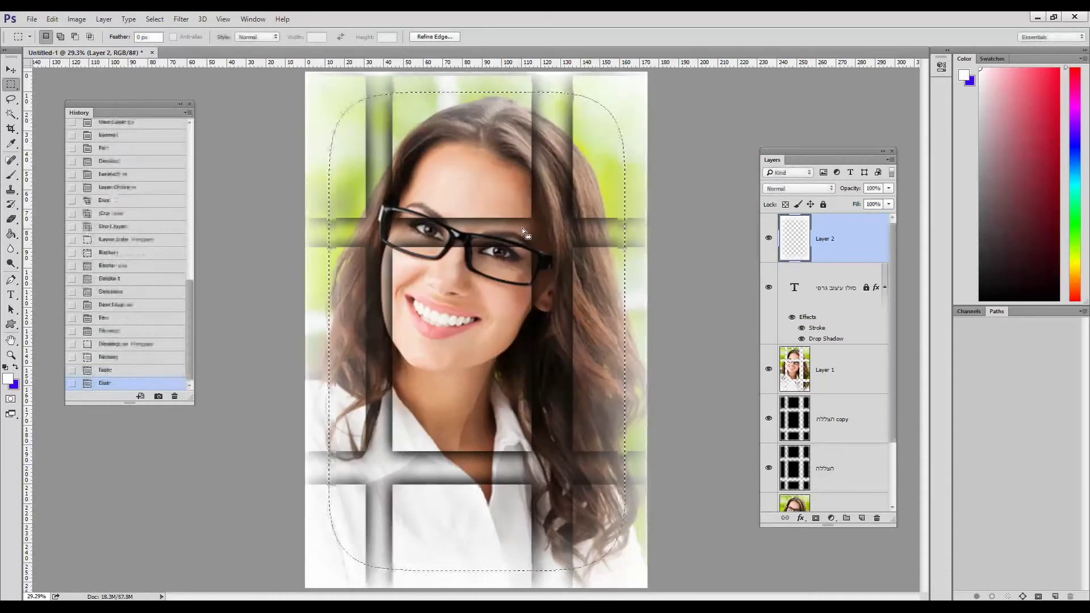
key(Delete)
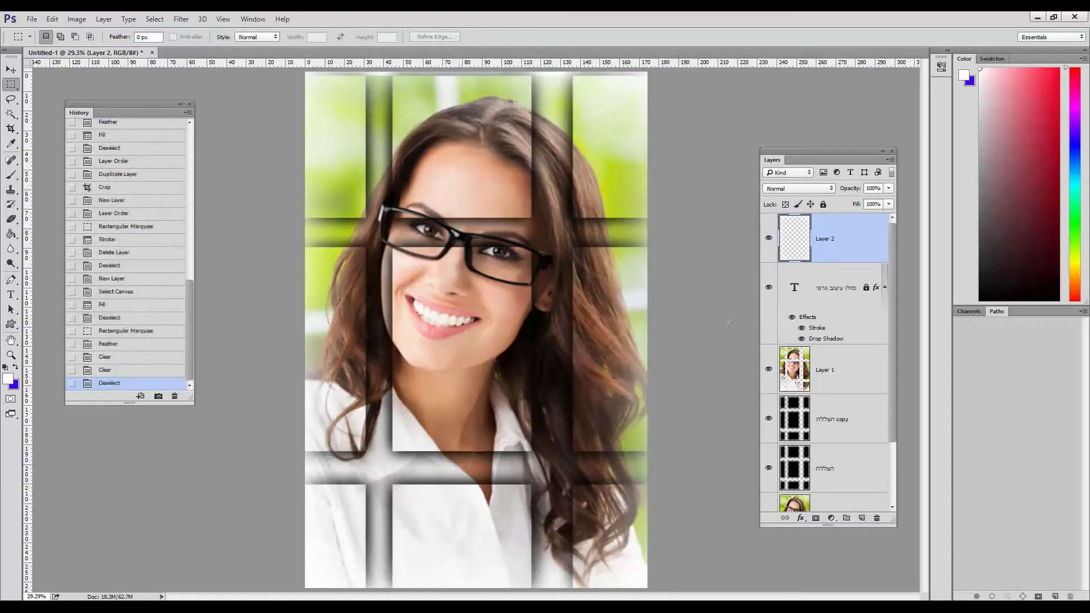
Step: Revert the document to the history state just before the shadow layer was duplicated and the canvas was cropped
click(116, 292)
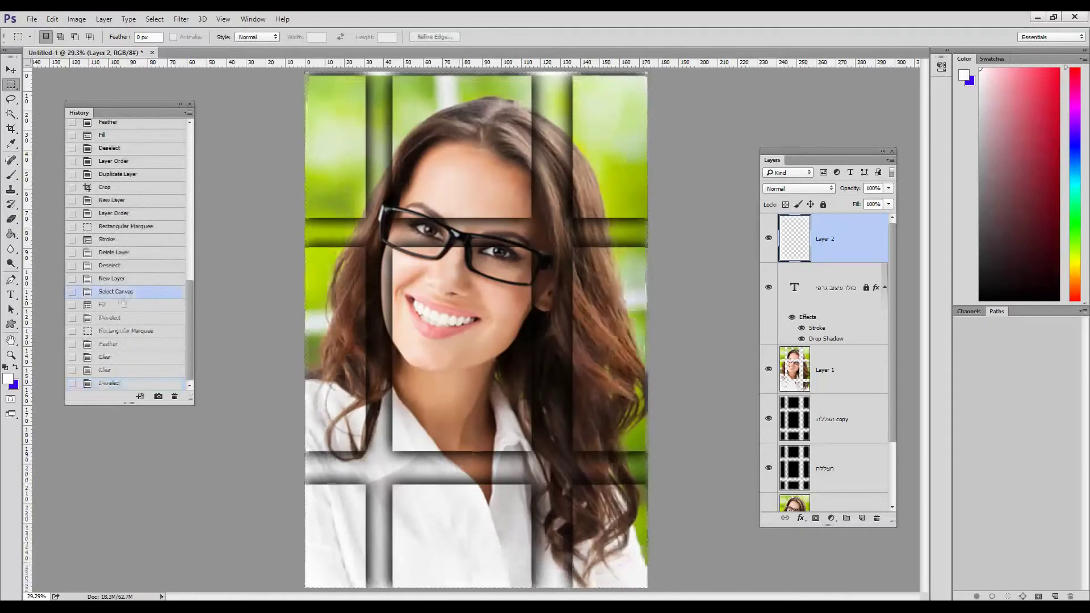
click(114, 252)
click(108, 239)
click(144, 191)
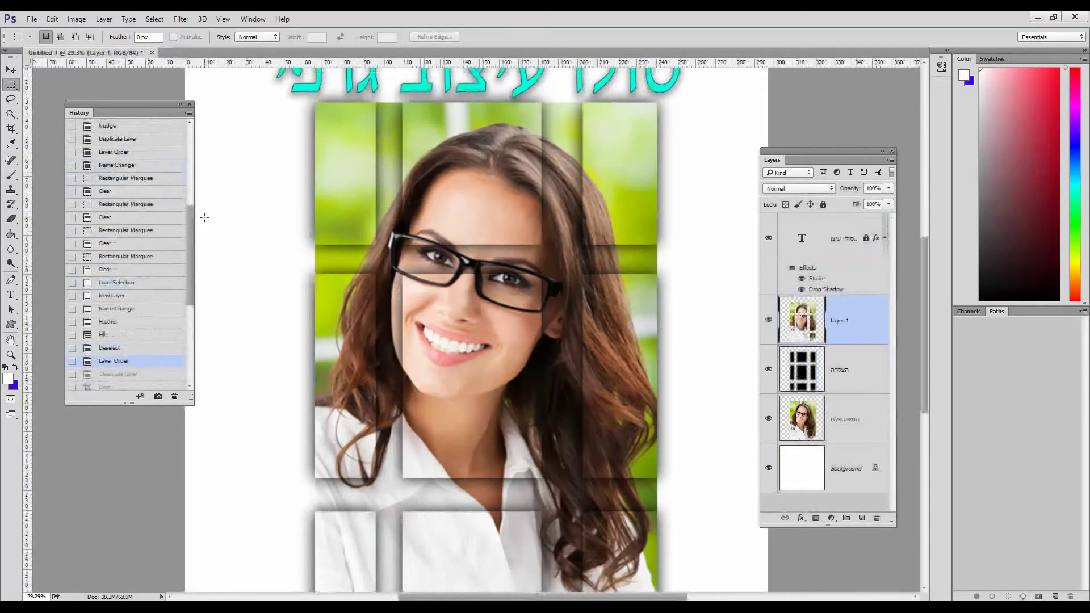
key(ctrl+0)
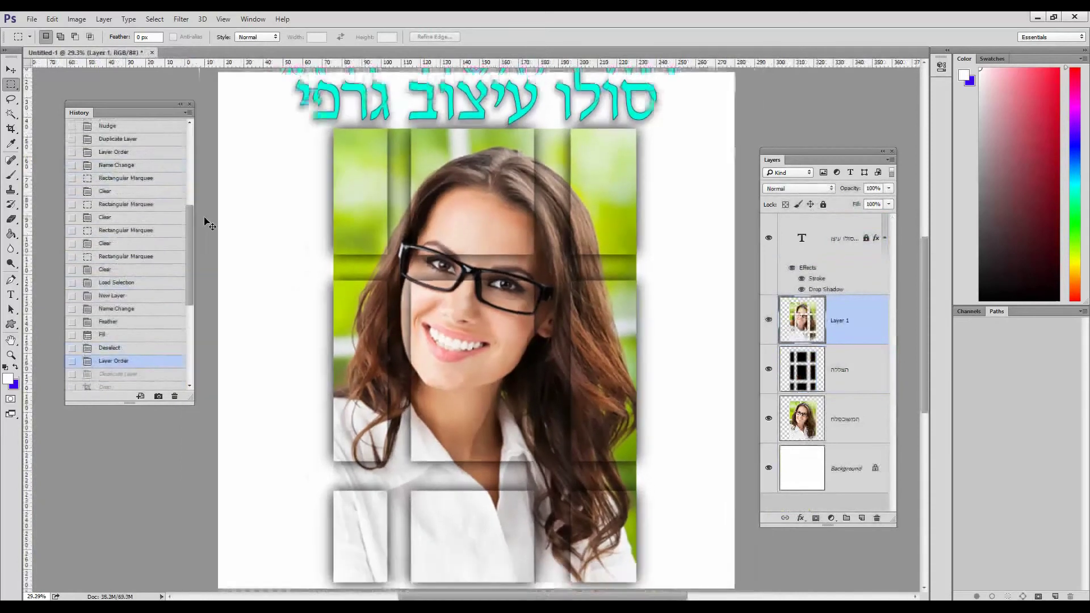
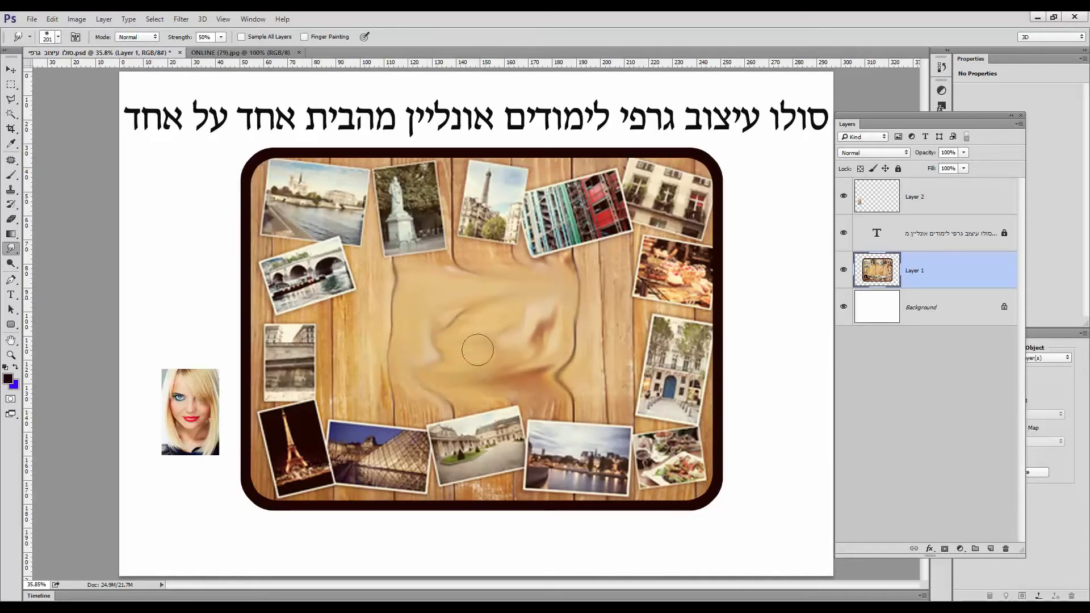
Step: Smudge the wood texture in the middle of the photo collage on Layer 1 and hide Layer 2
mouse_move(478, 350)
mouse_down()
mouse_move(447, 324)
mouse_move(446, 306)
mouse_move(448, 349)
mouse_move(467, 372)
mouse_move(497, 375)
mouse_move(554, 311)
mouse_move(568, 375)
mouse_up()
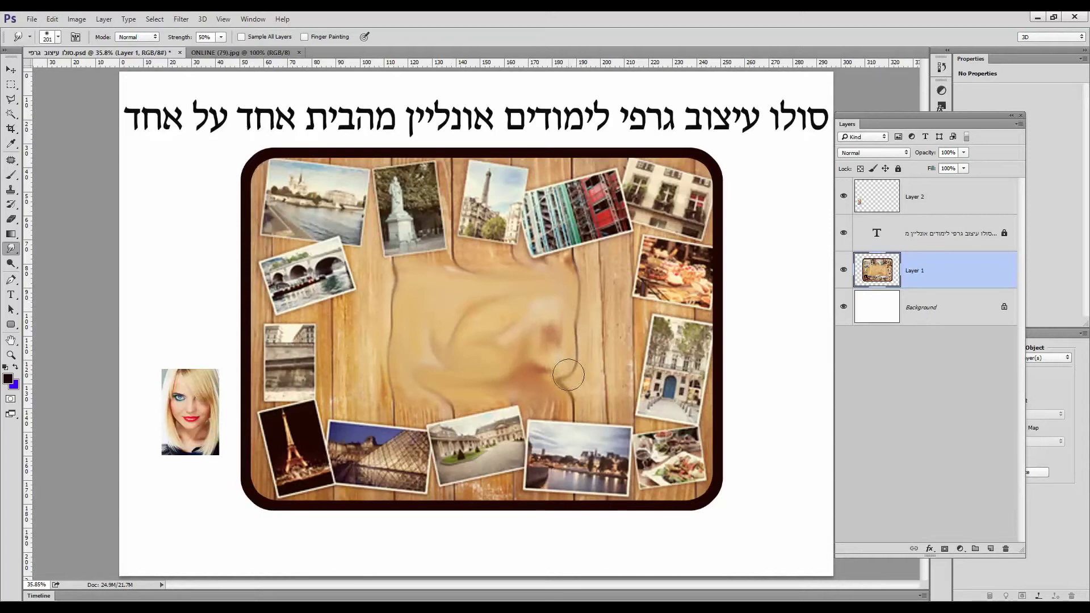
click(844, 197)
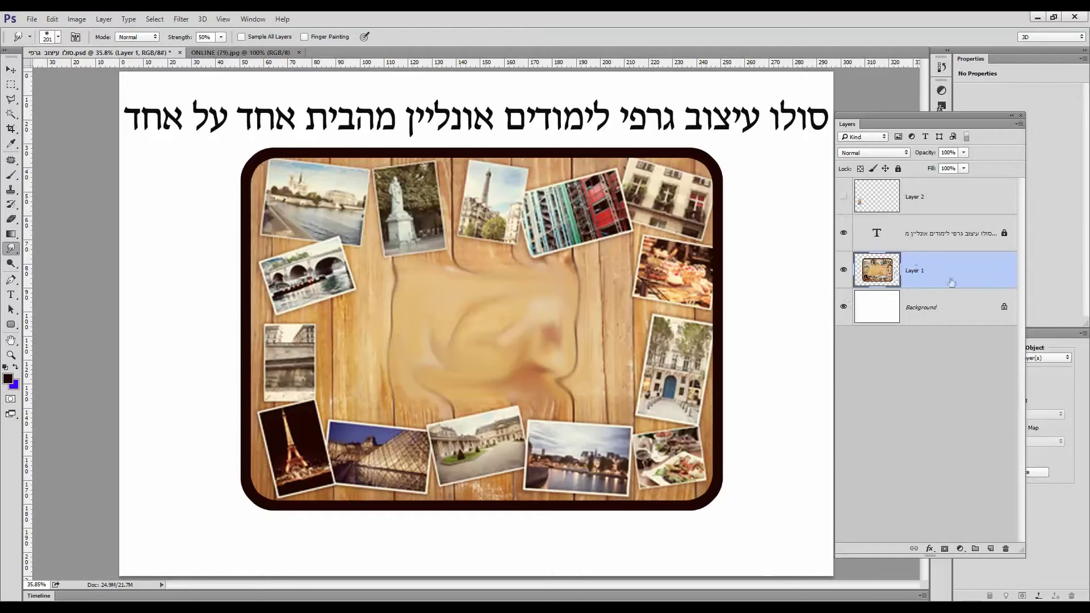
click(844, 272)
click(844, 271)
click(844, 272)
click(844, 272)
Step: Clear everything on Layer 1 outside a rectangular marquee over the smudged centre, leaving only that patch, and deselect
click(11, 86)
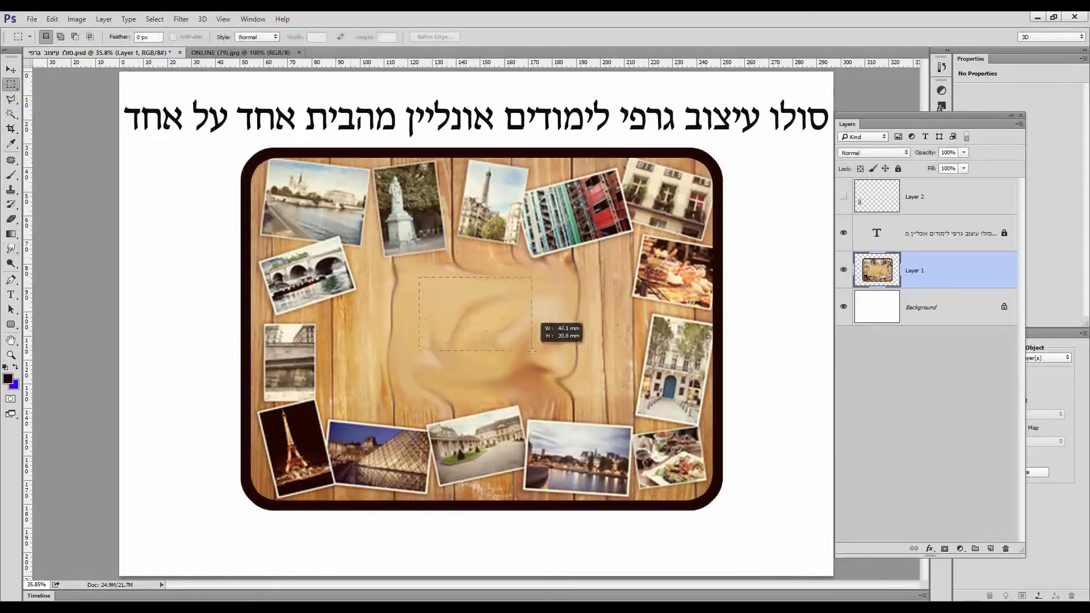
drag(541, 364, 555, 382)
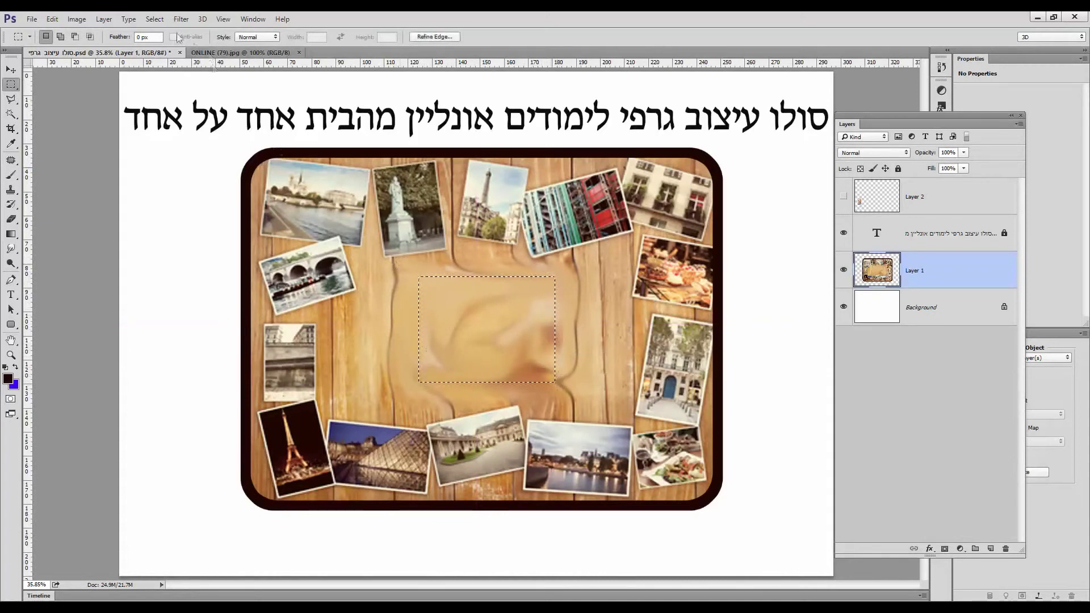
click(155, 20)
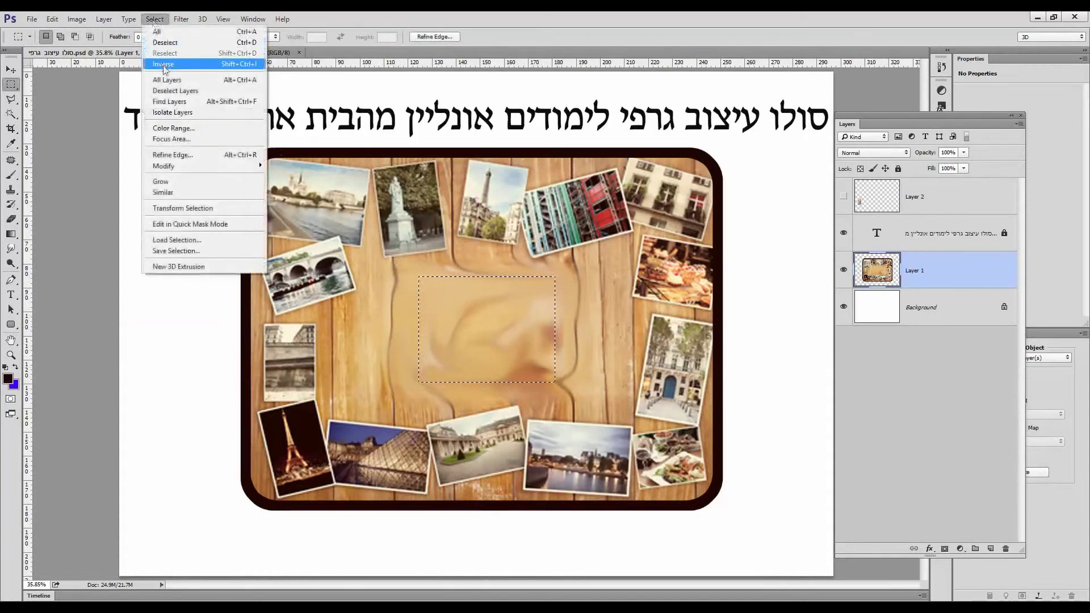
click(165, 65)
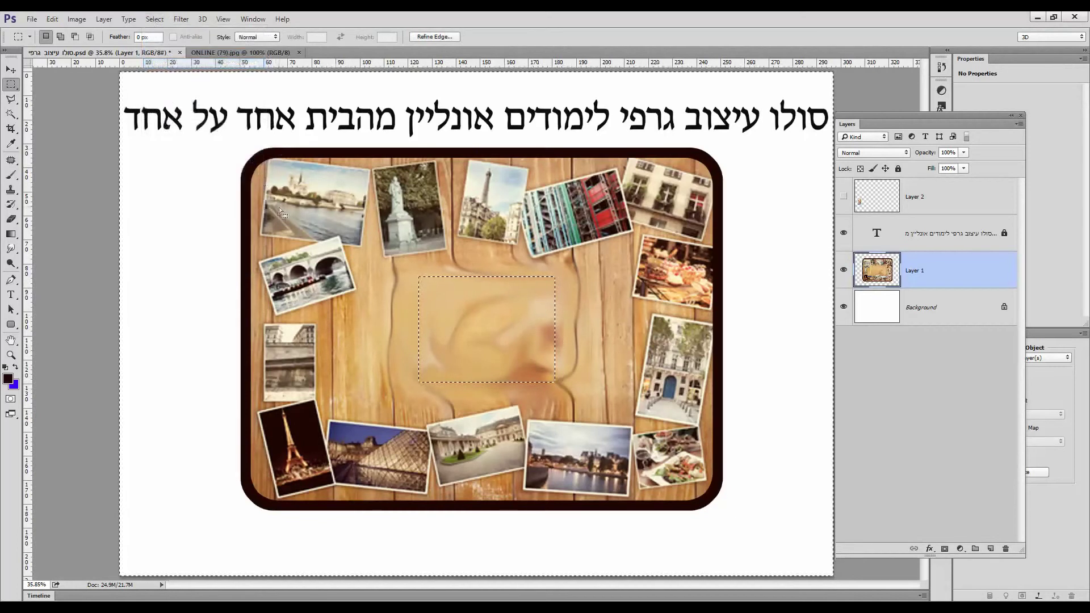
key(Delete)
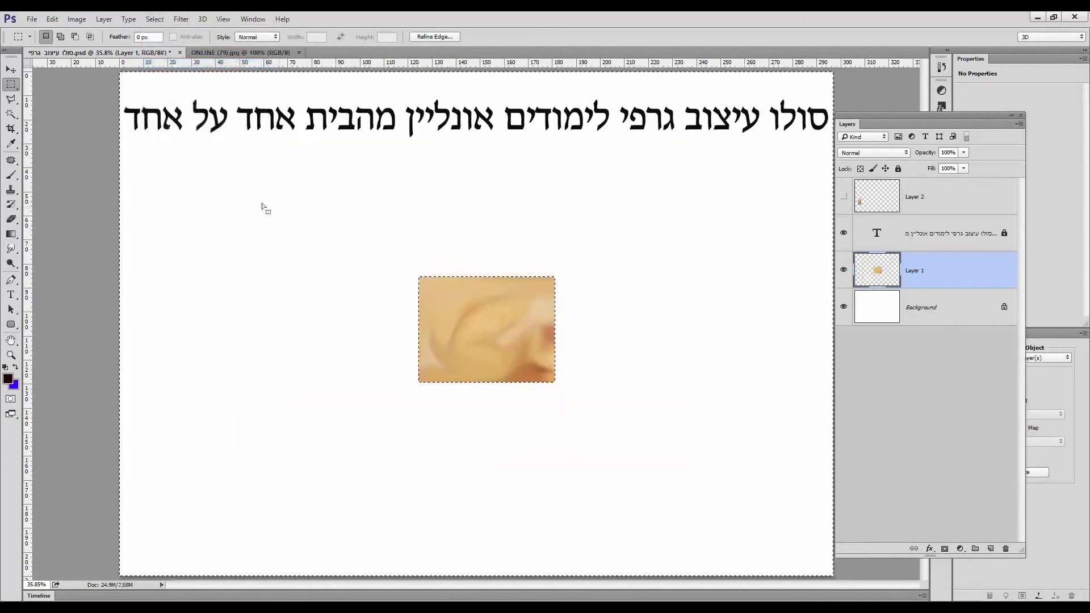
click(154, 20)
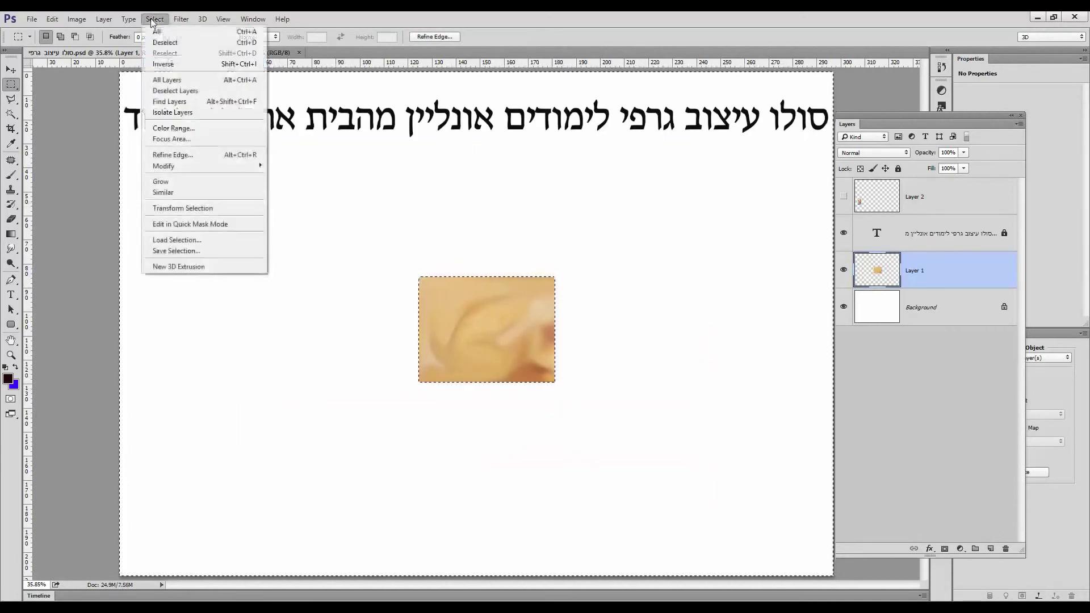
click(156, 43)
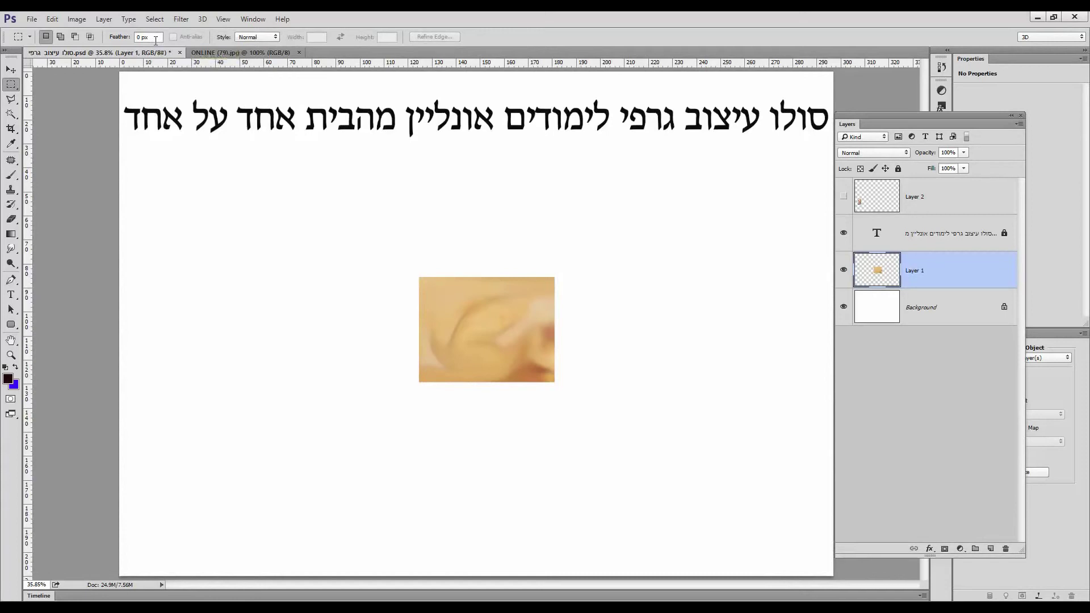
click(11, 70)
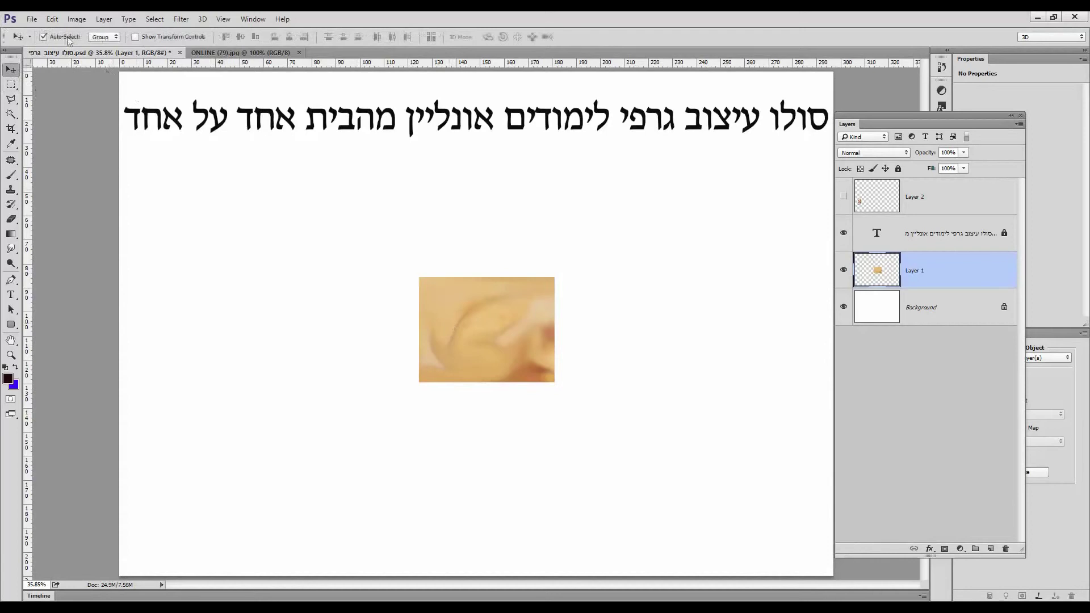
Step: Stretch the smudged patch on Layer 1 with Free Transform until it covers the entire canvas
click(53, 19)
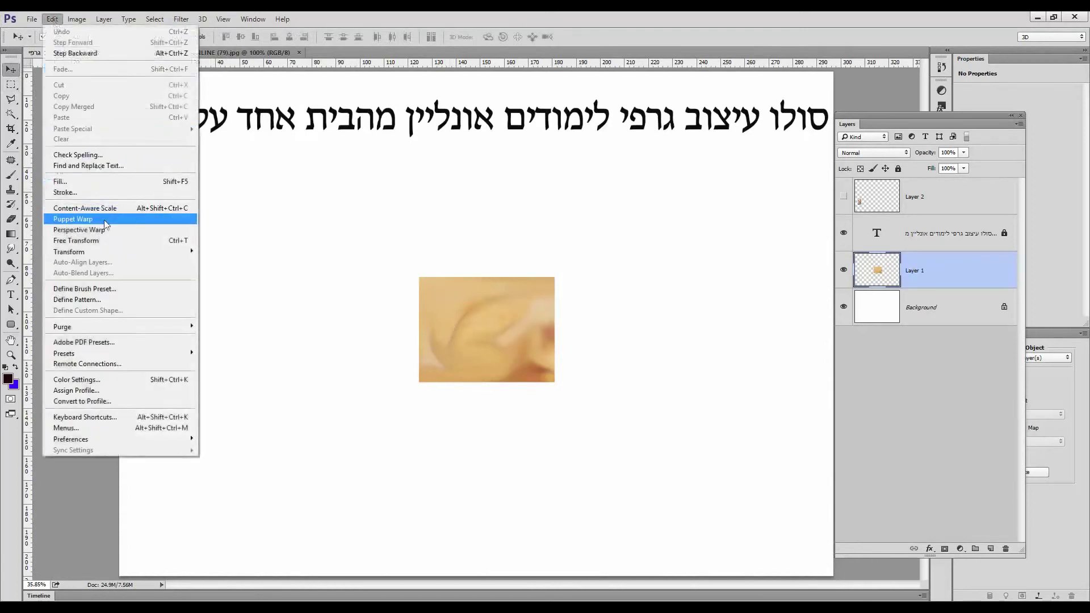
click(112, 245)
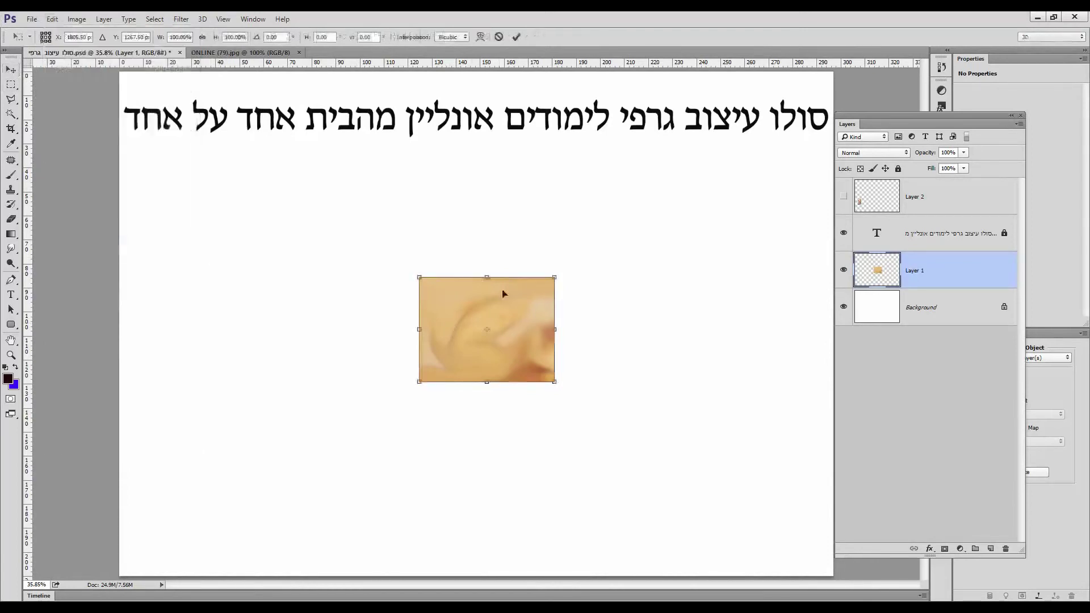
drag(552, 277, 832, 71)
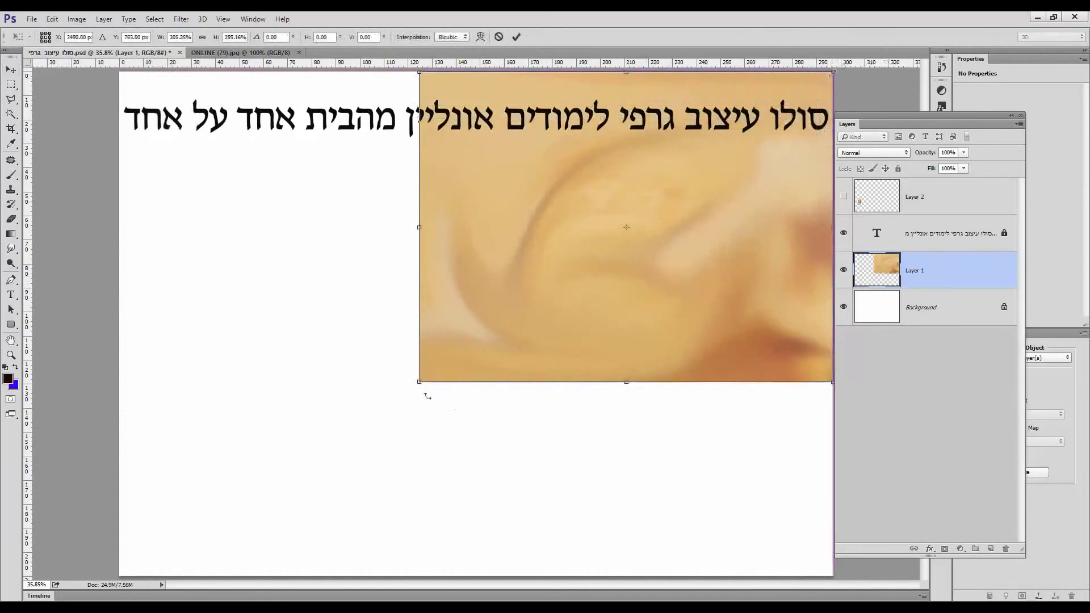
drag(420, 384, 119, 576)
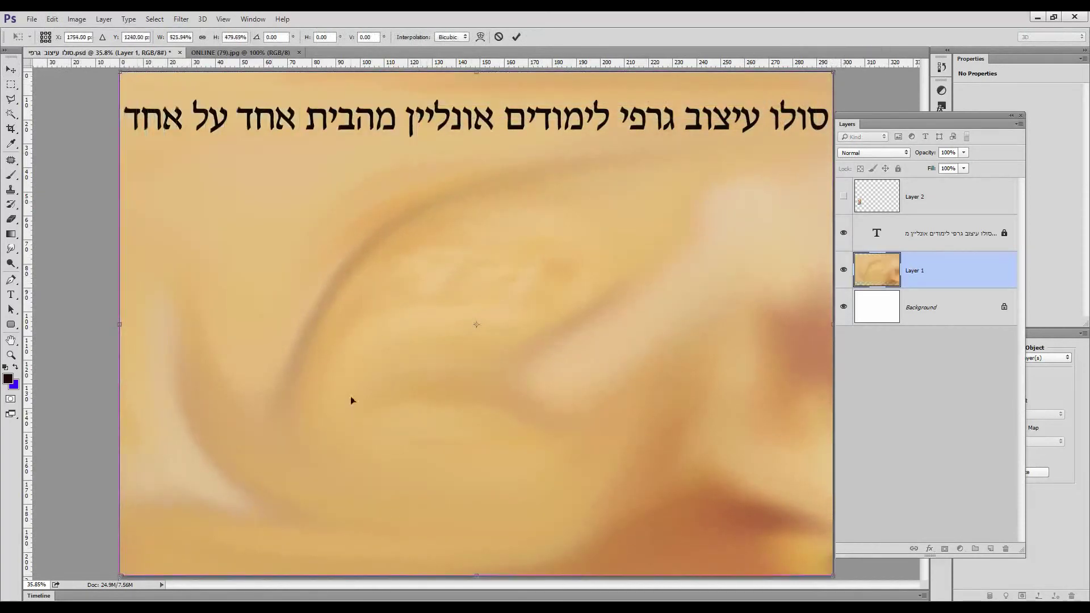
key(Return)
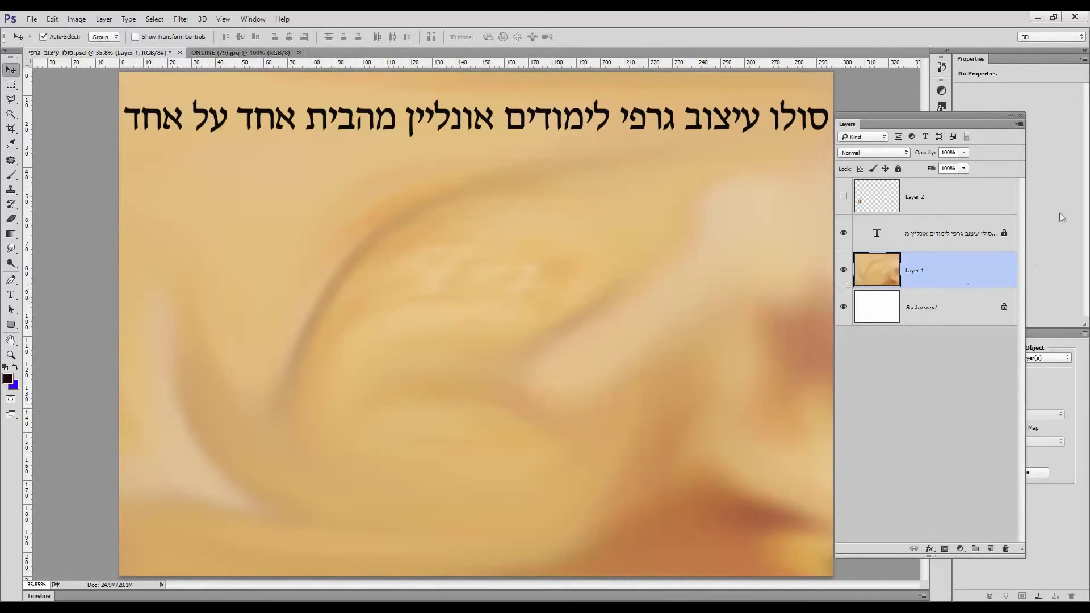
click(964, 152)
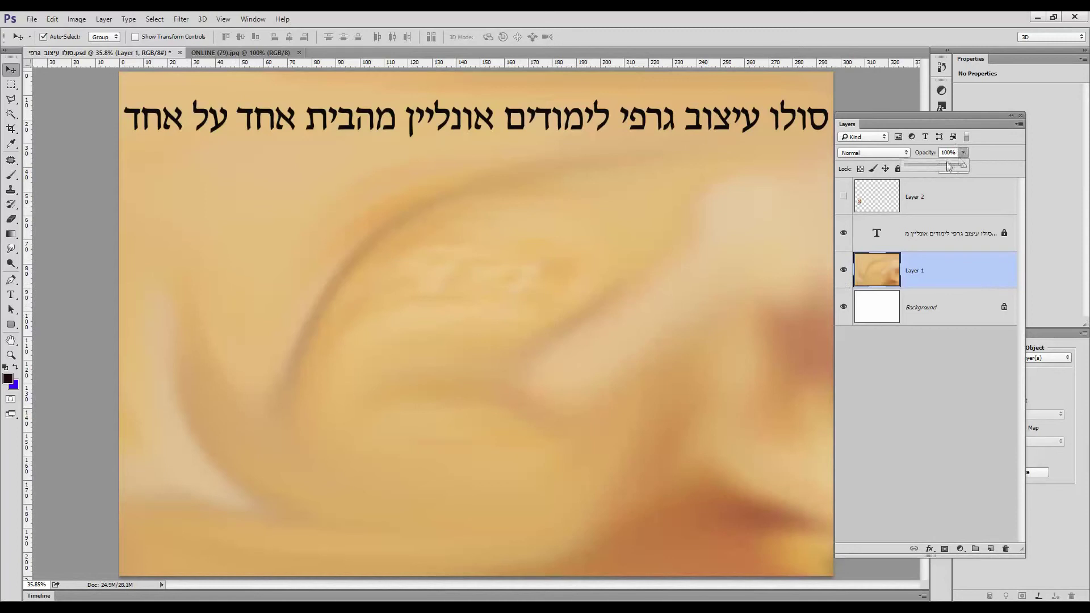
mouse_move(947, 168)
mouse_down()
mouse_move(921, 169)
mouse_move(969, 167)
mouse_up()
click(844, 270)
click(844, 271)
Step: Duplicate Layer 1 and set the copy's blend mode to Overlay
drag(942, 268, 991, 548)
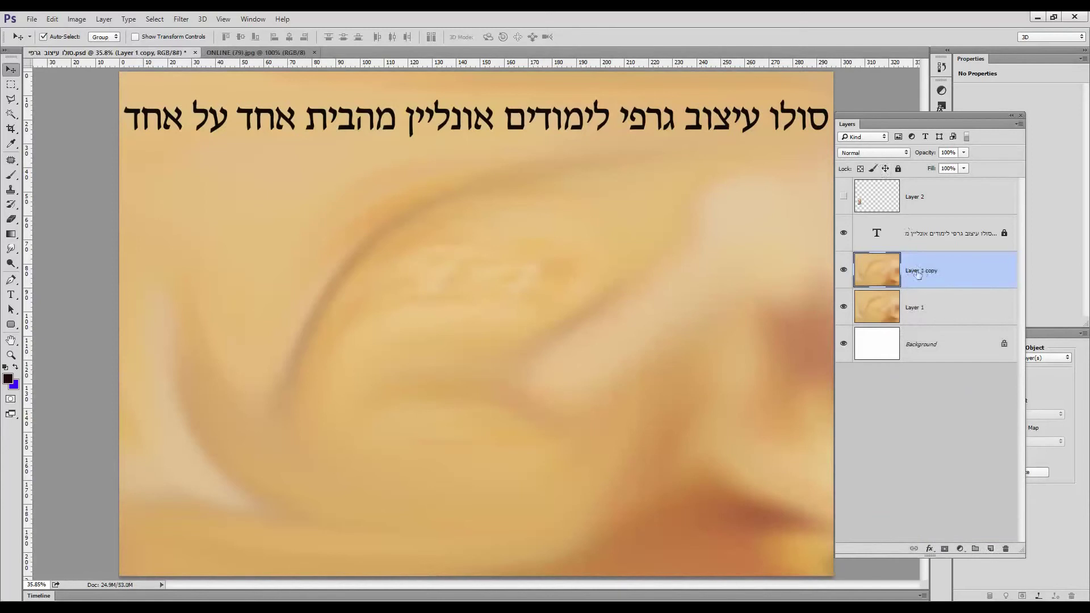
click(884, 154)
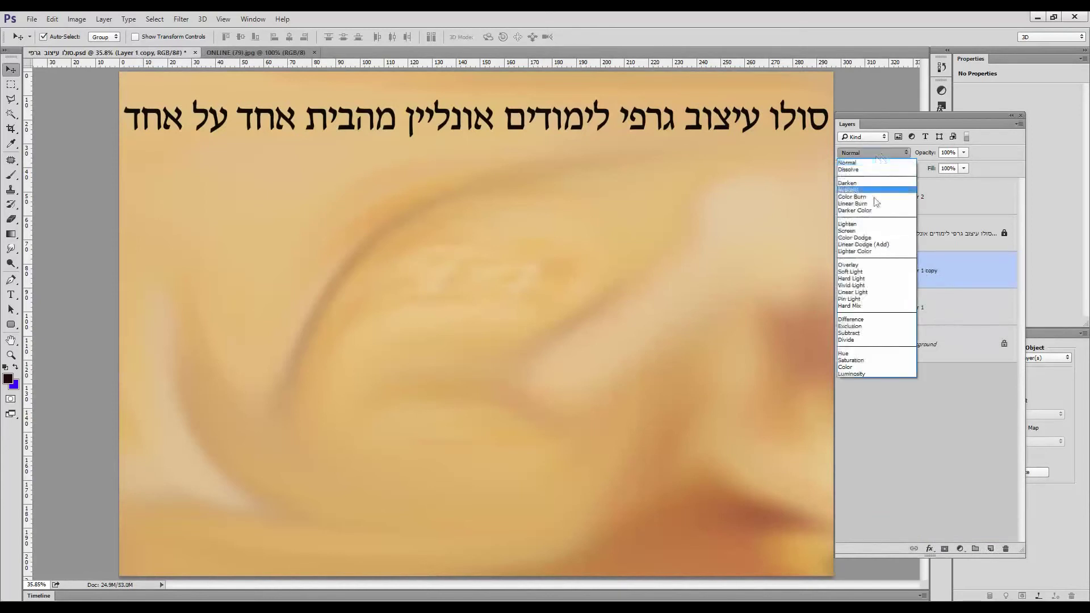
click(872, 265)
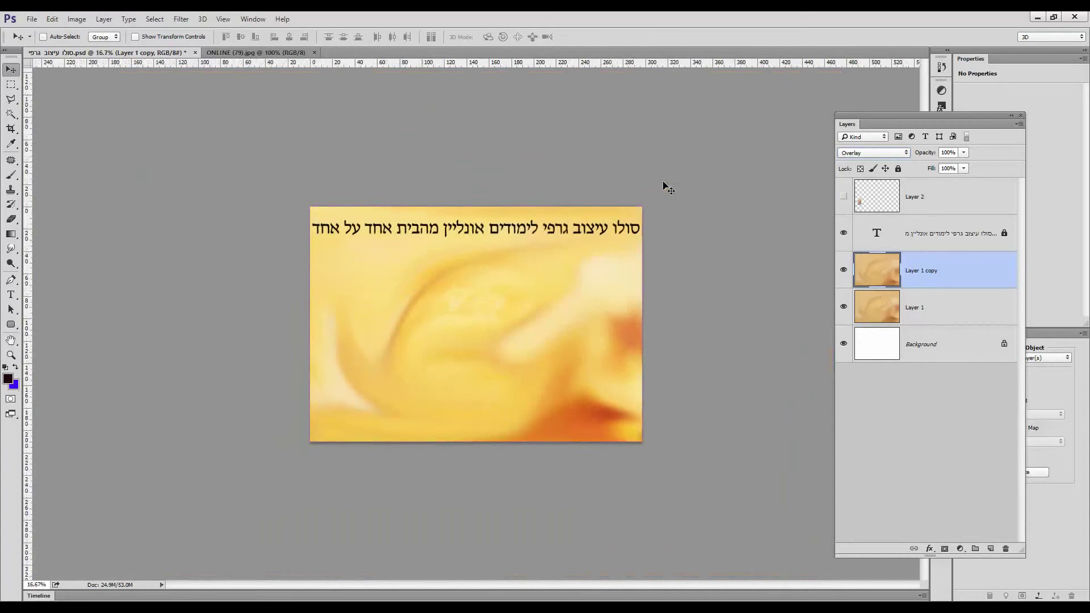
Step: Rotate Layer 1 copy by about -145° and enlarge it until it covers the whole canvas
key(ctrl+t)
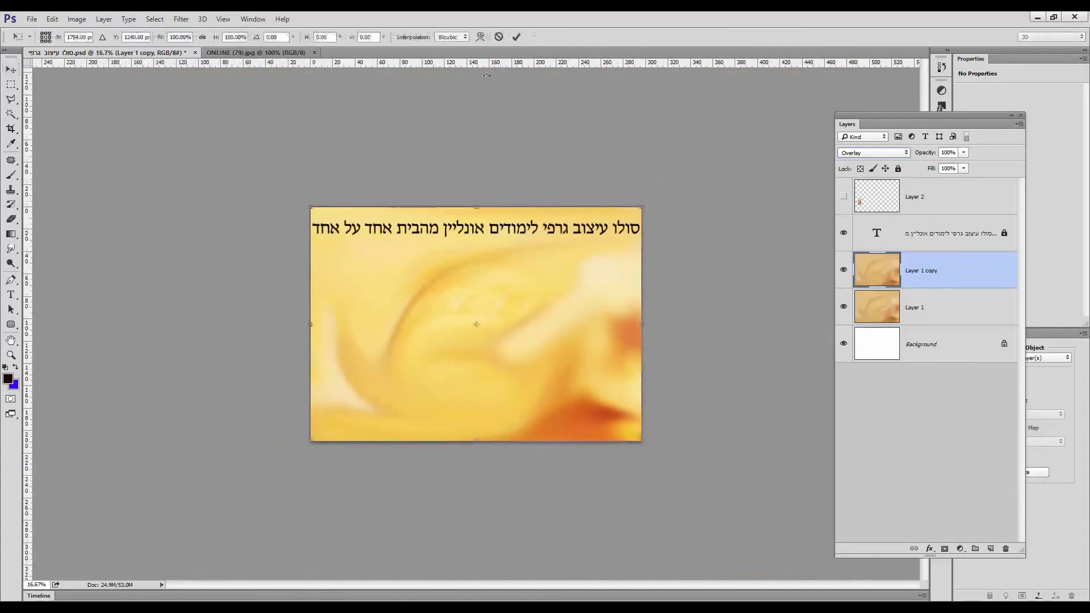
click(52, 18)
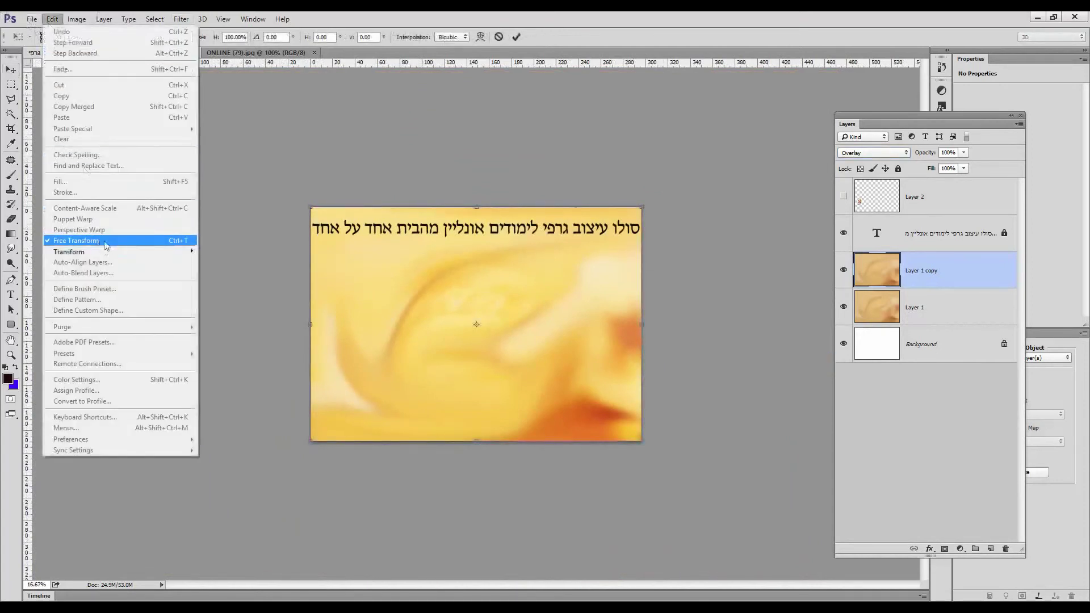
click(656, 199)
drag(650, 193, 207, 325)
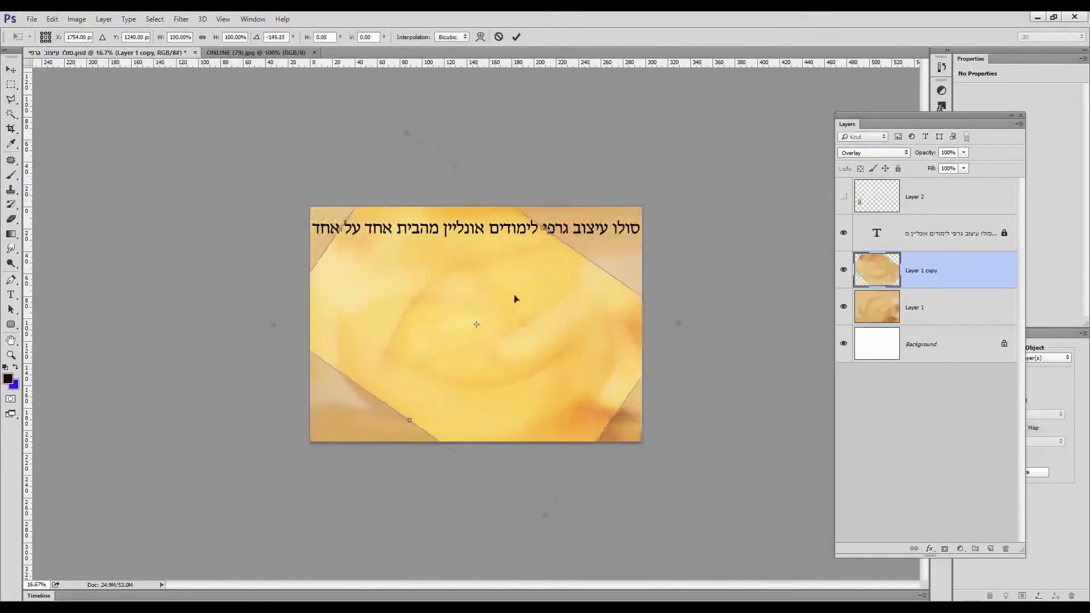
drag(545, 227, 646, 145)
drag(409, 417, 305, 481)
drag(332, 241, 283, 209)
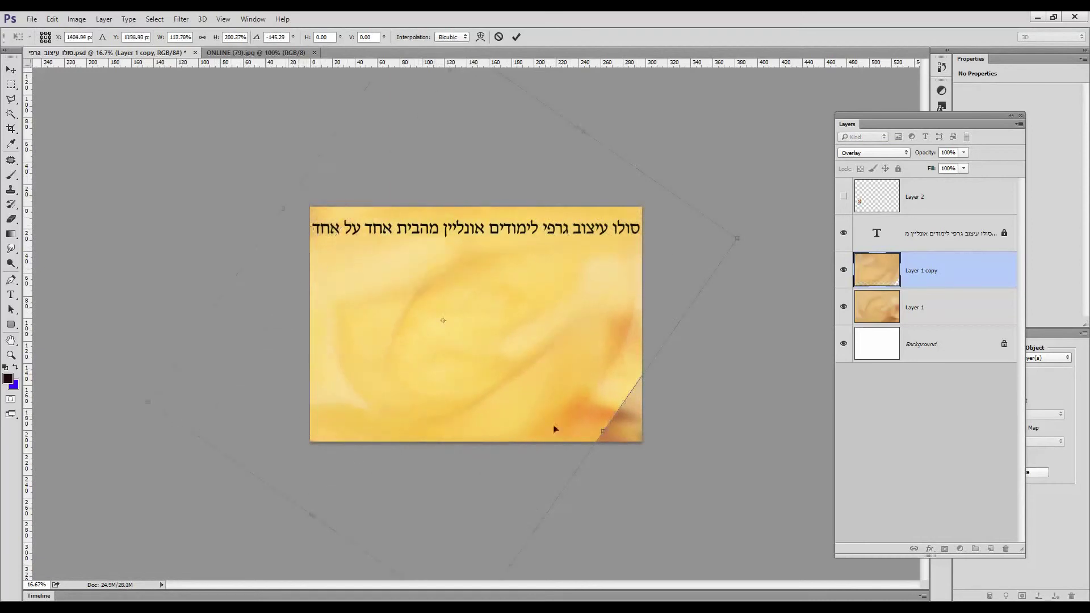
drag(602, 430, 652, 463)
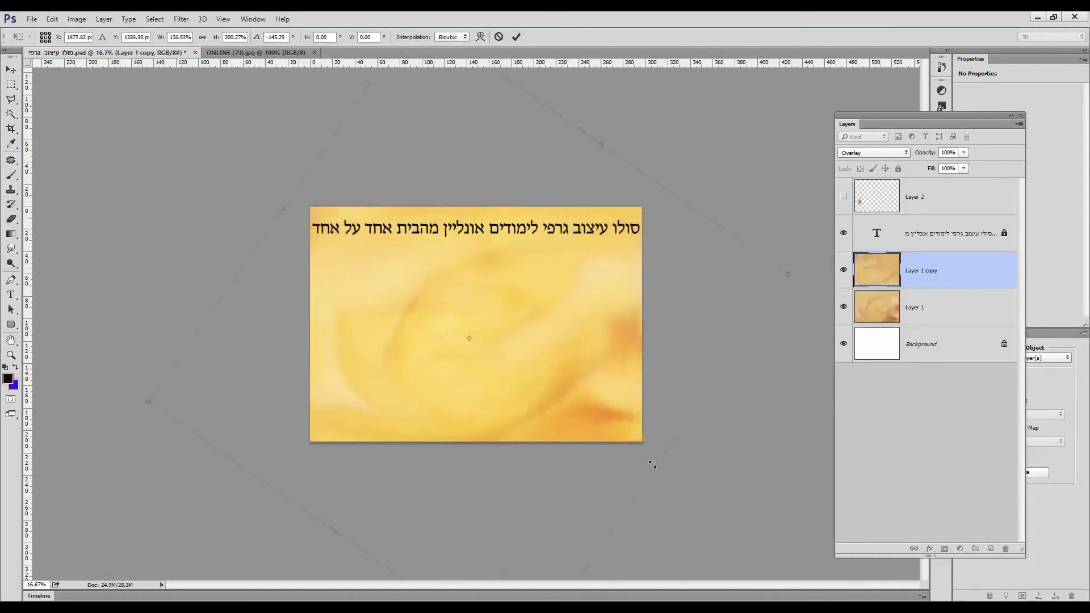
key(Return)
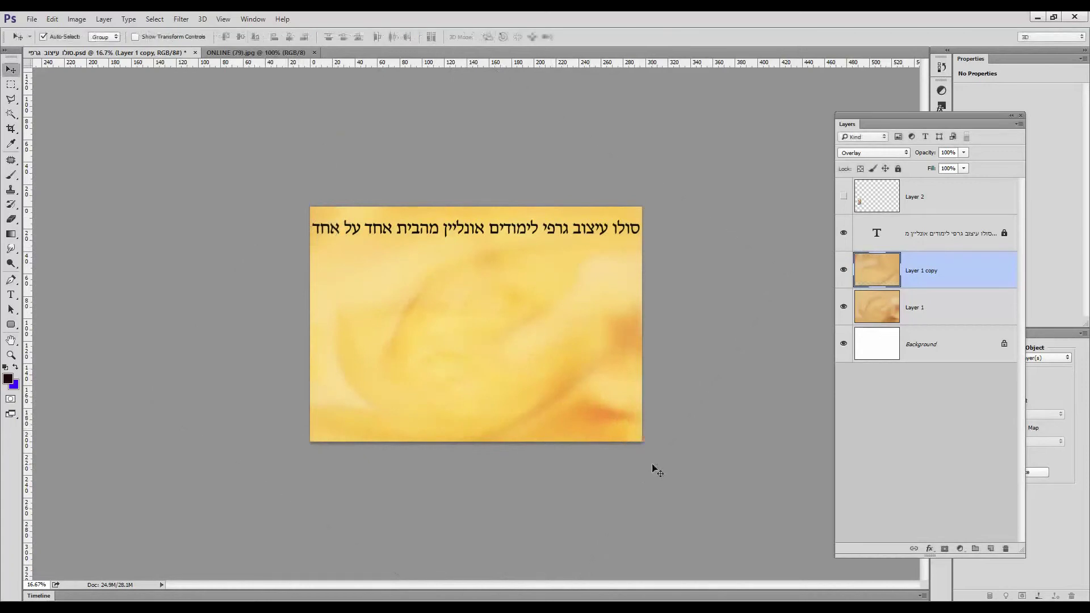
Step: Add a new layer above Layer 1 copy and select a rectangle slightly inset from the canvas edges, feathered by 150 pixels
key(ctrl+0)
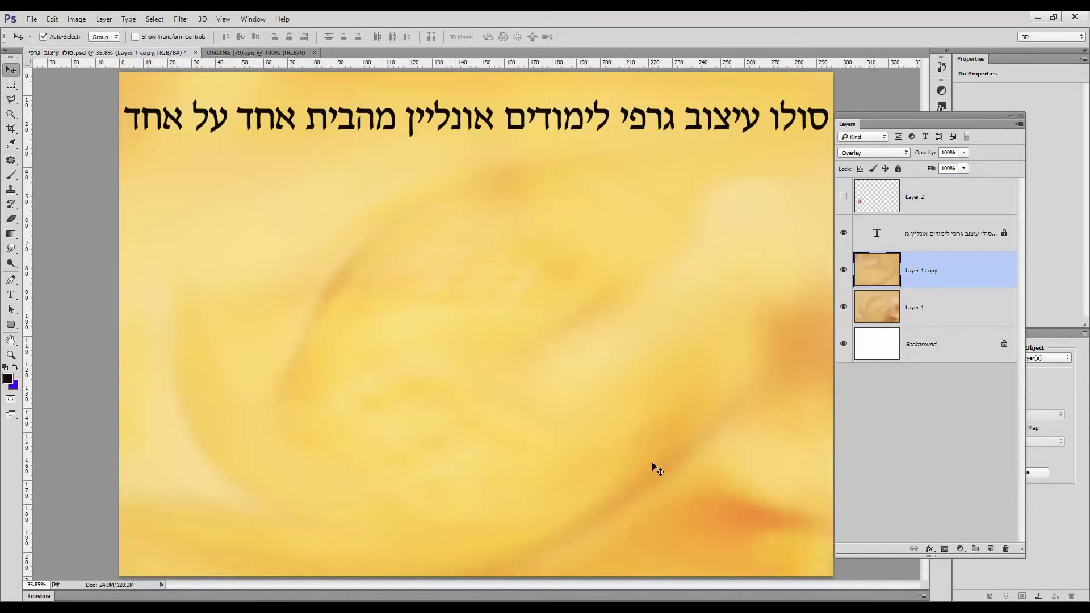
click(991, 549)
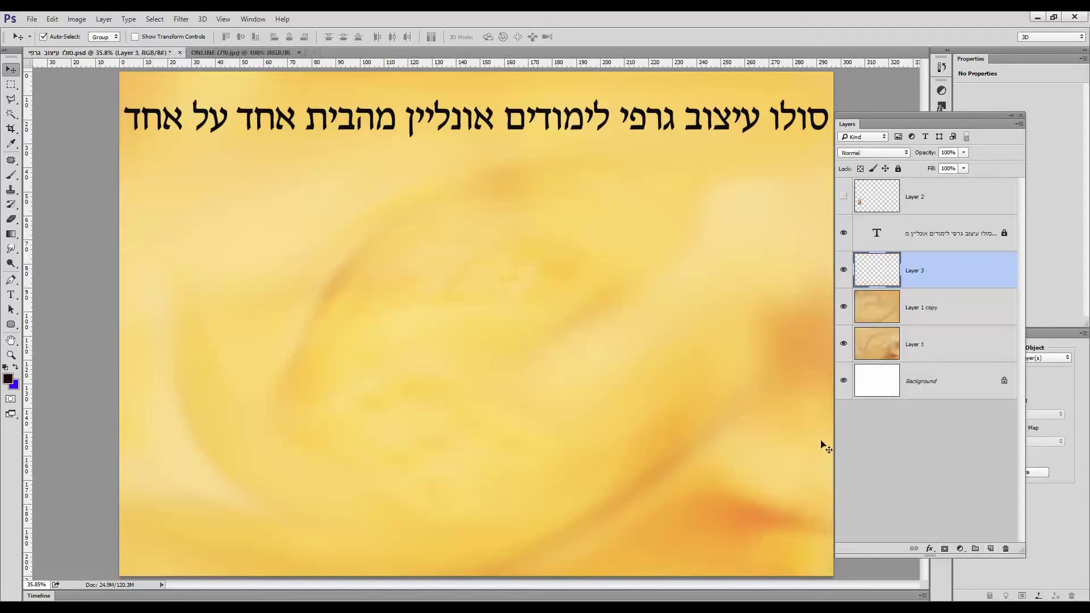
click(10, 85)
drag(132, 99, 811, 557)
right_click(625, 311)
click(649, 341)
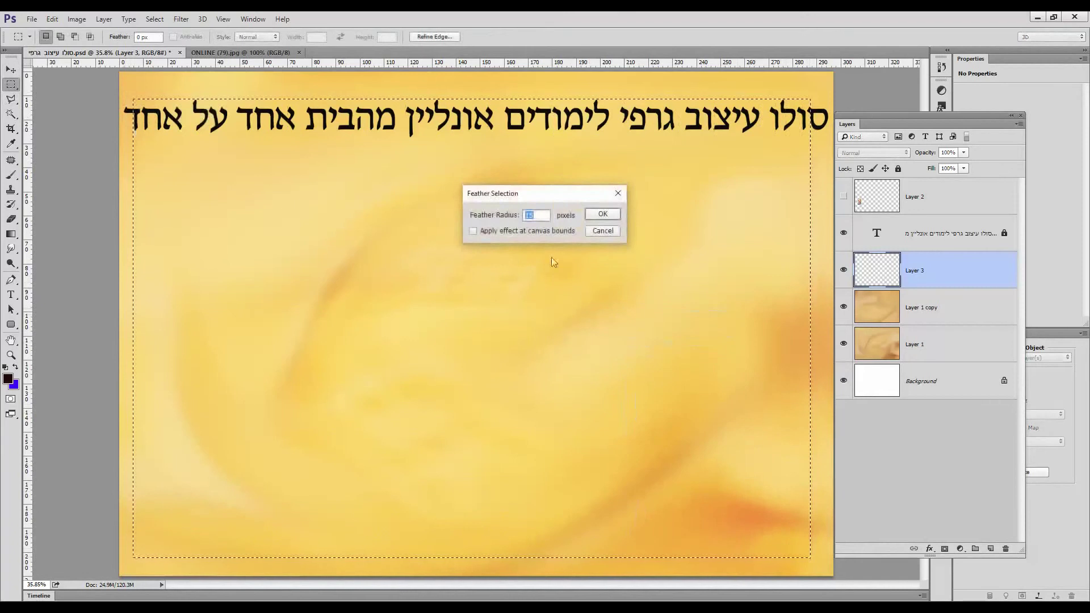
text(150)
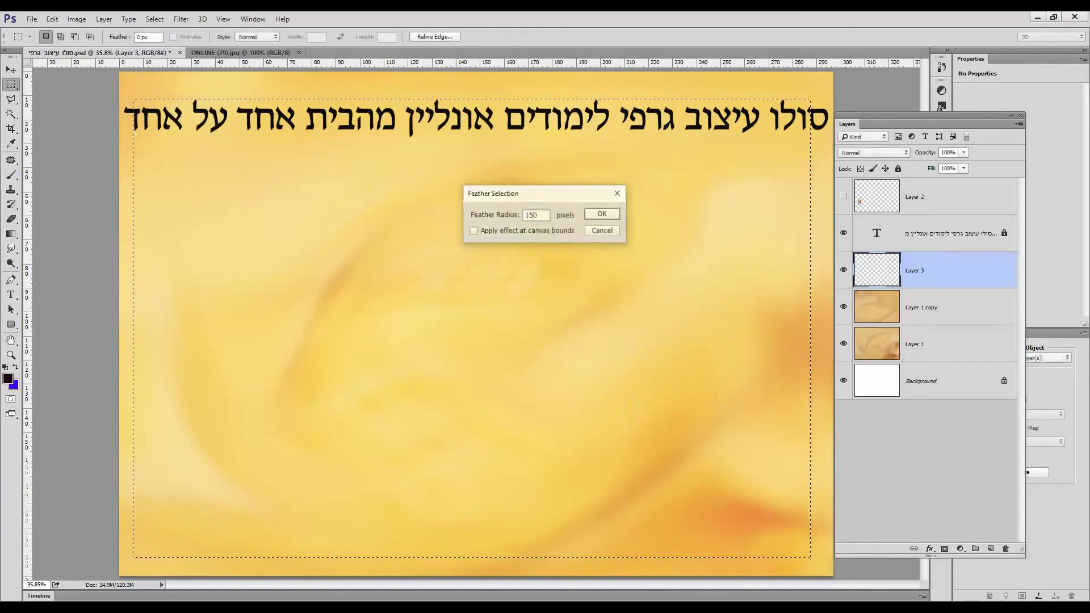
key(Return)
Step: Invert the feathered selection, fill it with white at 100% opacity in Normal mode on Layer 3, and deselect
click(153, 21)
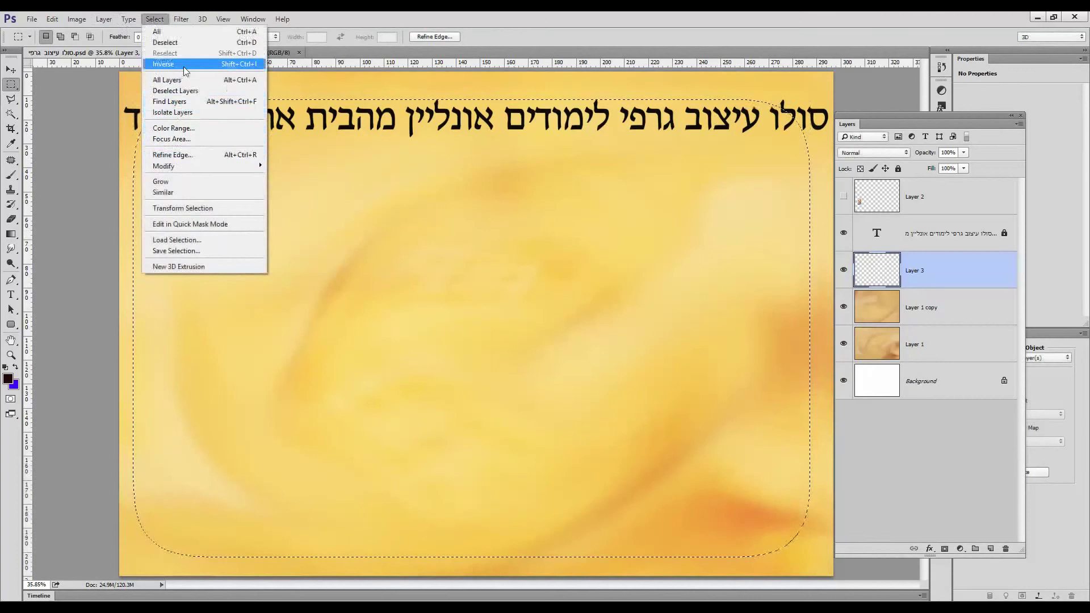
click(184, 68)
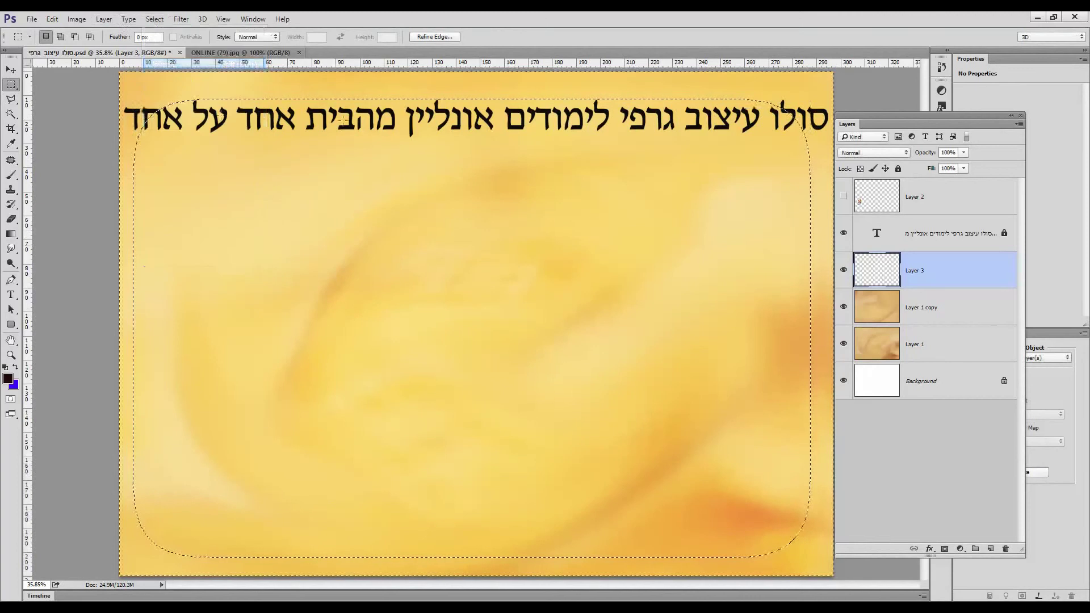
right_click(193, 91)
click(206, 230)
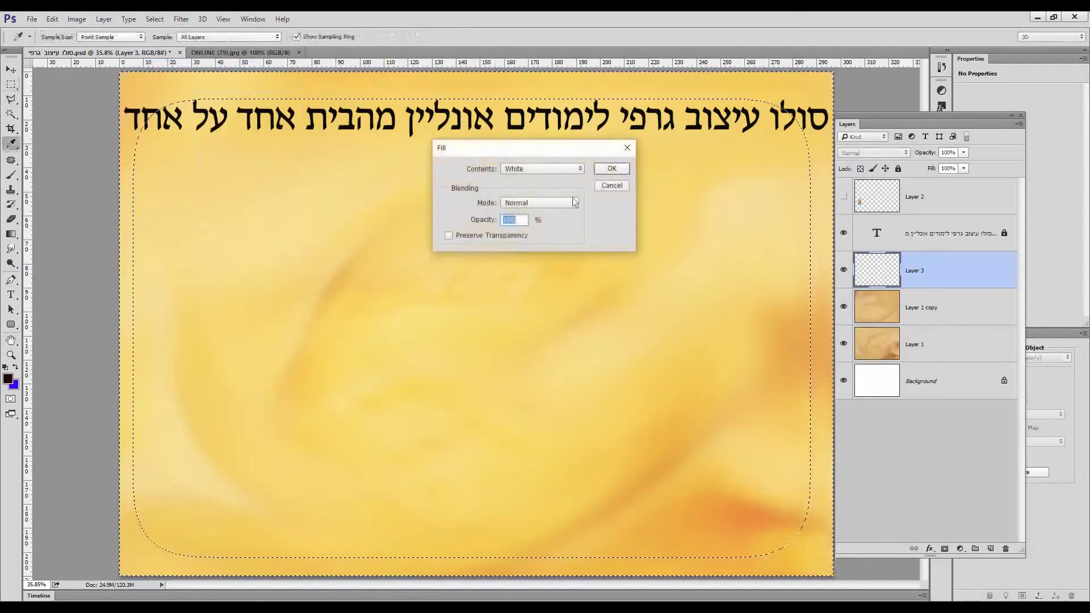
click(611, 168)
key(m)
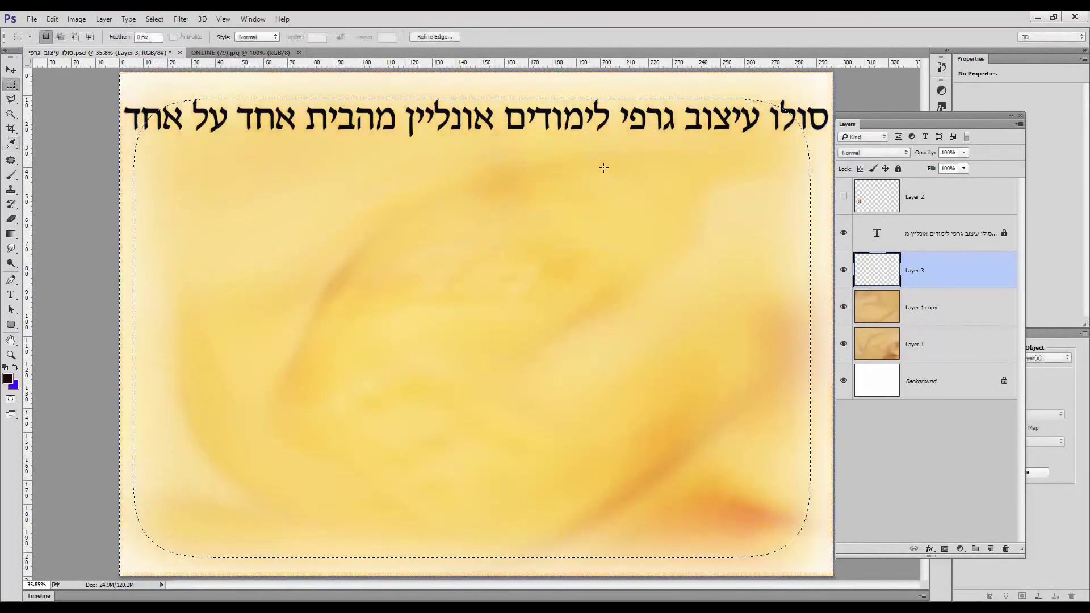
key(ctrl+d)
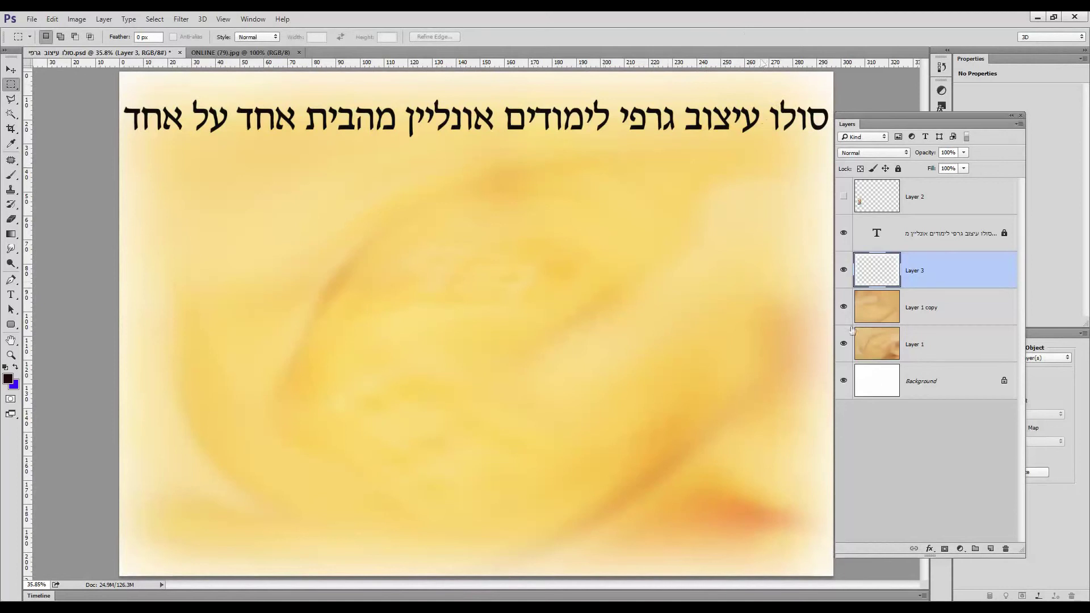
Step: Hide Layer 1 copy and Layer 1, and show the portrait on Layer 2
click(844, 307)
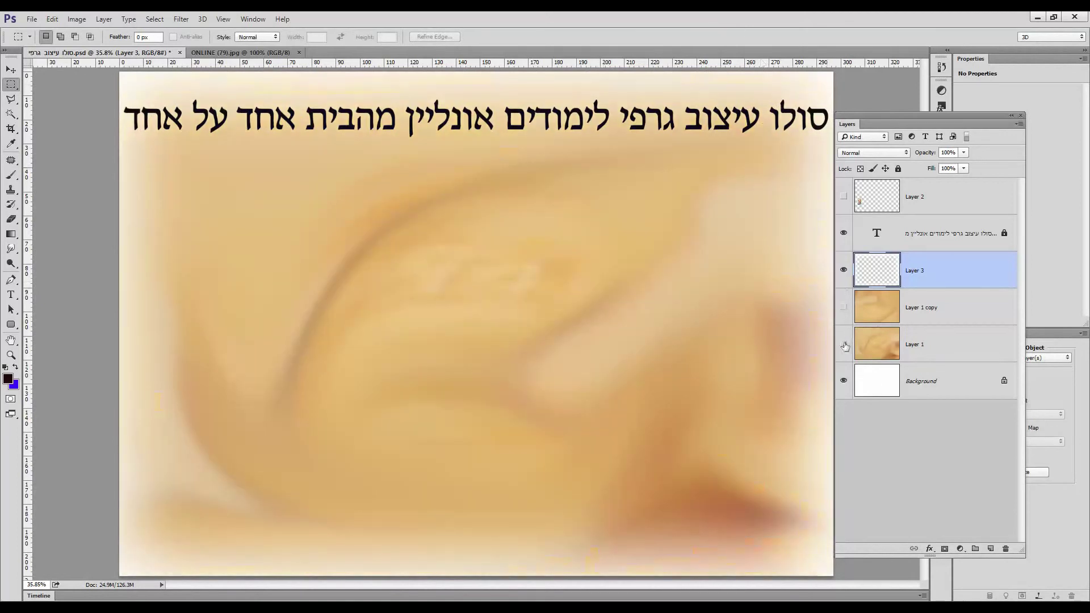
click(845, 345)
click(844, 197)
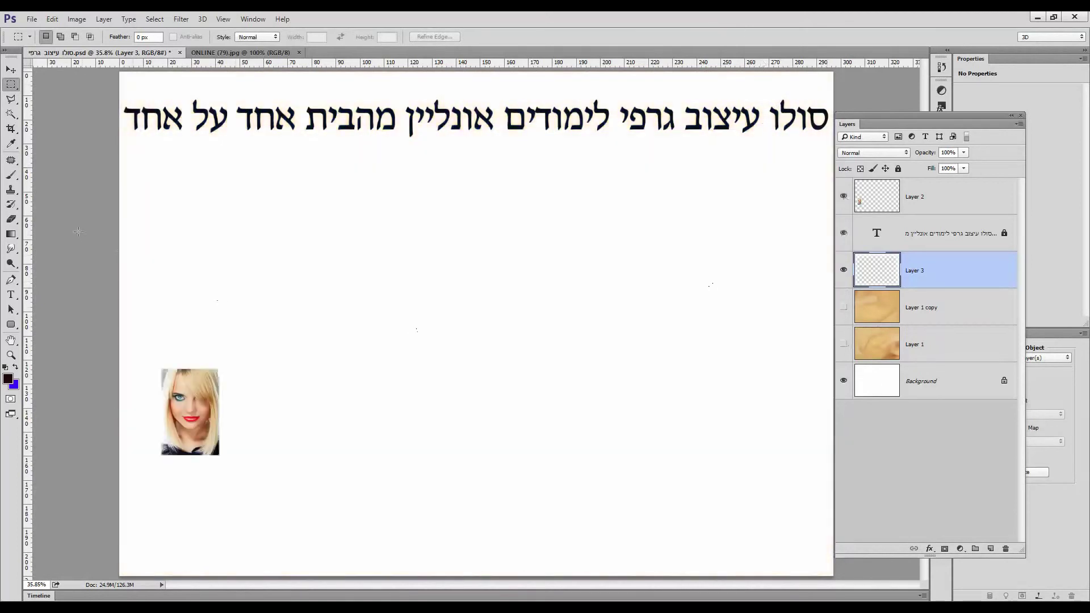
Step: Move the small portrait up towards the canvas centre and enlarge it to about 465% width and 396% height
click(12, 70)
drag(190, 412, 299, 286)
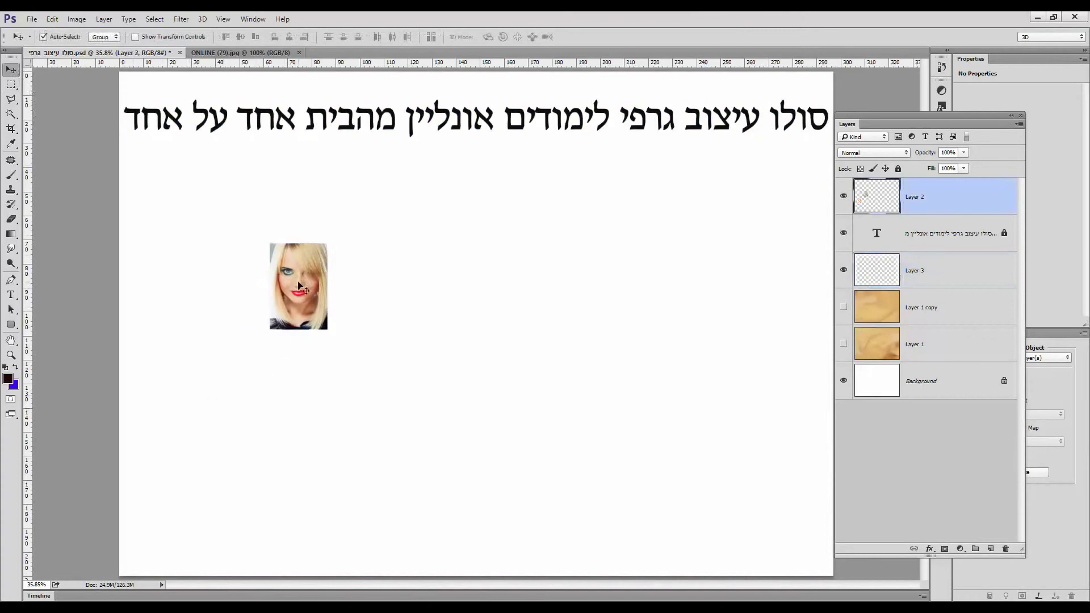
key(ctrl+t)
drag(327, 330, 493, 540)
drag(494, 241, 537, 198)
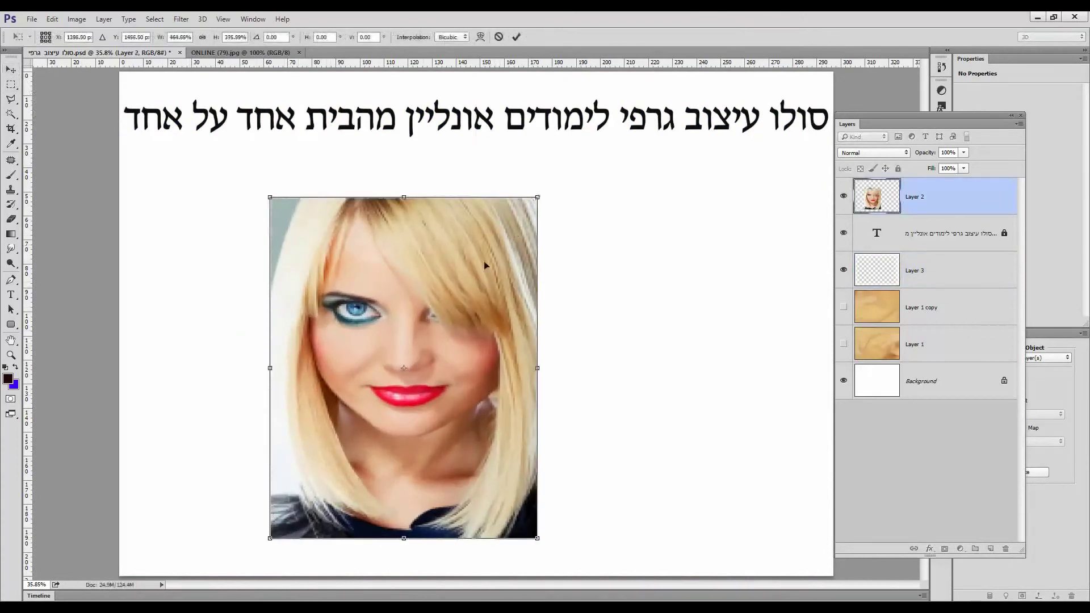
key(Return)
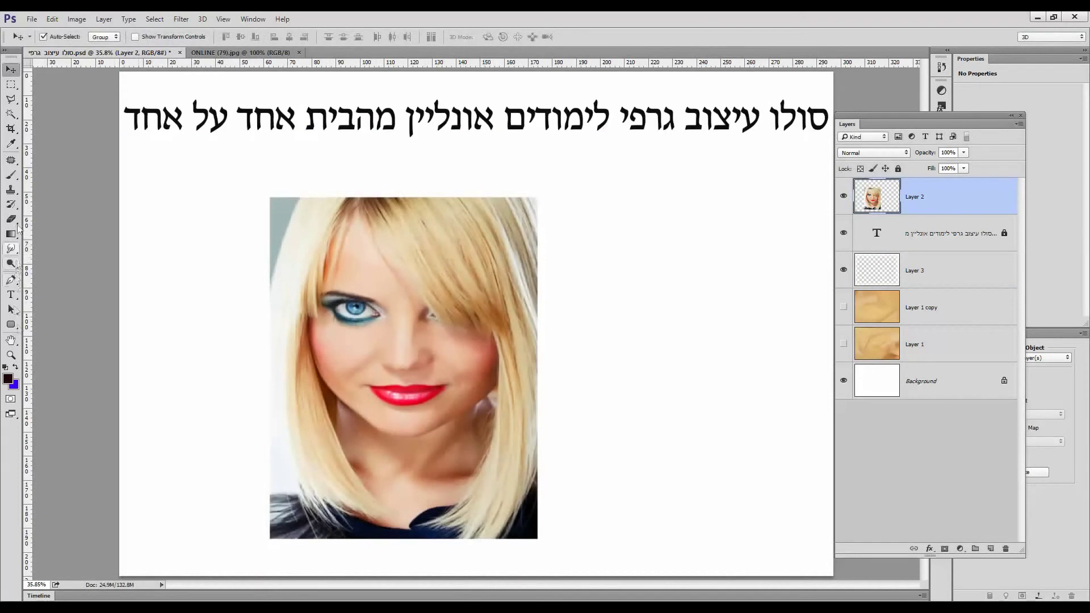
Step: Smudge the blonde hair over the portrait's forehead with a soft 201 px Smudge brush at 50% strength
mouse_move(11, 249)
mouse_down()
mouse_move(34, 249)
mouse_move(34, 273)
mouse_up()
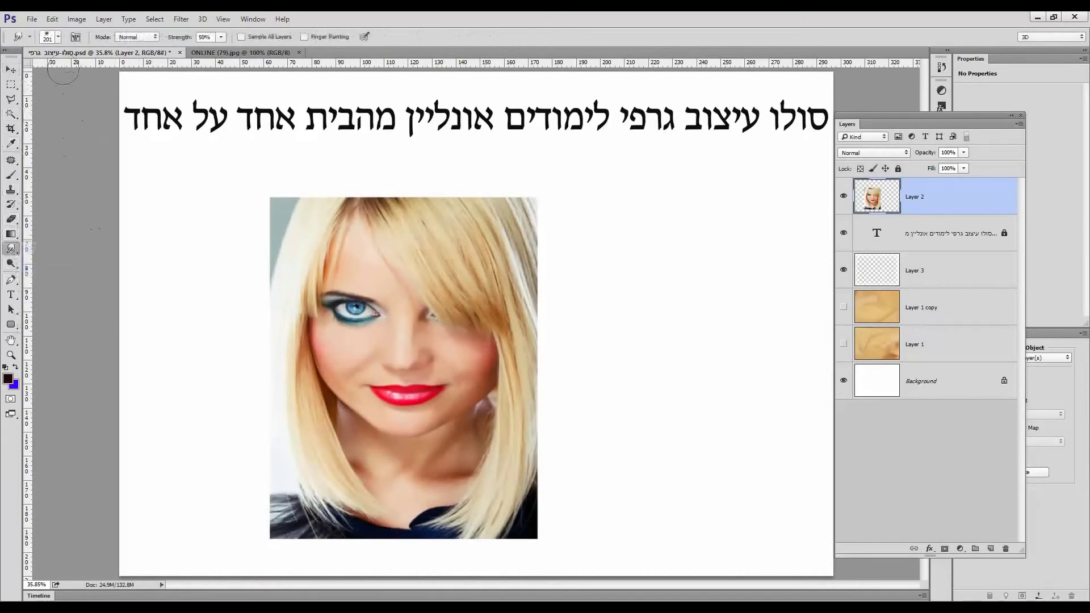
click(58, 36)
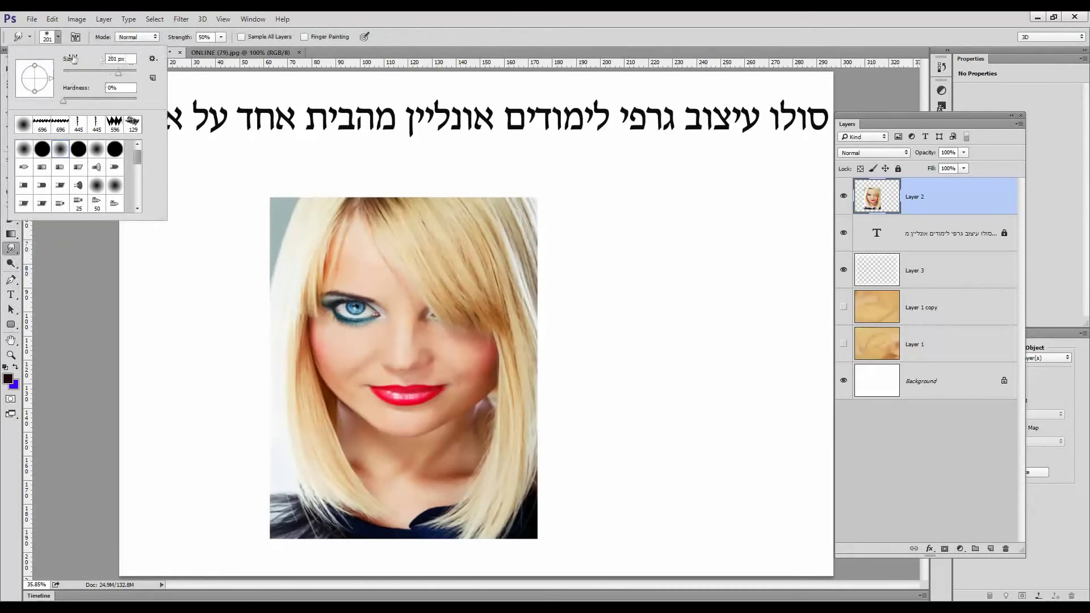
click(440, 230)
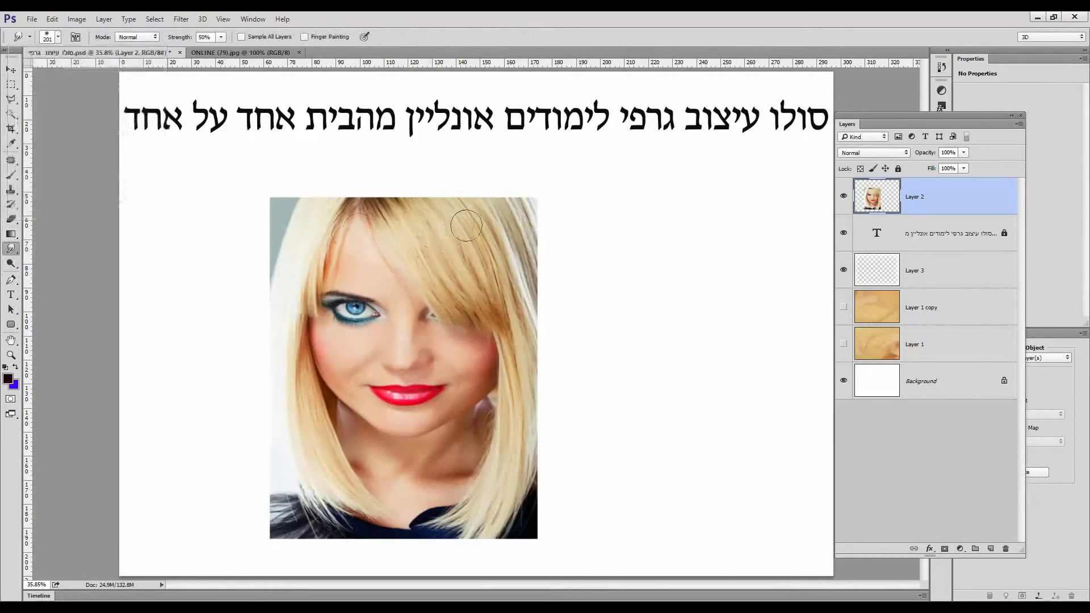
mouse_move(507, 239)
mouse_down()
mouse_move(471, 244)
mouse_move(442, 269)
mouse_move(497, 278)
mouse_move(516, 250)
mouse_move(508, 220)
mouse_move(433, 195)
mouse_move(397, 207)
mouse_move(390, 234)
mouse_move(426, 285)
mouse_move(463, 293)
mouse_move(433, 236)
mouse_move(469, 295)
mouse_move(507, 305)
mouse_move(534, 250)
mouse_move(529, 214)
mouse_move(455, 281)
mouse_move(498, 316)
mouse_move(523, 273)
mouse_move(530, 207)
mouse_up()
mouse_move(515, 292)
mouse_down()
mouse_move(500, 318)
mouse_move(471, 319)
mouse_move(514, 292)
mouse_up()
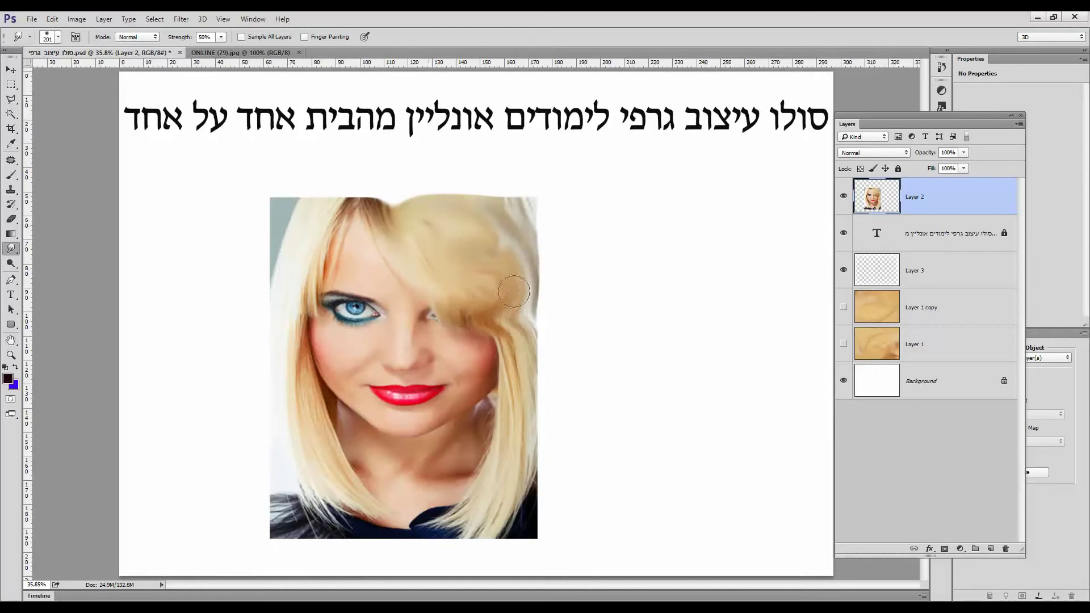
mouse_move(345, 493)
mouse_down()
mouse_move(274, 499)
mouse_move(305, 501)
mouse_move(301, 514)
mouse_up()
Step: Select a rectangular patch of the smudged hair on Layer 2 and delete everything outside it
click(11, 84)
drag(422, 212, 515, 286)
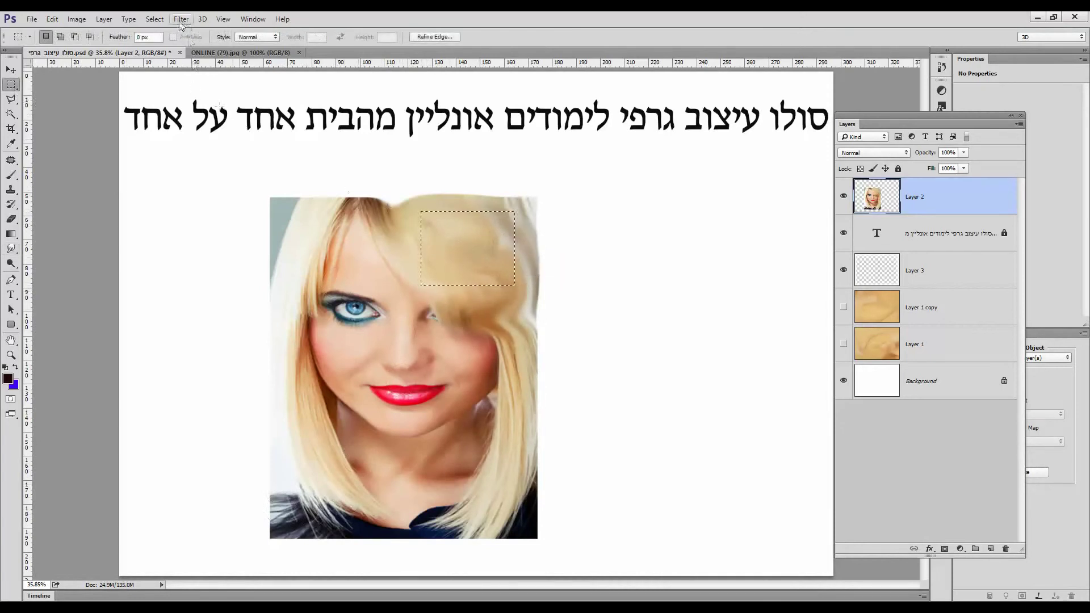
click(155, 18)
click(163, 64)
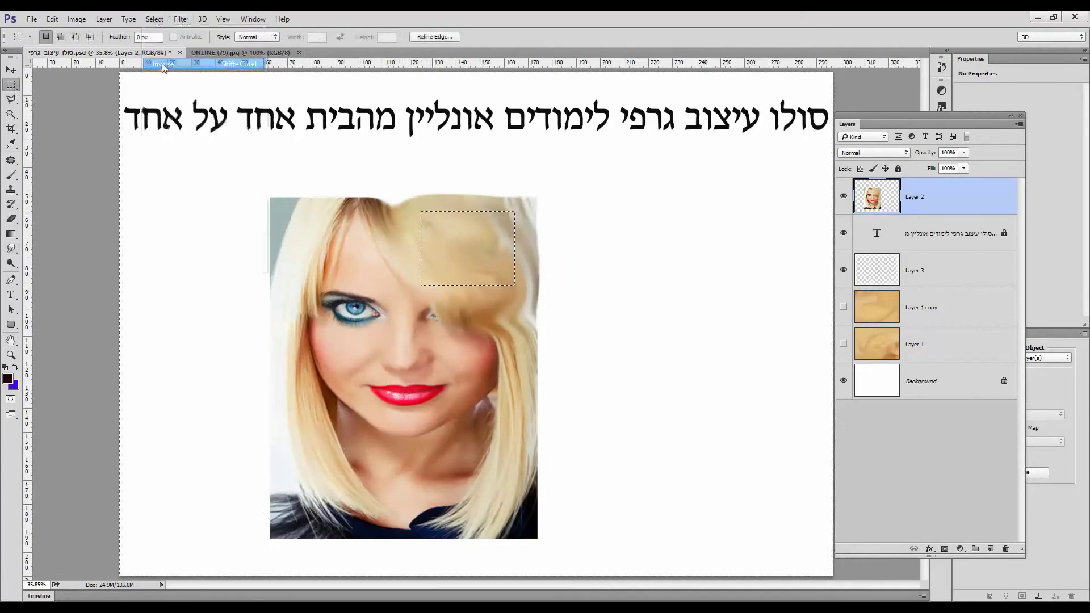
key(Delete)
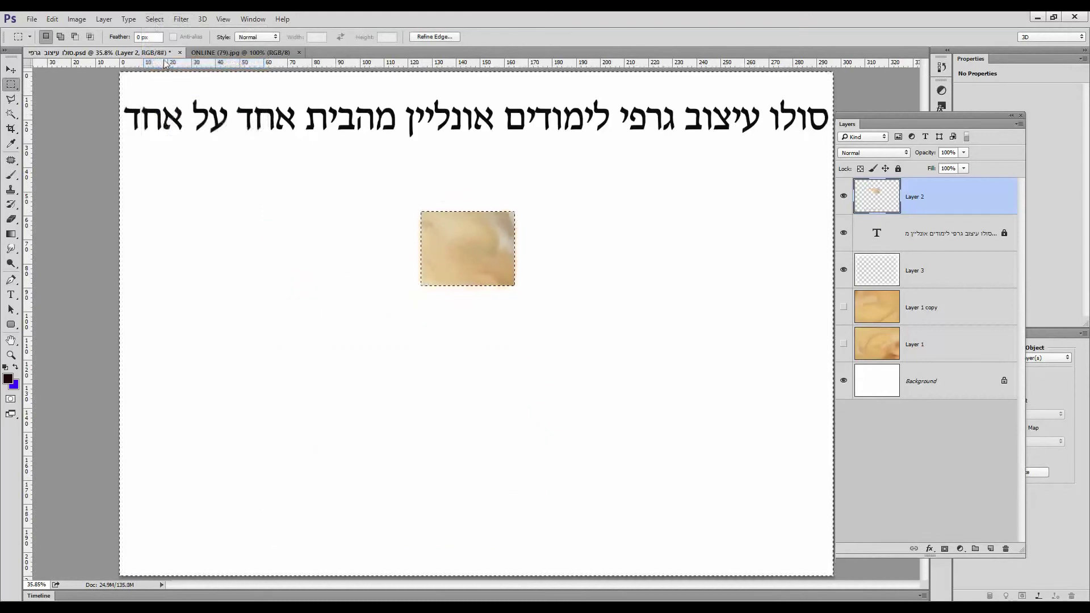
Step: Enlarge the isolated hair patch across most of the canvas
key(ctrl+t)
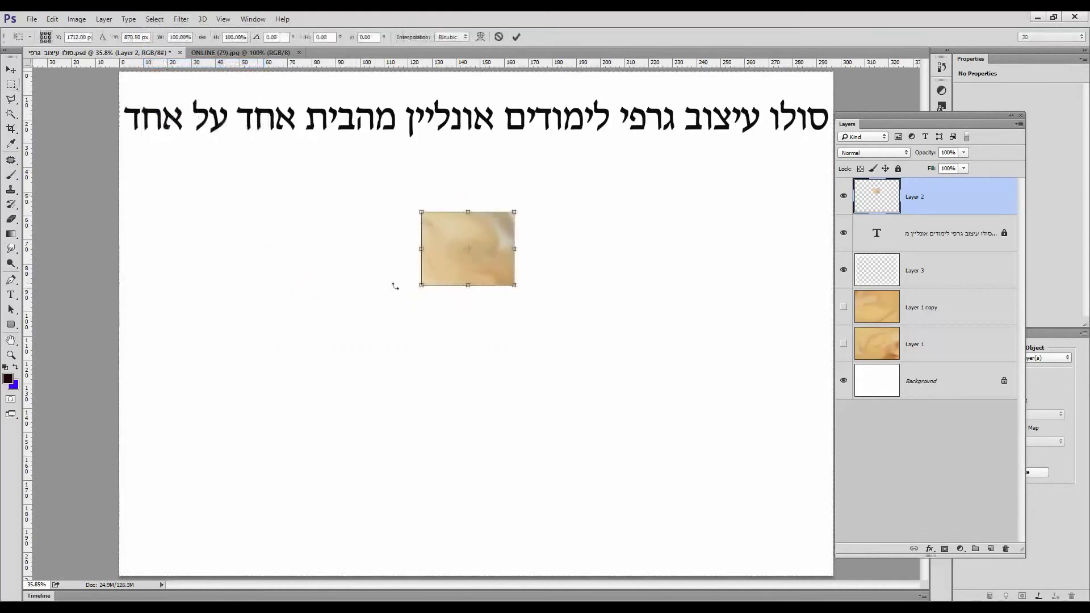
drag(424, 288, 156, 498)
drag(518, 215, 721, 108)
key(Return)
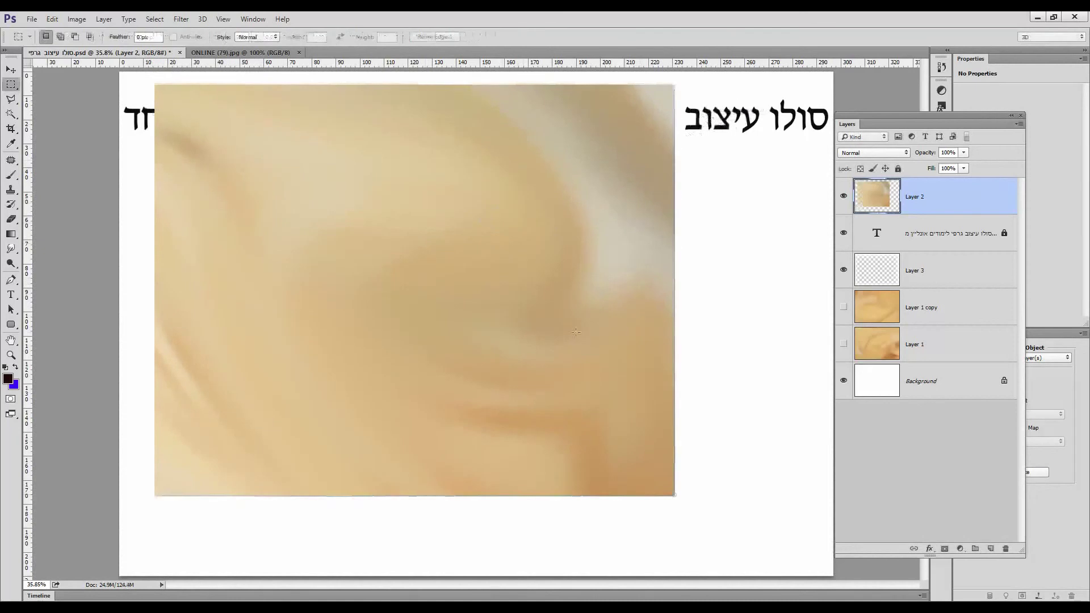
Step: Undo the enlargement and the deletion around the hair patch to restore the full portrait, and deselect
key(ctrl+alt+z)
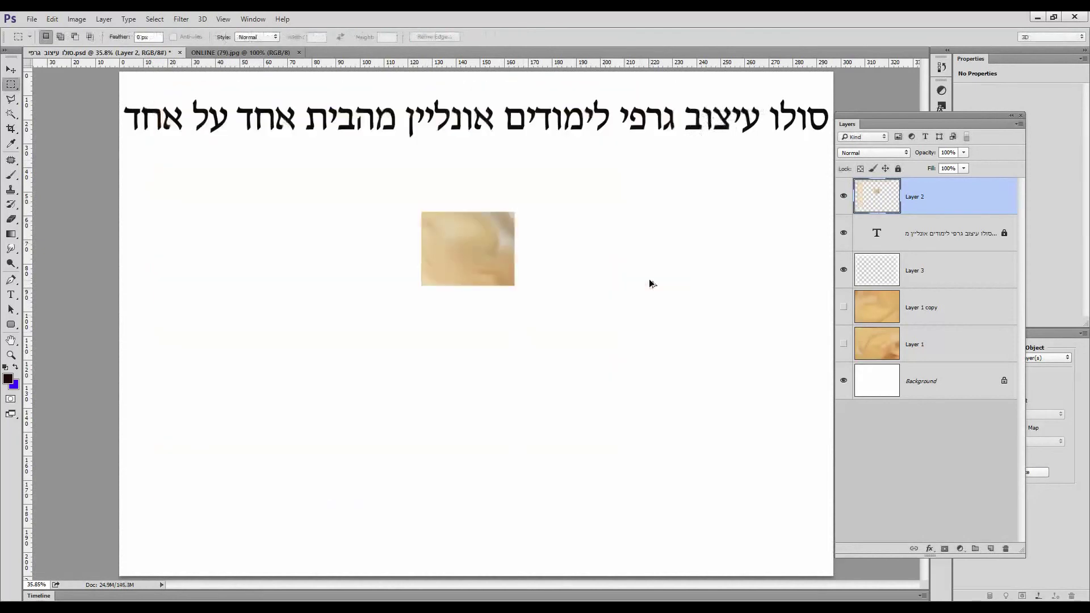
key(ctrl+alt+z)
key(ctrl+d)
Step: Smudge the dark clothing in the portrait's lower-left corner with the 201 px Smudge brush at 50% strength
click(11, 355)
click(291, 514)
scroll(363, 486, down, 2)
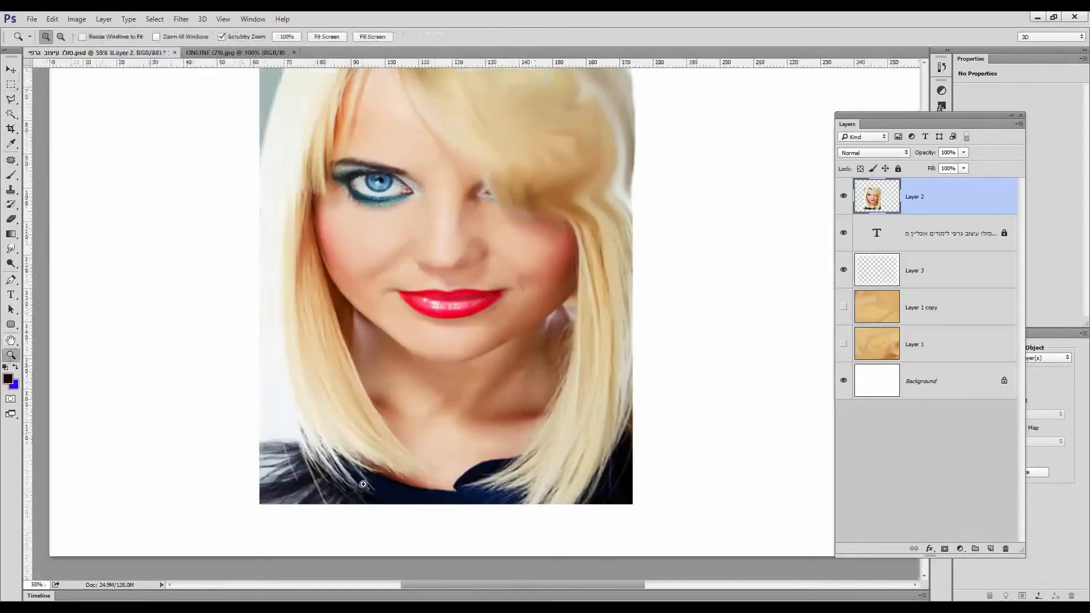
mouse_move(11, 250)
mouse_down()
mouse_move(67, 257)
mouse_move(68, 271)
mouse_up()
mouse_move(304, 464)
mouse_down()
mouse_move(348, 477)
mouse_move(311, 480)
mouse_move(287, 428)
mouse_move(272, 469)
mouse_move(332, 488)
mouse_move(393, 487)
mouse_move(339, 434)
mouse_move(292, 427)
mouse_move(305, 426)
mouse_move(342, 439)
mouse_move(289, 430)
mouse_move(357, 437)
mouse_move(407, 490)
mouse_up()
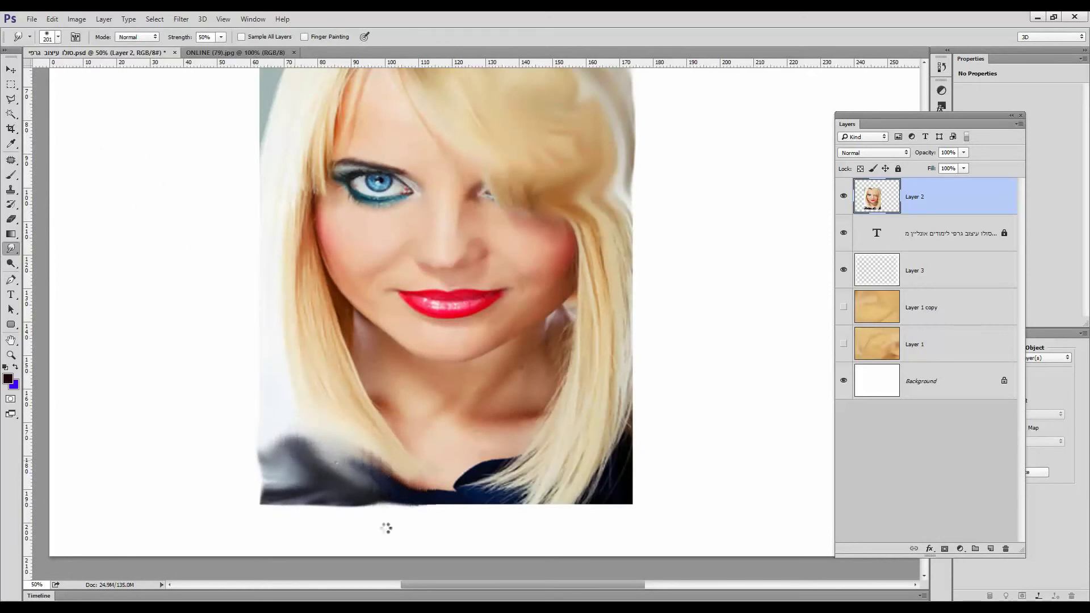
Step: Select a rectangular patch of the smudged dark clothing, delete everything outside it on Layer 2, and deselect
click(11, 84)
drag(287, 442, 332, 485)
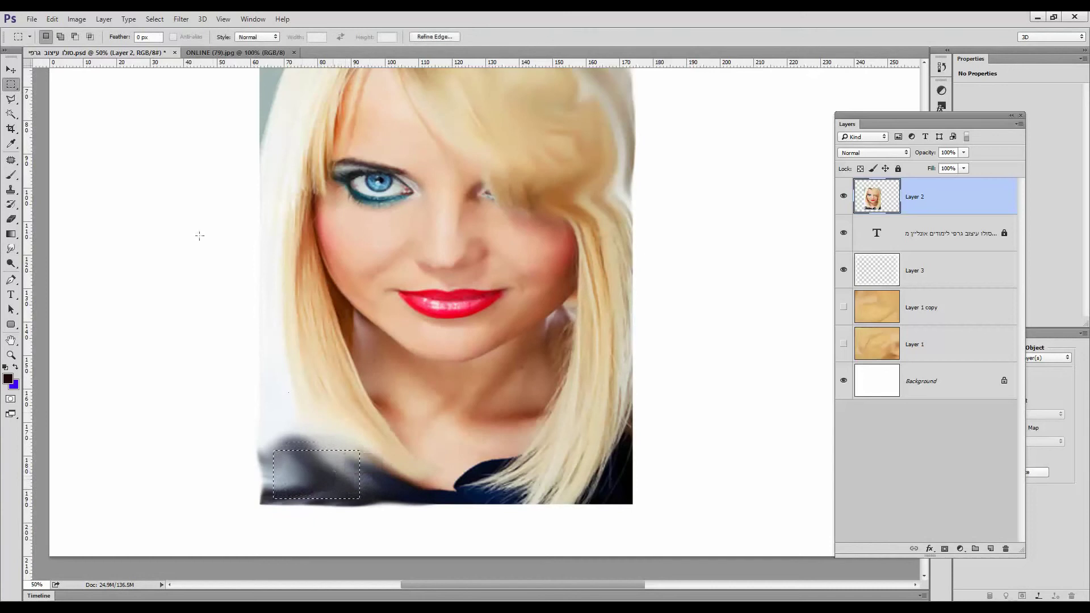
click(154, 19)
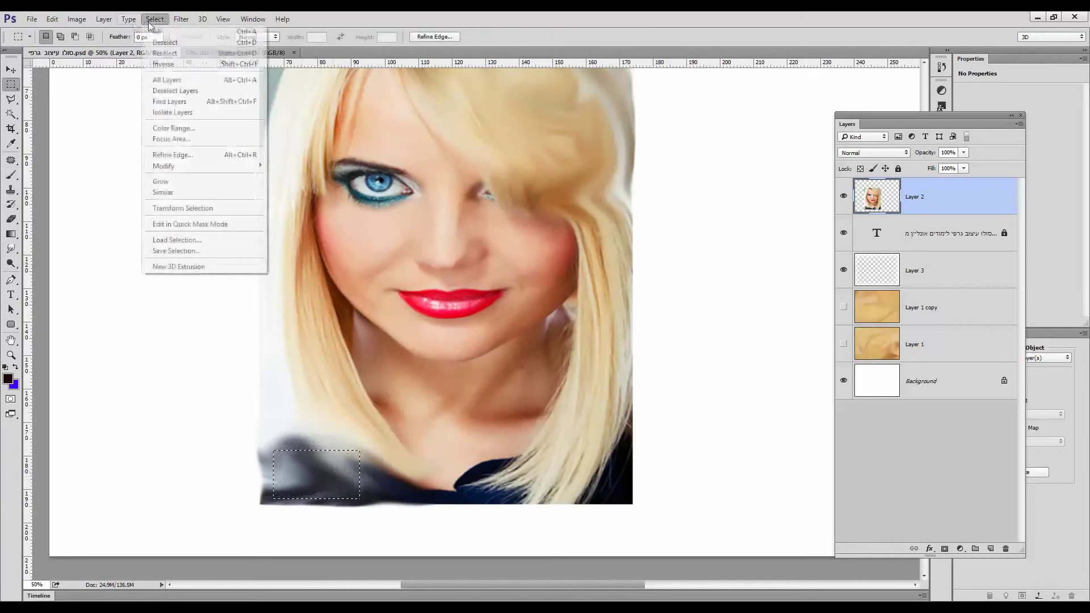
click(170, 64)
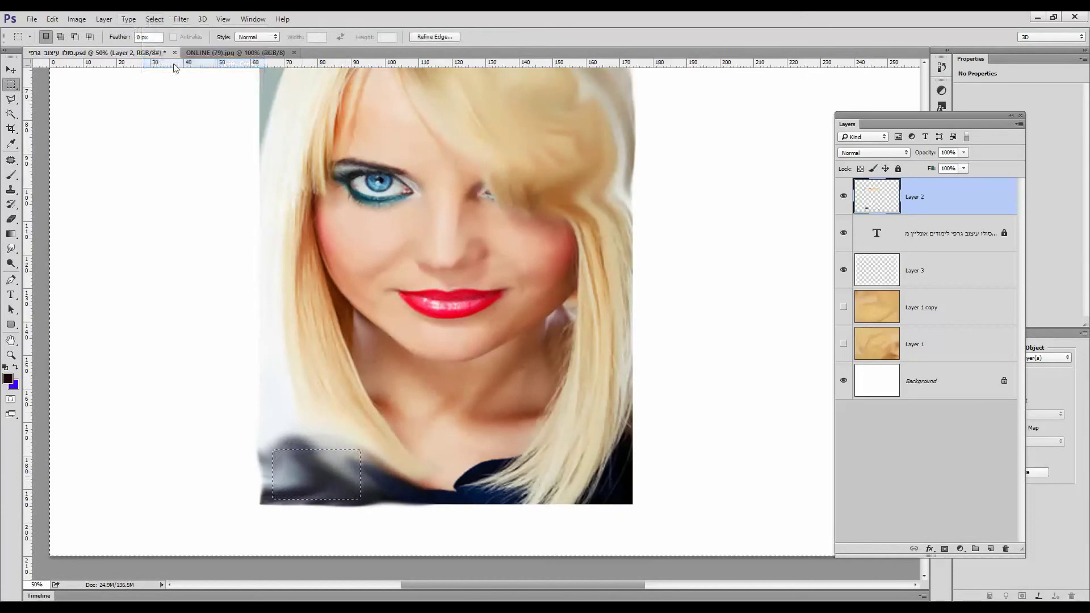
key(Delete)
key(ctrl+d)
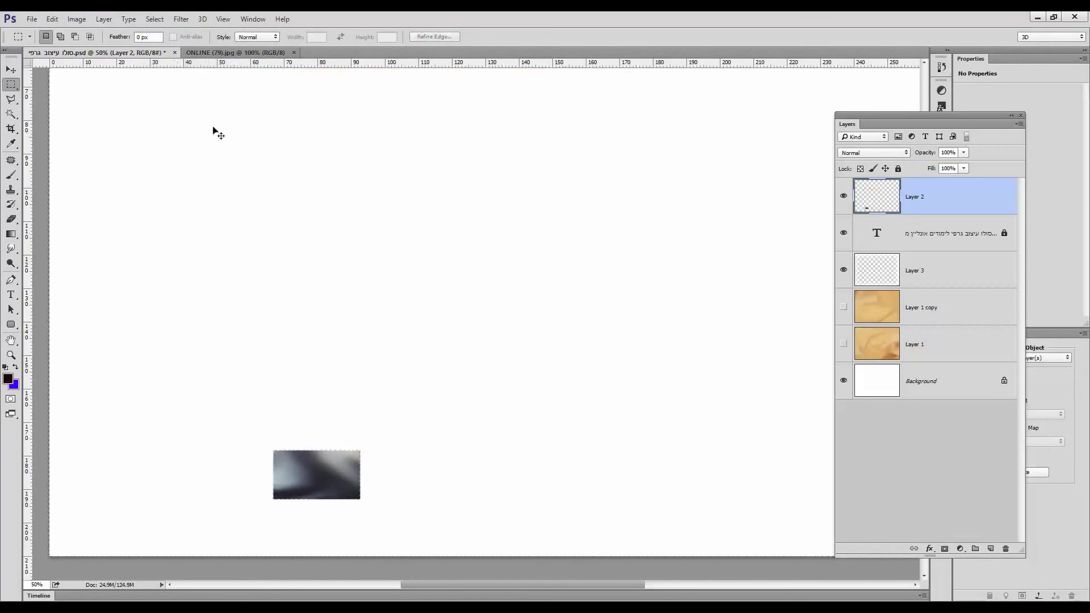
Step: Stretch the dark clothing patch past the canvas edges, to about 1264% width and 1533% height
key(ctrl+t)
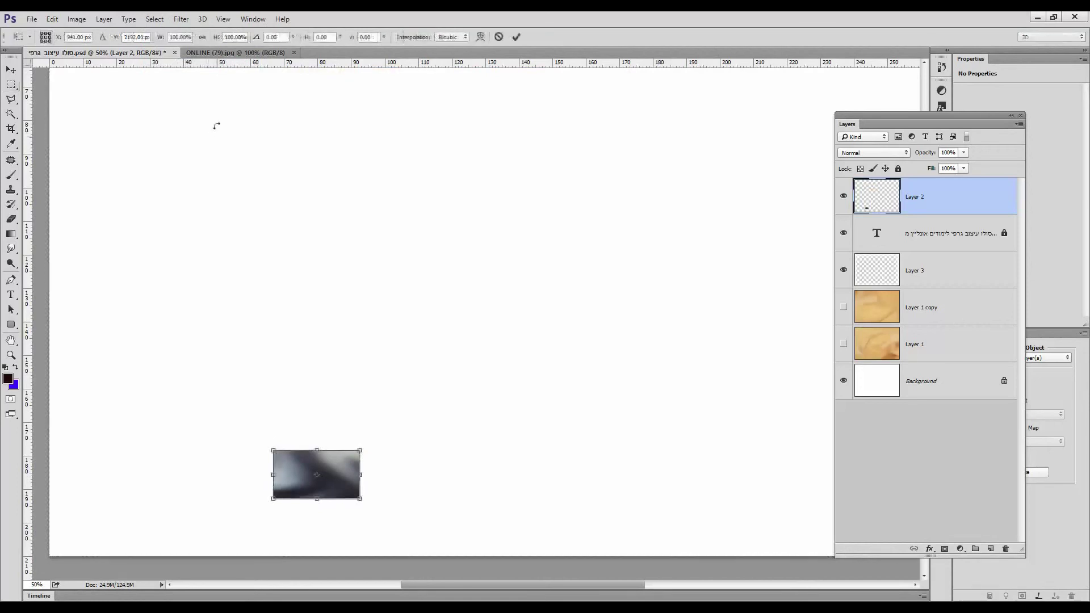
click(52, 19)
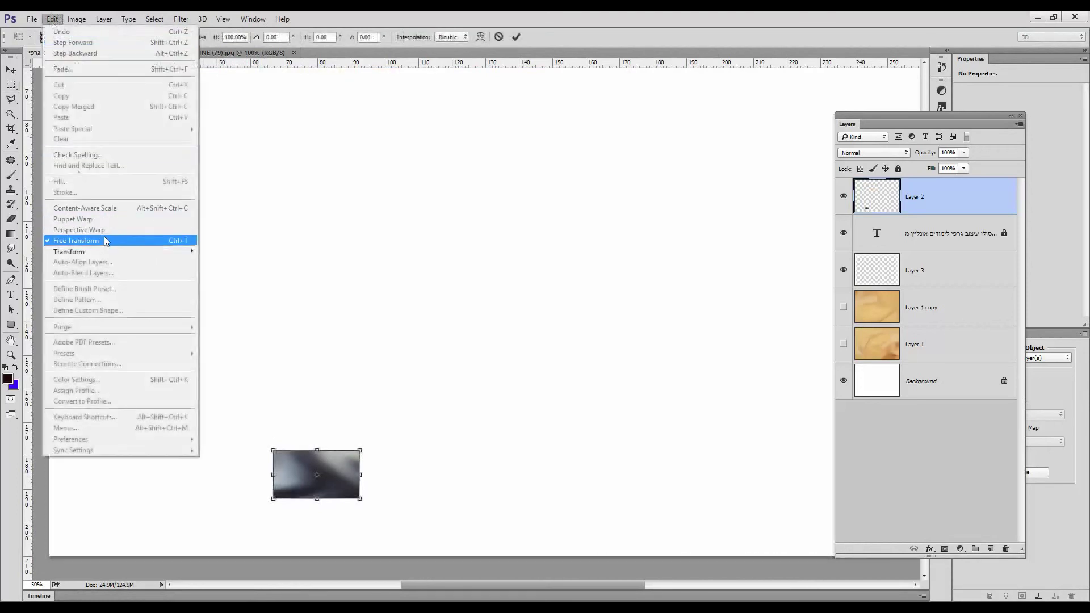
click(372, 449)
drag(362, 448, 719, 205)
key(ctrl+0)
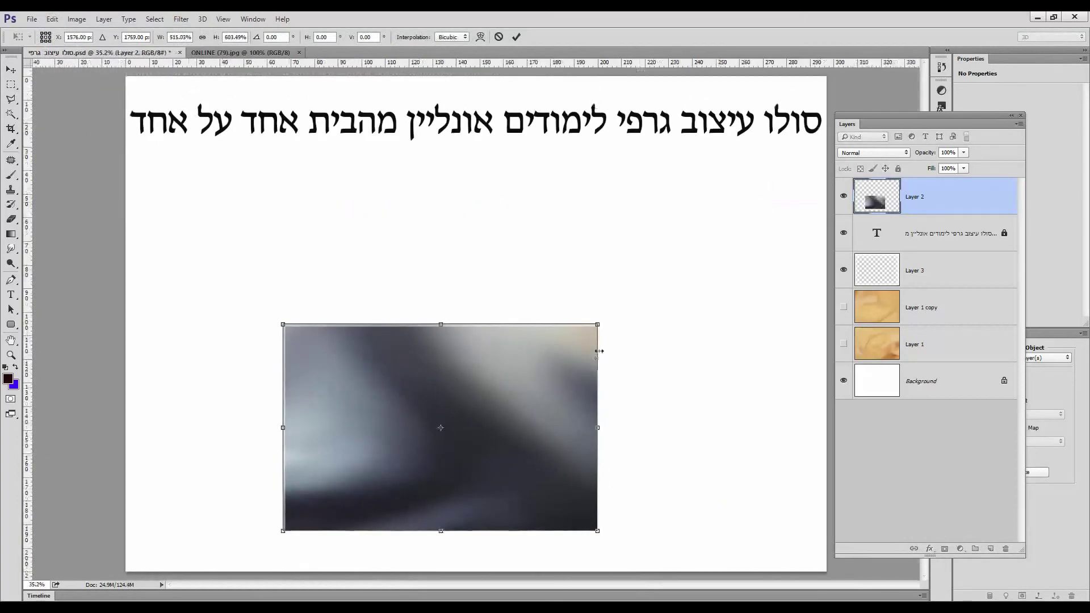
drag(601, 323, 866, 55)
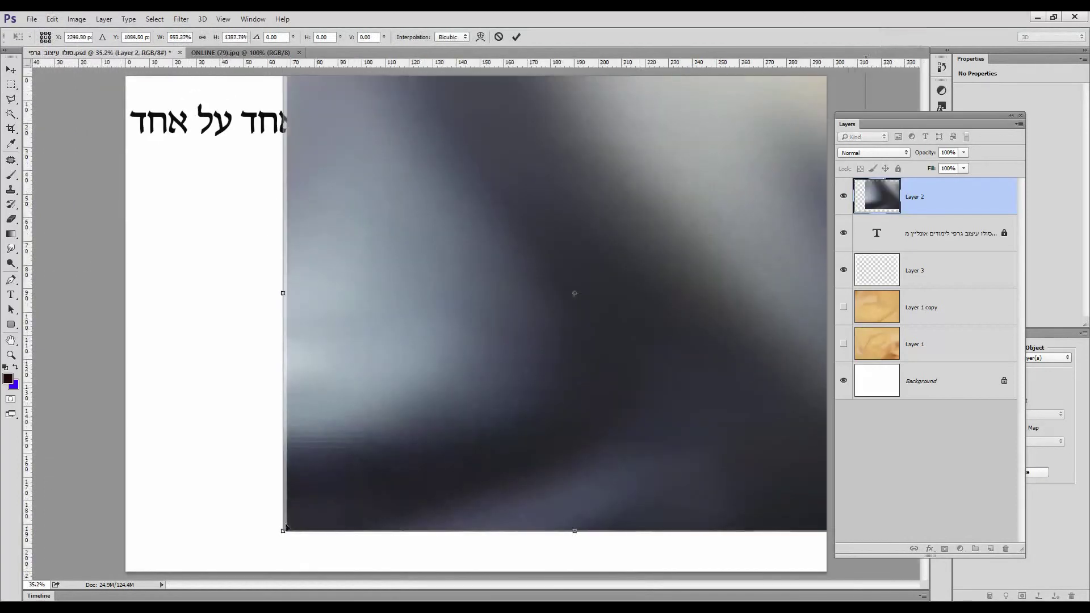
drag(261, 537, 116, 568)
key(Return)
key(m)
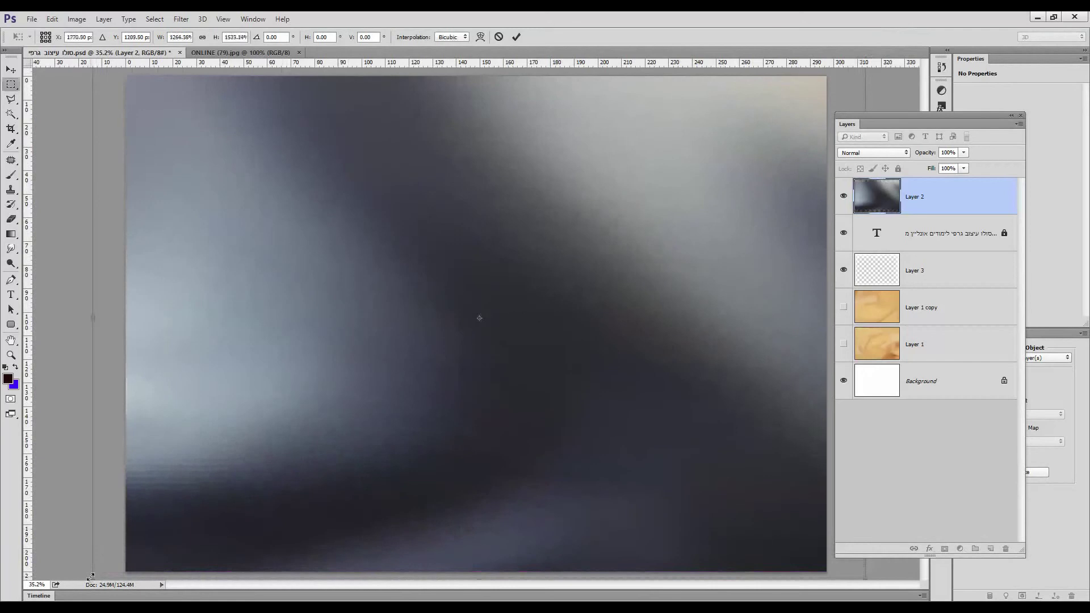
Step: Duplicate Layer 2 and set the copy's blending mode to Overlay
drag(952, 198, 991, 549)
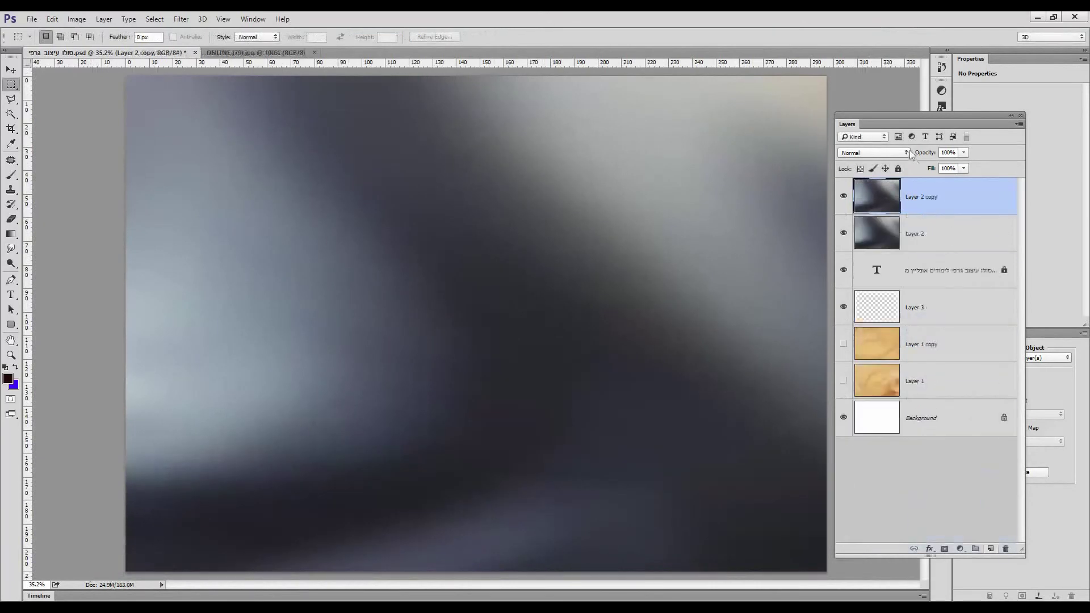
click(909, 153)
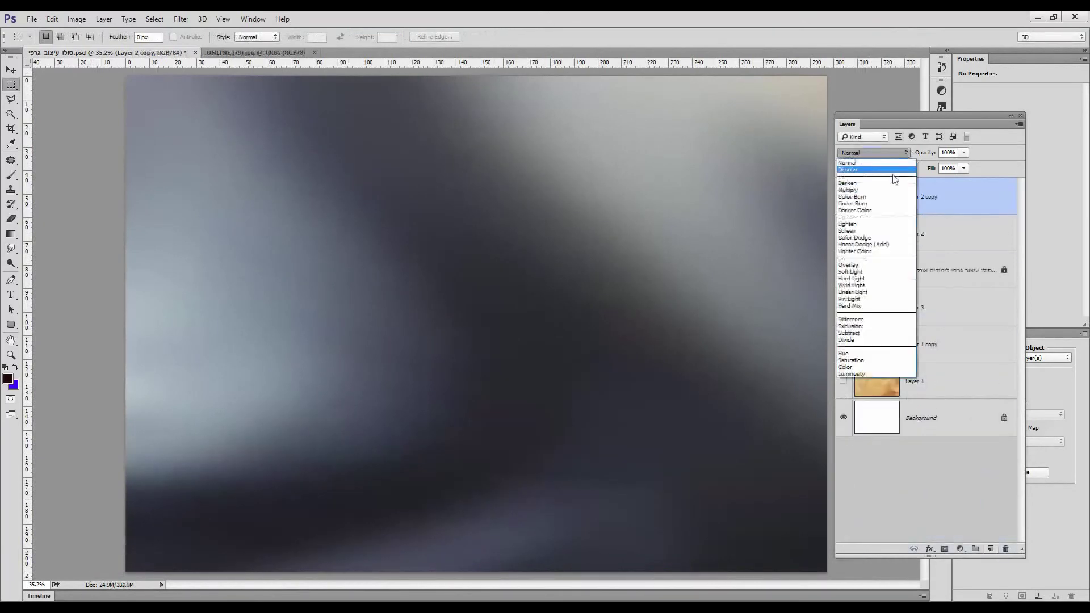
click(877, 265)
Step: Rotate Layer 2 copy with Free Transform and adjust it to cover the whole canvas
key(ctrl+minus)
key(ctrl+minus)
key(ctrl+minus)
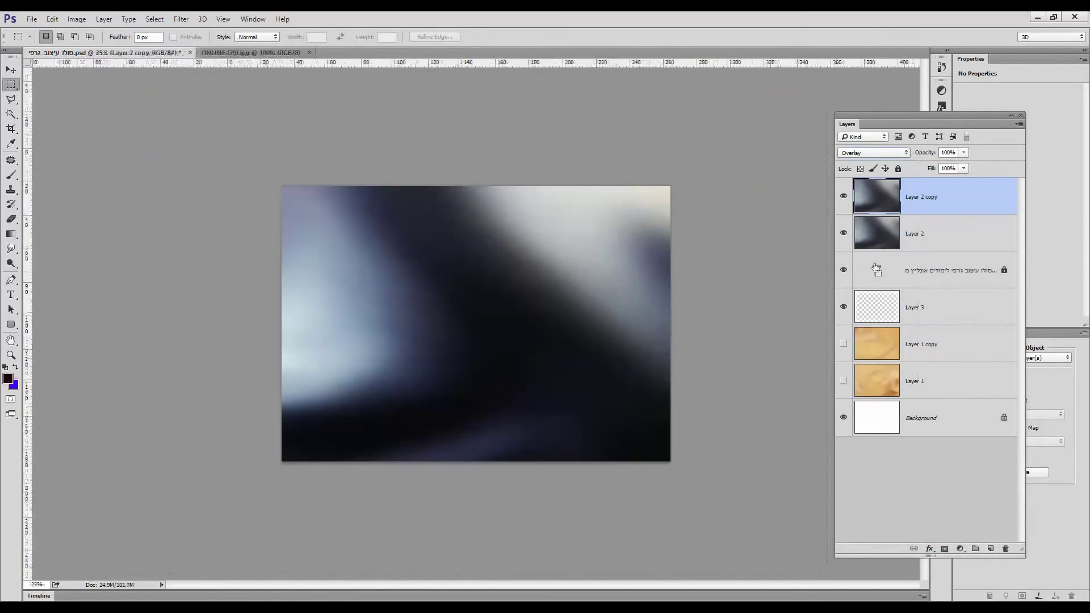
key(ctrl+t)
drag(668, 182, 199, 193)
drag(609, 288, 718, 267)
drag(630, 335, 639, 358)
key(Return)
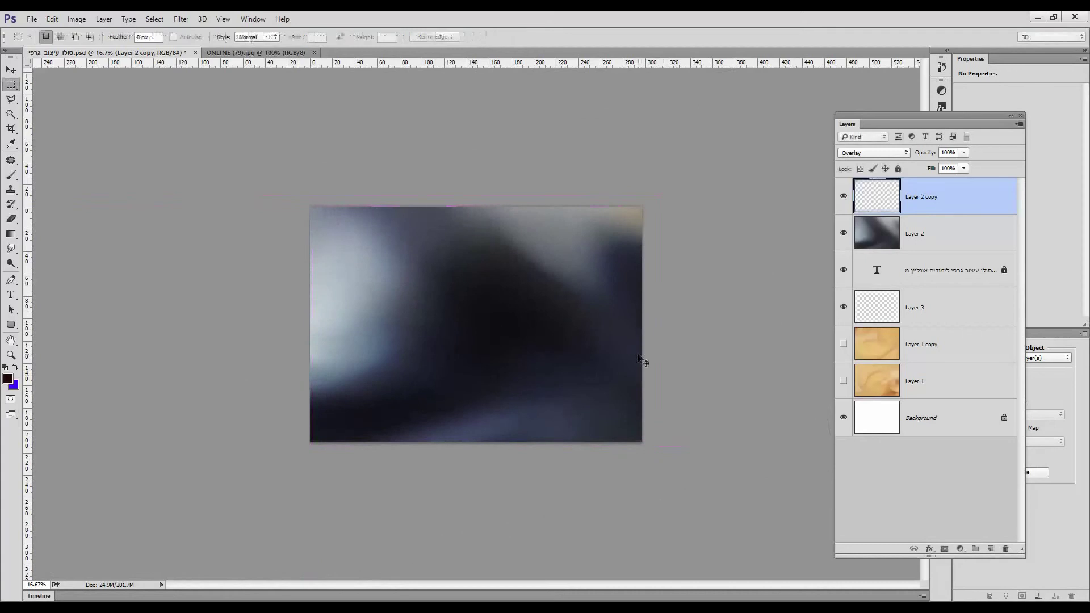
Step: Hide Layer 2 copy and Layer 2, leaving the text visible over the white canvas
key(ctrl+0)
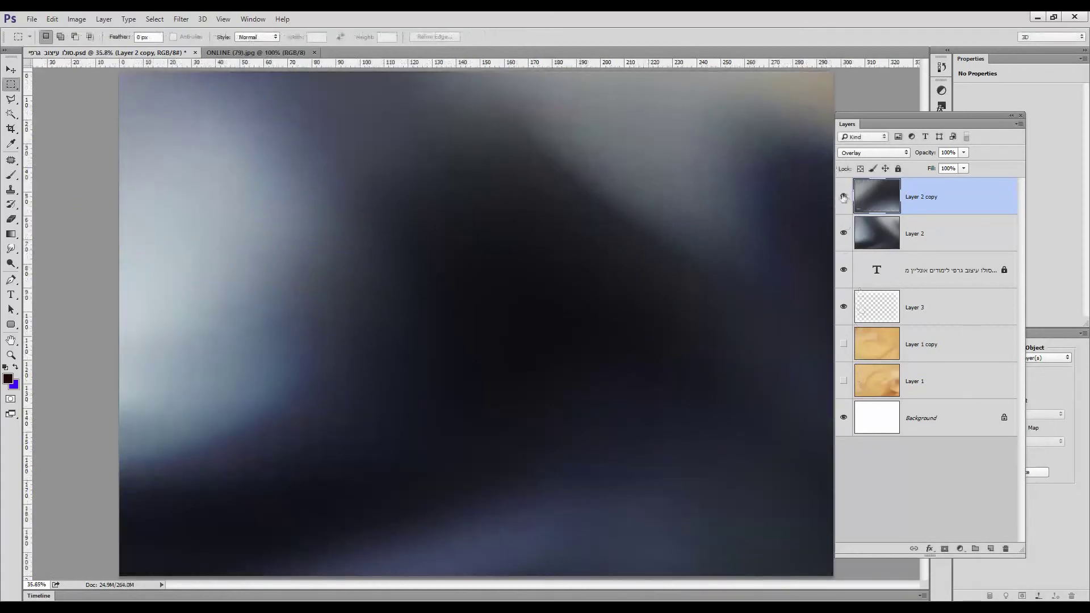
click(844, 197)
click(844, 236)
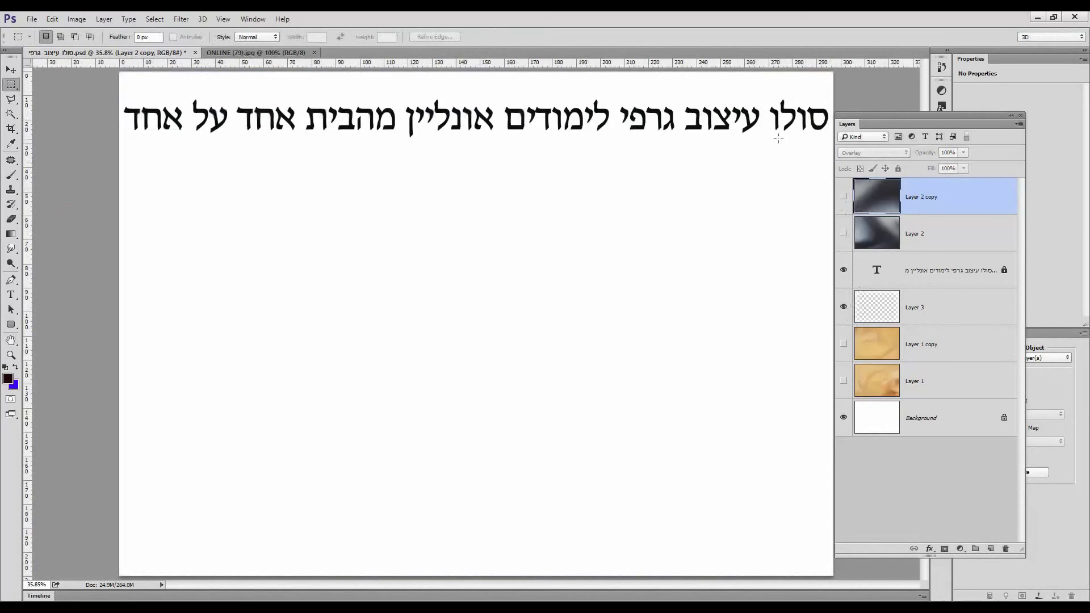
click(12, 71)
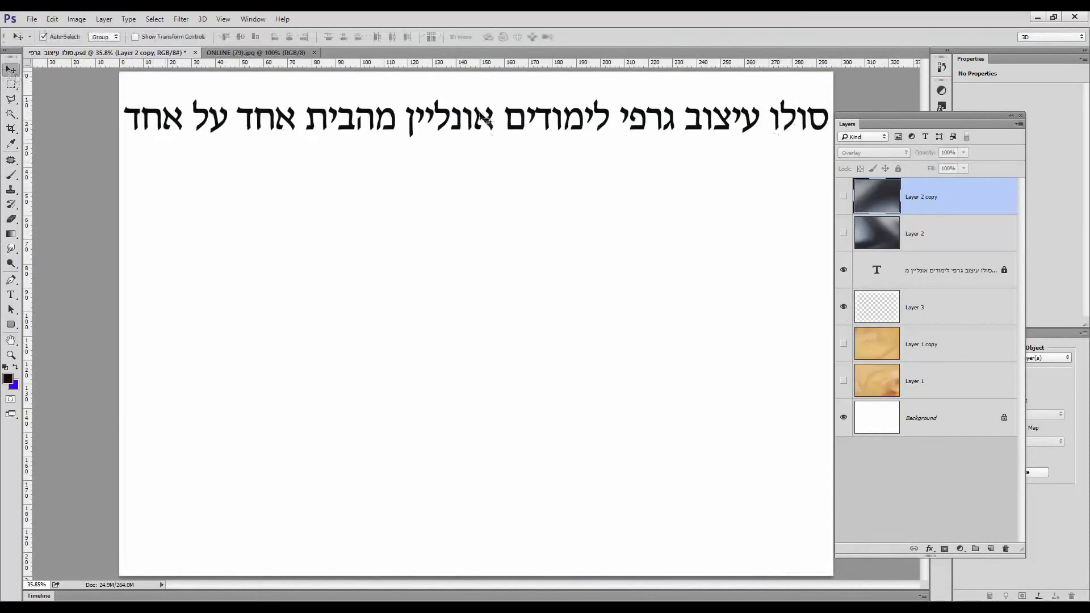
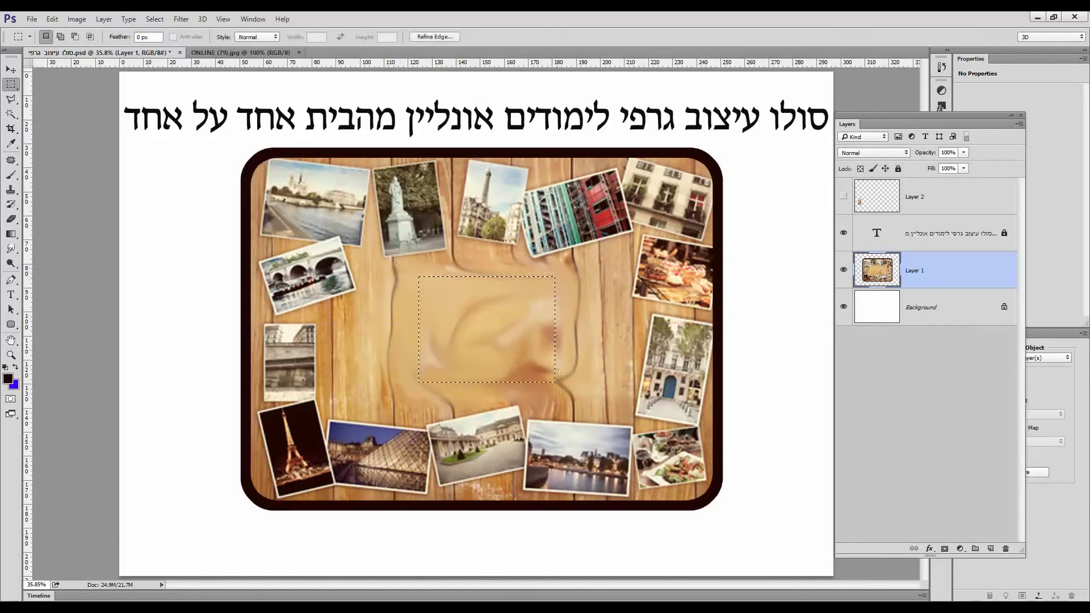
Step: Delete everything on Layer 1 outside the rectangular selection of smudged wood, and deselect
click(154, 20)
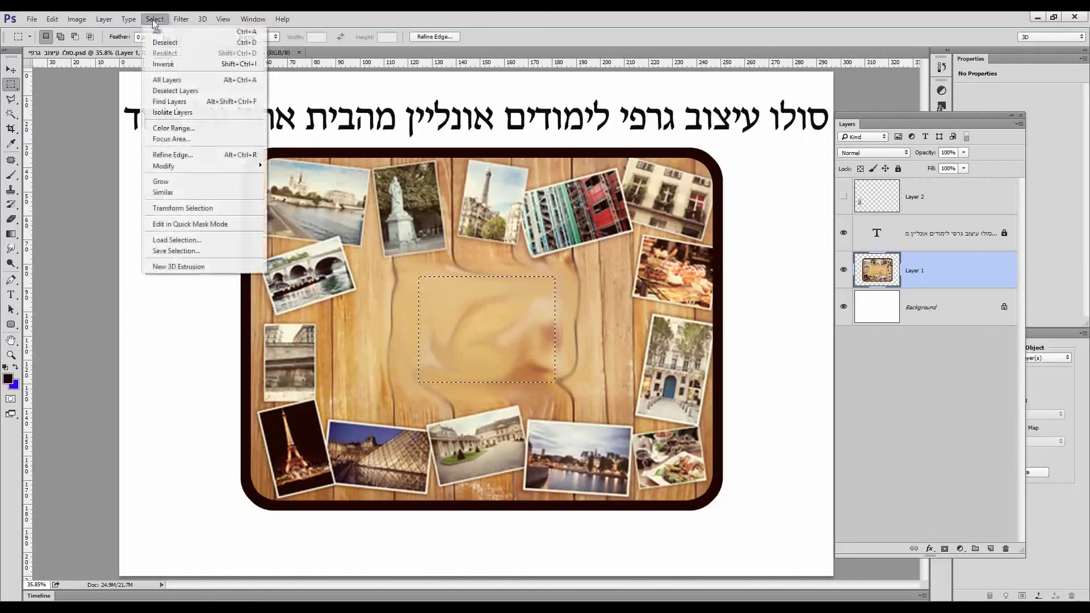
click(164, 66)
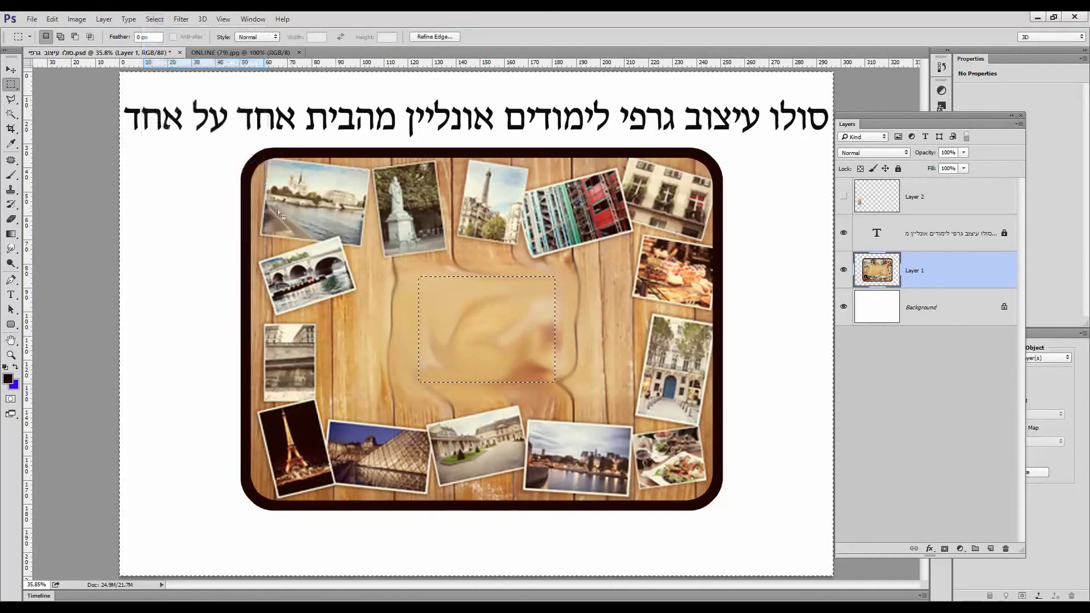
key(Delete)
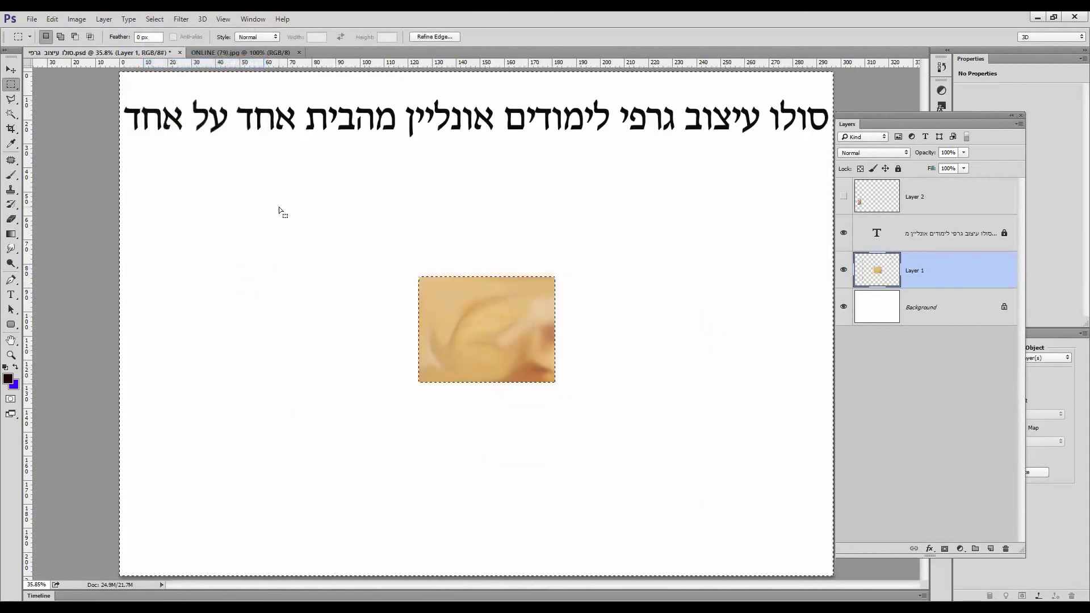
click(154, 20)
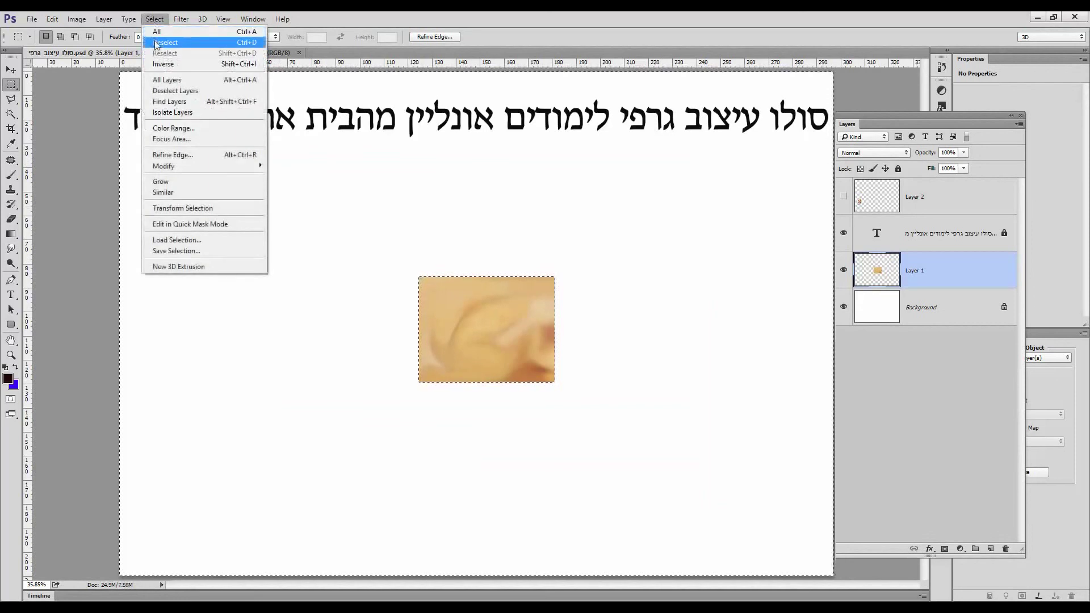
click(155, 42)
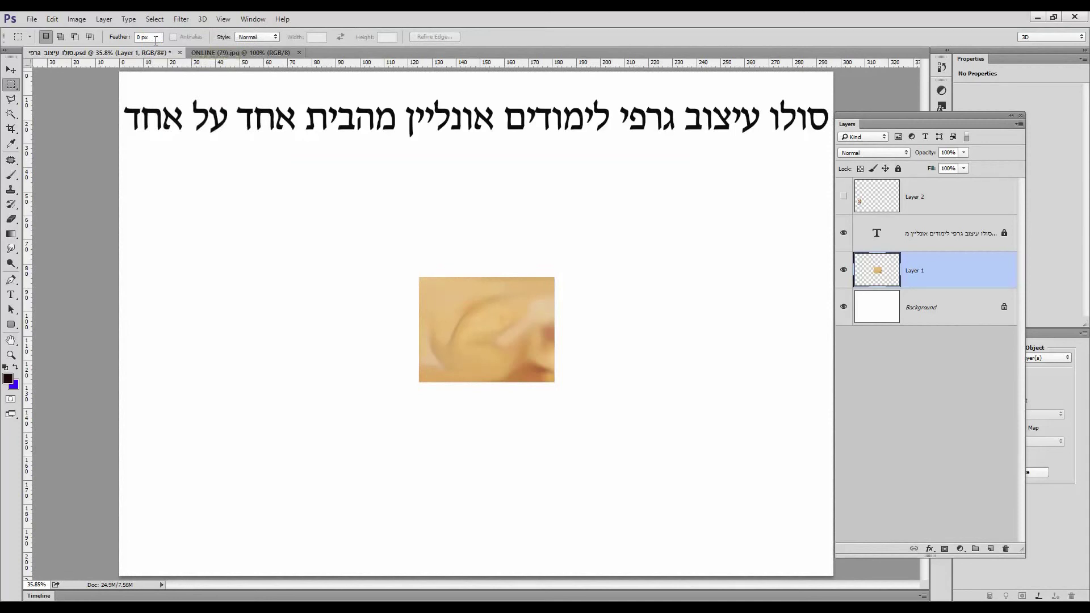
Step: Stretch the smudged wood patch over the entire canvas, about 524% width and 480% height, and keep Layer 1's opacity at 100%
click(11, 70)
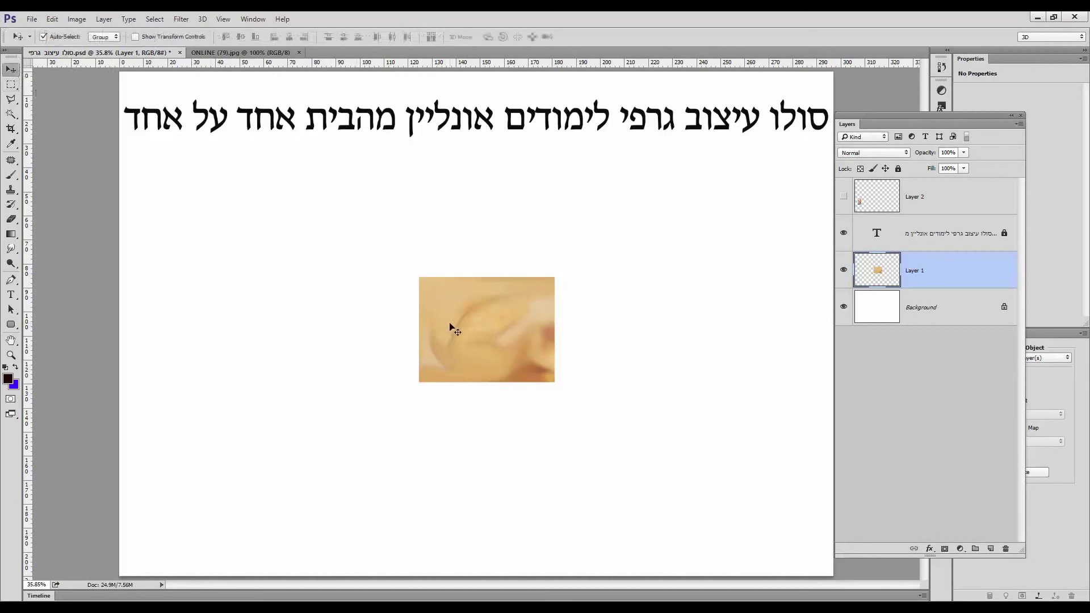
click(52, 18)
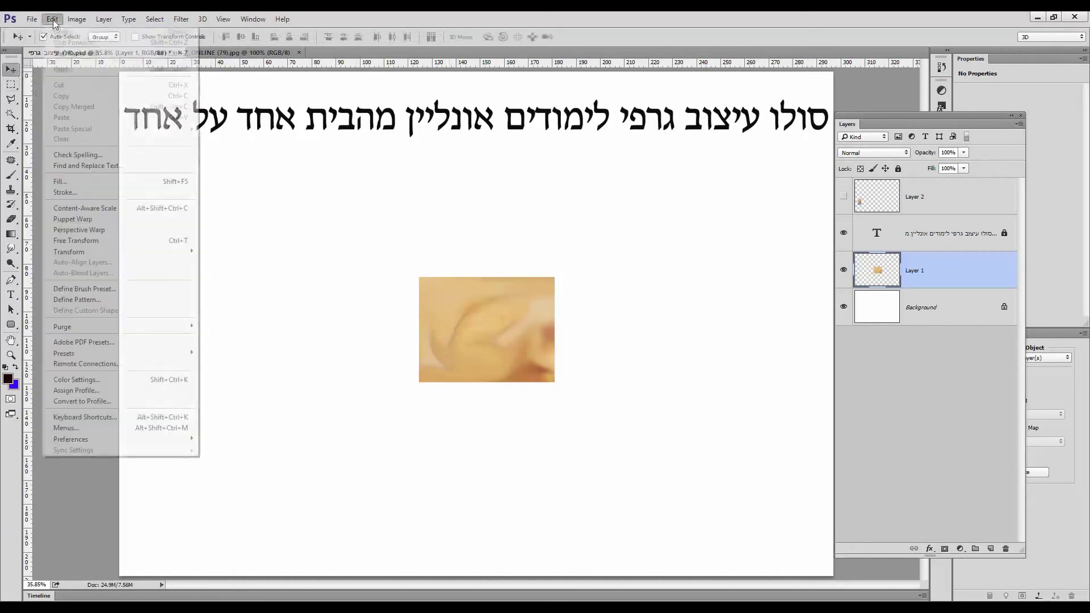
click(112, 245)
drag(553, 276, 832, 72)
drag(420, 384, 120, 575)
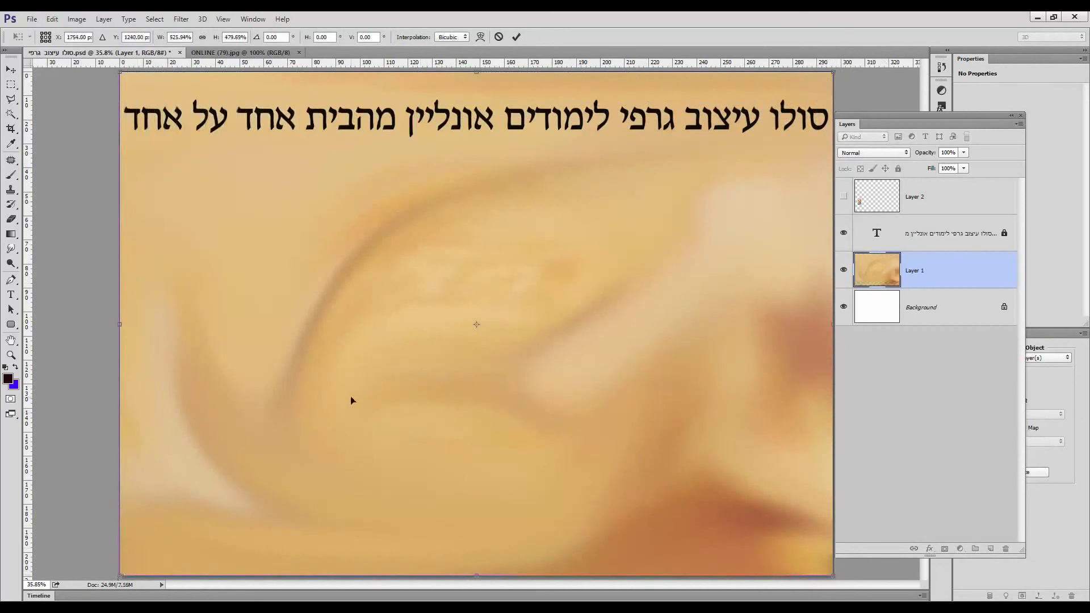
key(Return)
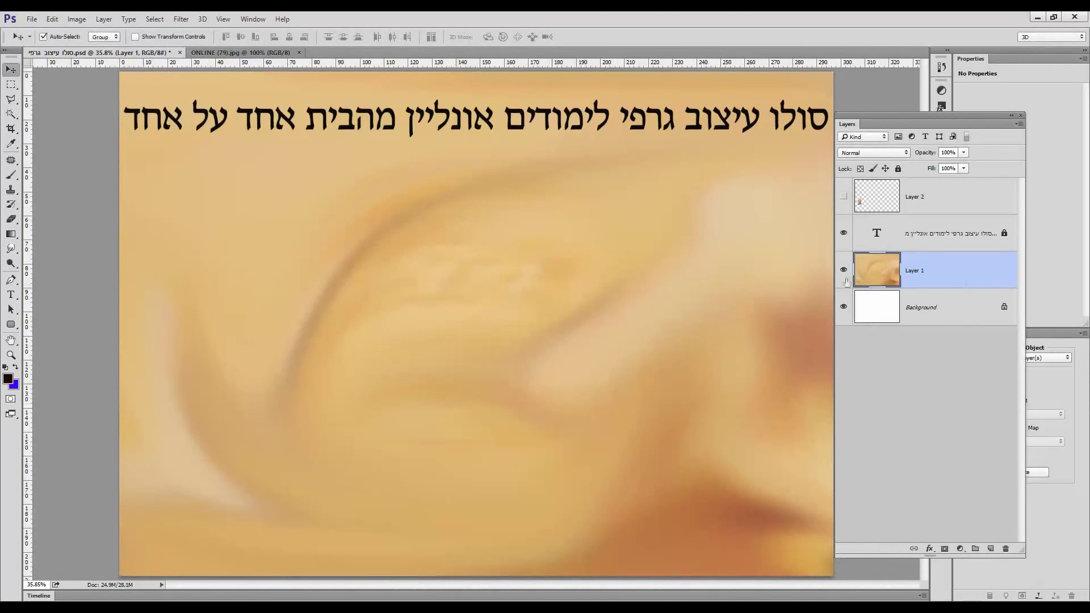
click(964, 153)
drag(946, 168, 972, 166)
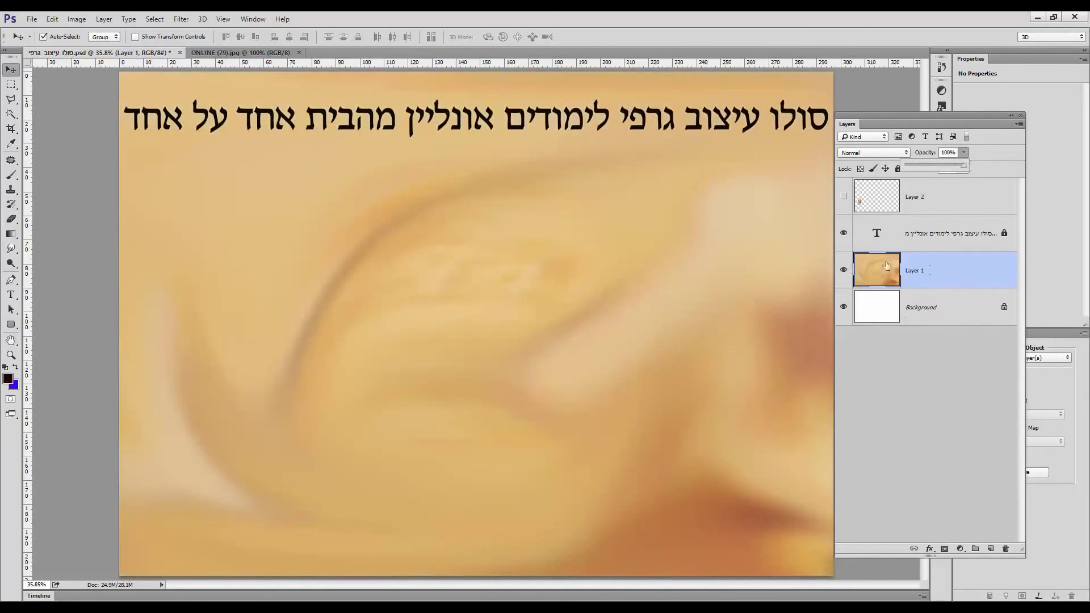
Step: Duplicate Layer 1, the stretched wood smudge, and set the copy's blending mode to Overlay
click(844, 270)
click(844, 270)
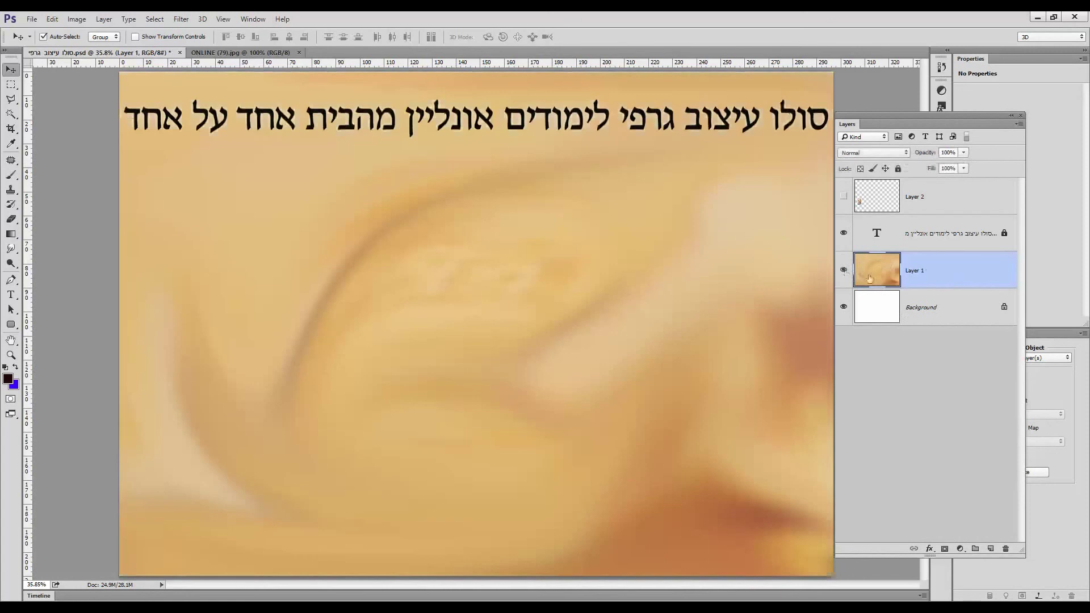
drag(942, 268, 992, 549)
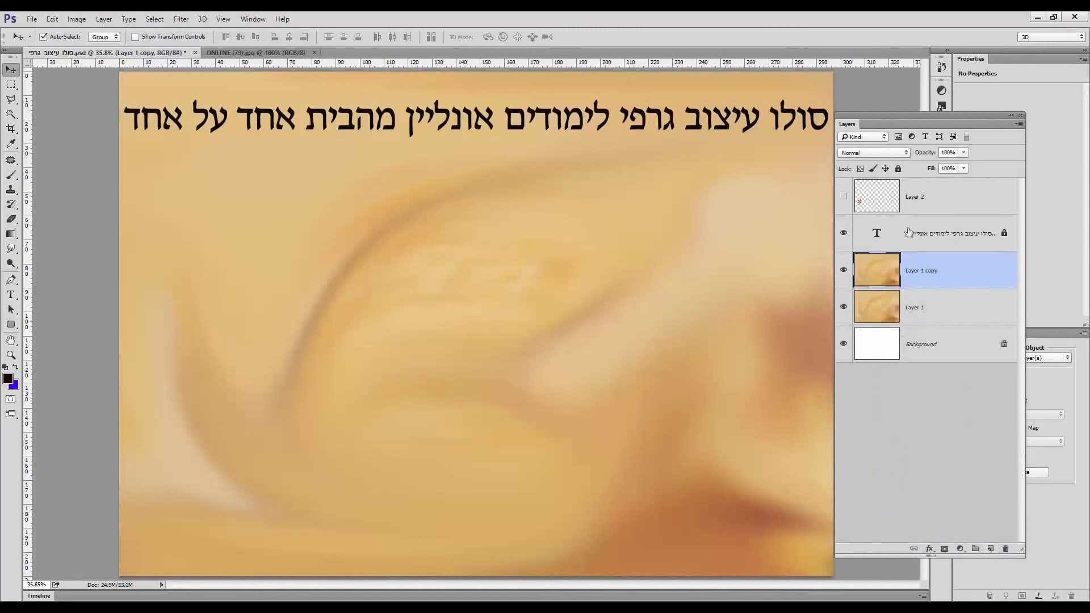
click(884, 154)
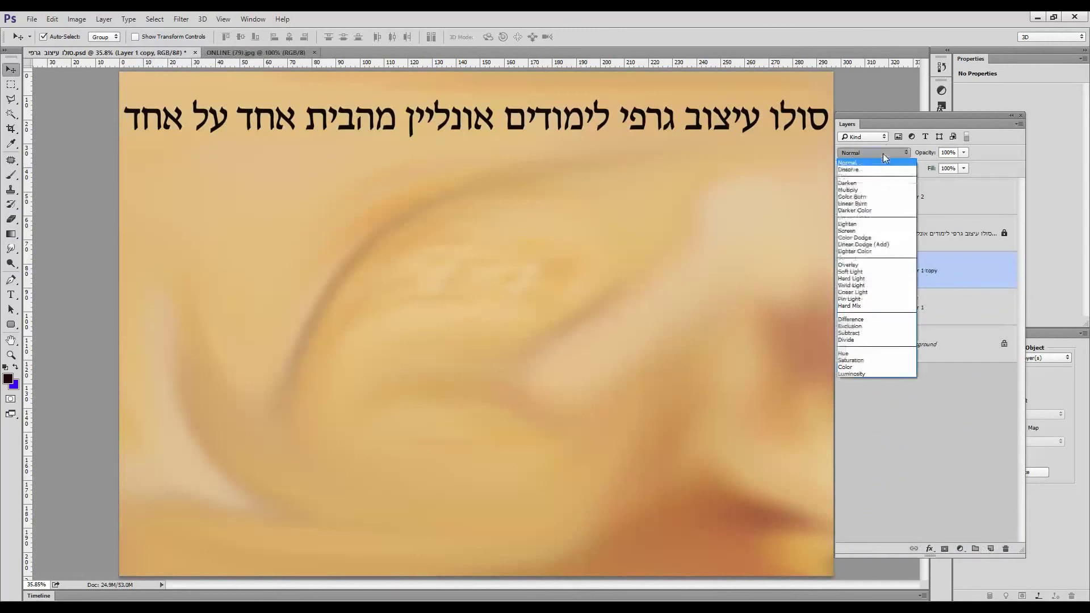
click(873, 265)
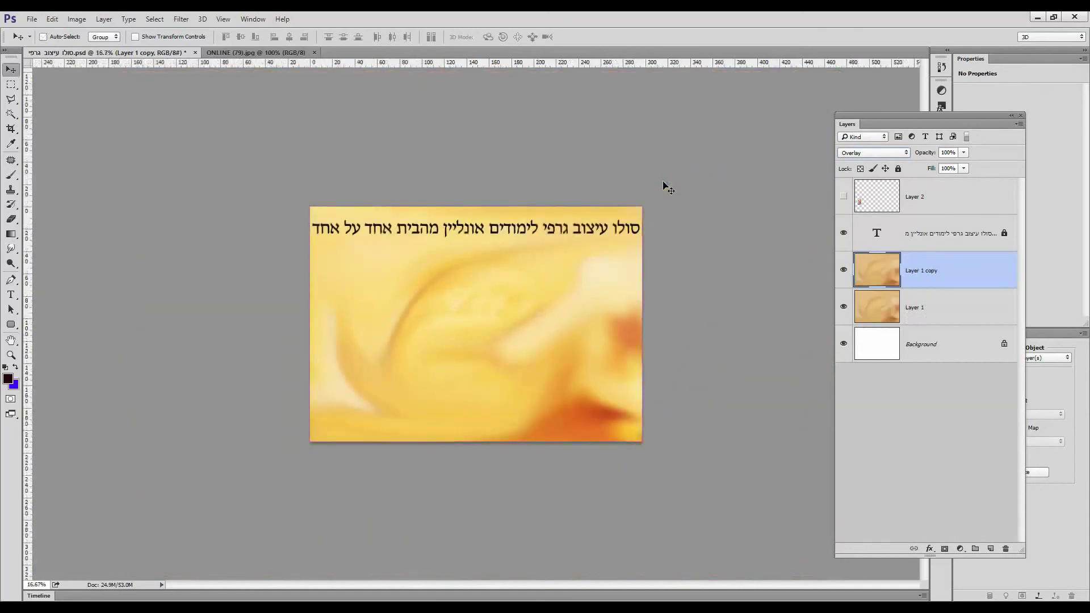
Step: Rotate Layer 1 copy to about -145° and stretch it to about 137% width and 200% height so it covers the canvas
key(ctrl+t)
click(52, 19)
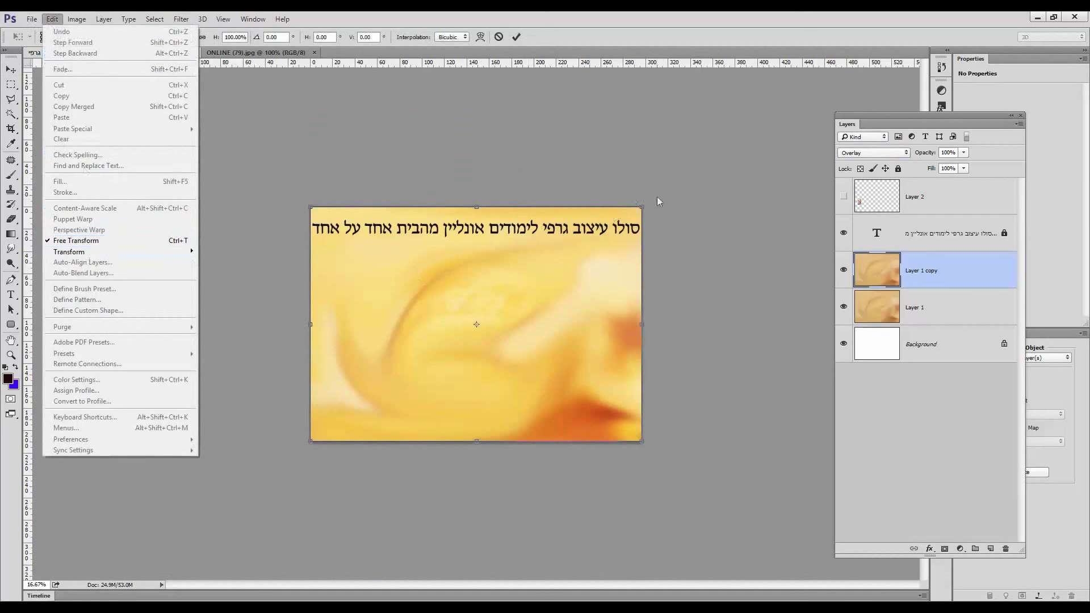
click(656, 199)
drag(650, 192, 226, 320)
drag(549, 227, 658, 150)
drag(408, 419, 338, 520)
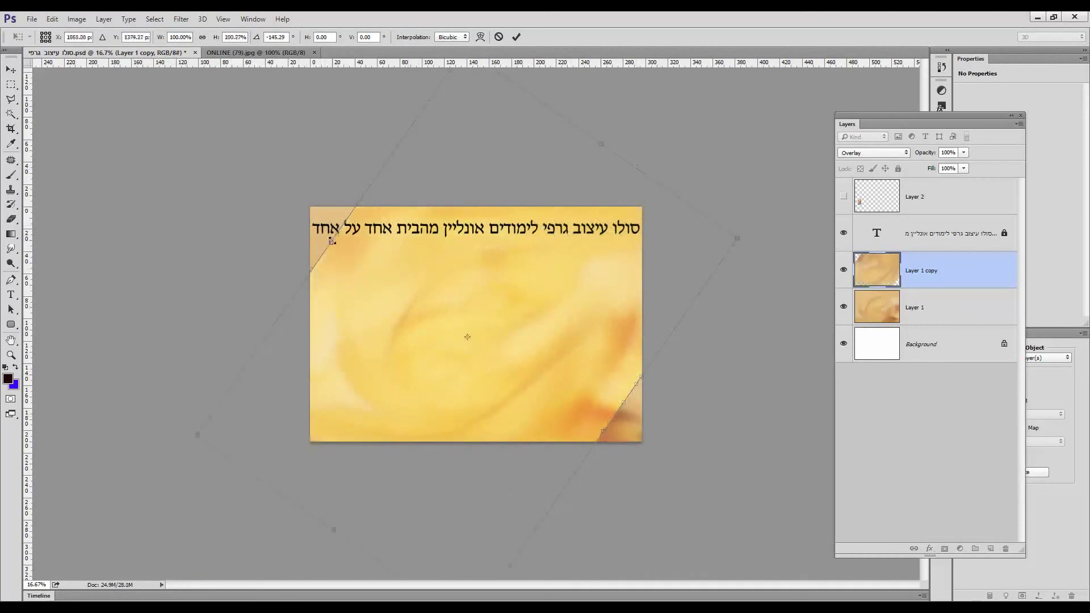
drag(333, 242, 283, 208)
drag(604, 433, 653, 457)
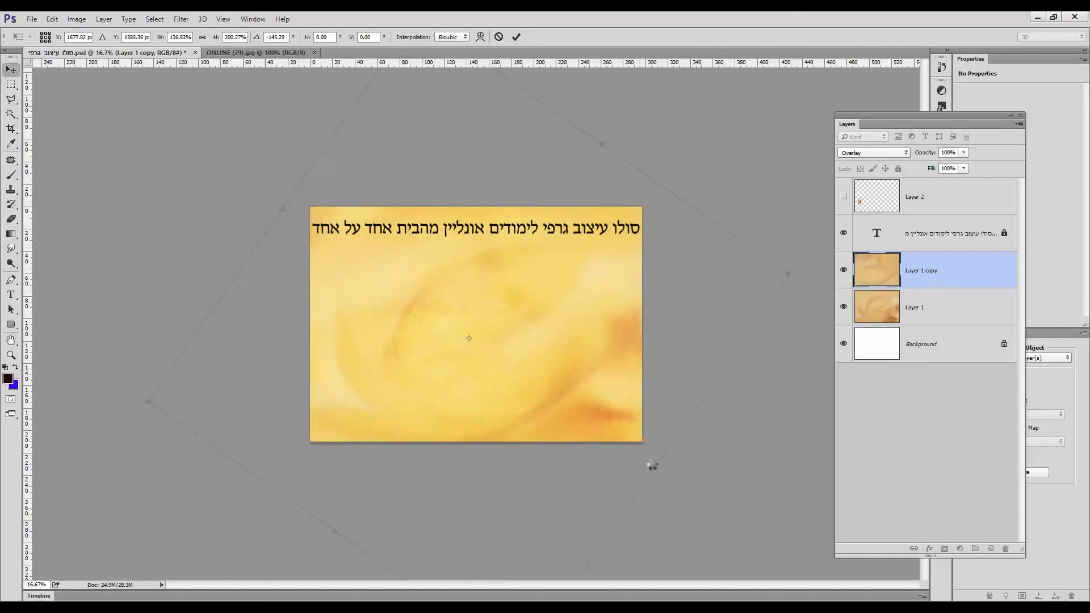
key(Return)
key(ctrl+plus)
key(ctrl+plus)
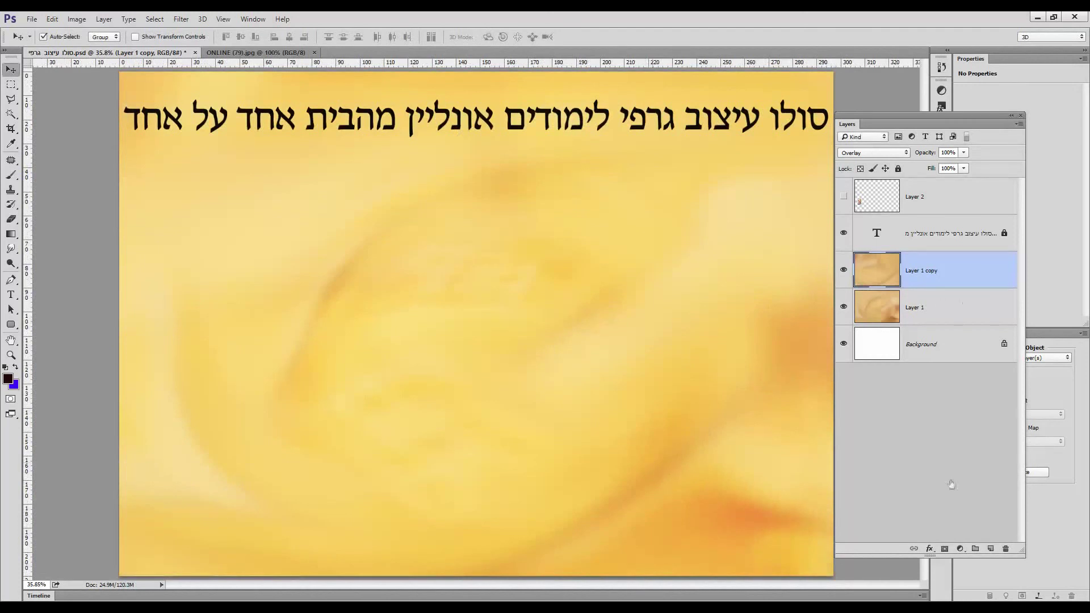
Step: Add a new layer above Layer 1 copy and make a rectangular selection just inside the canvas edges, feathered by 50
click(991, 548)
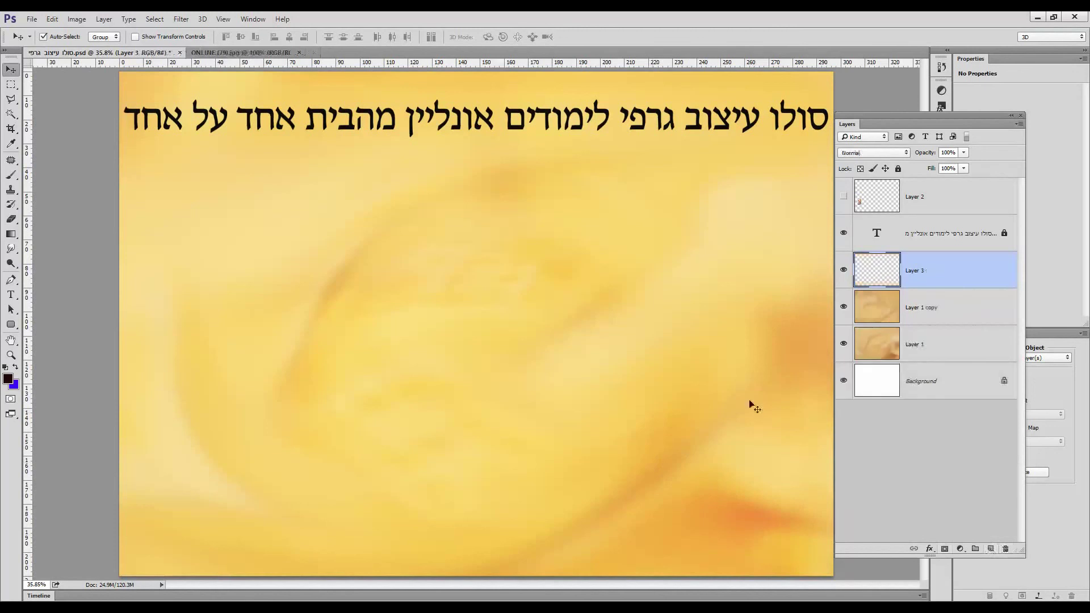
click(10, 84)
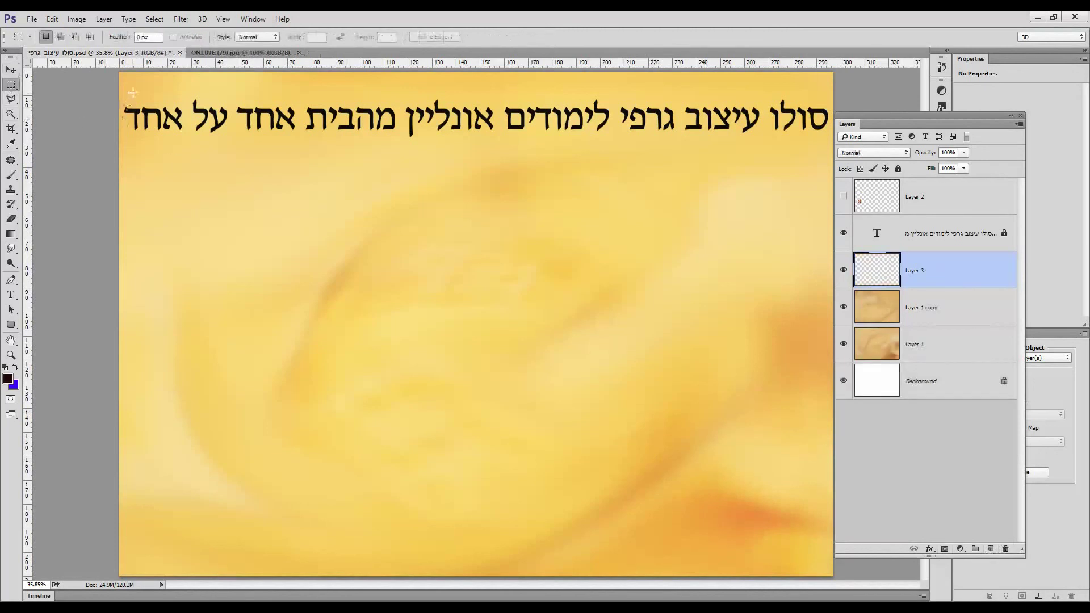
drag(133, 99, 811, 557)
right_click(626, 313)
click(650, 343)
text(50)
key(Return)
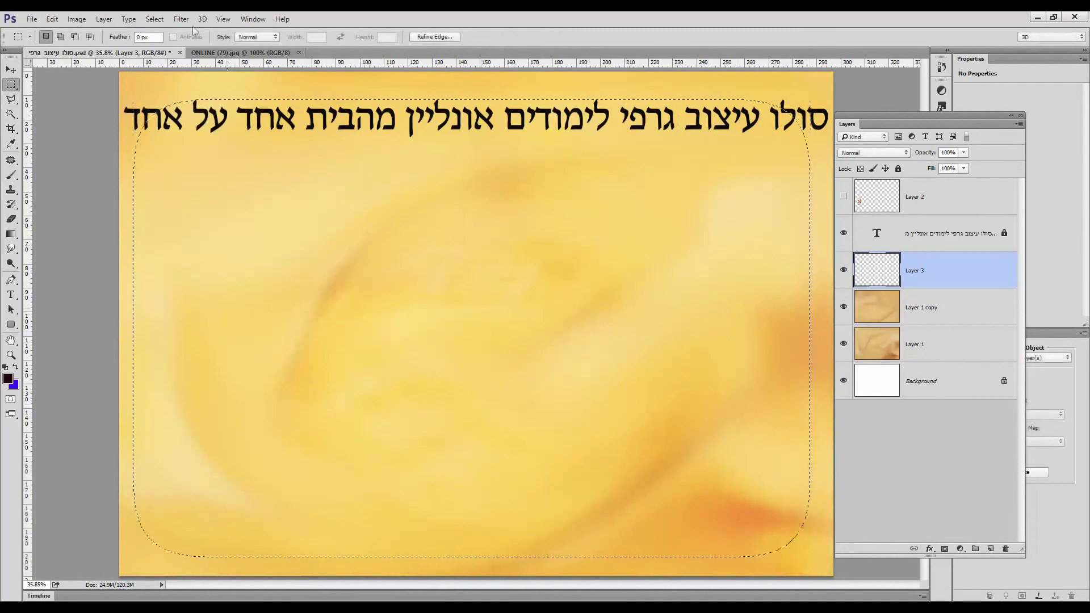
Step: Invert the feathered selection, fill the border area on Layer 3 with white at 100% opacity, and deselect
click(155, 18)
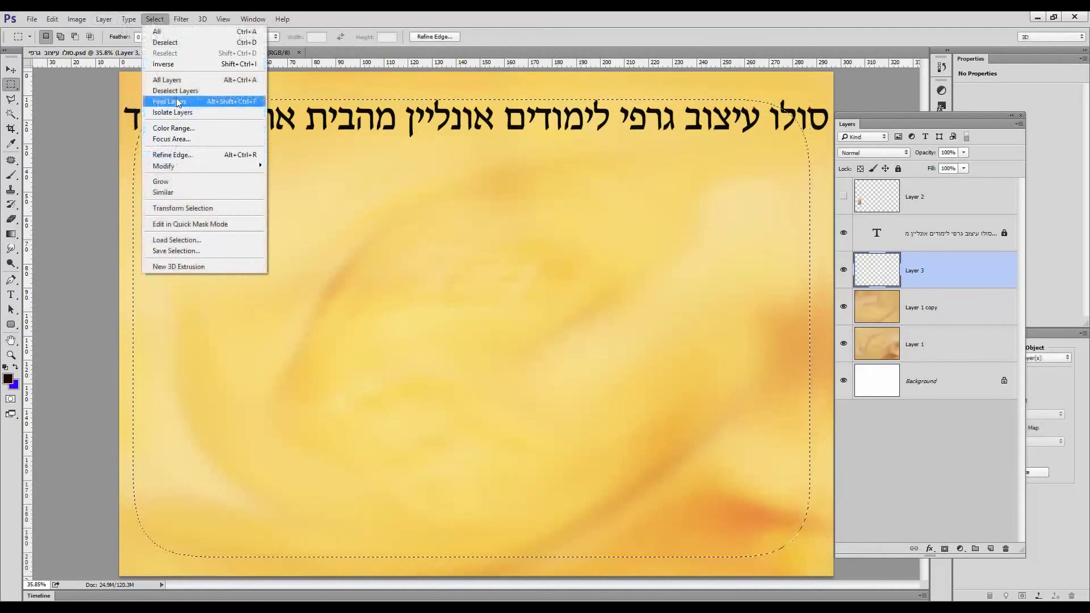
click(183, 65)
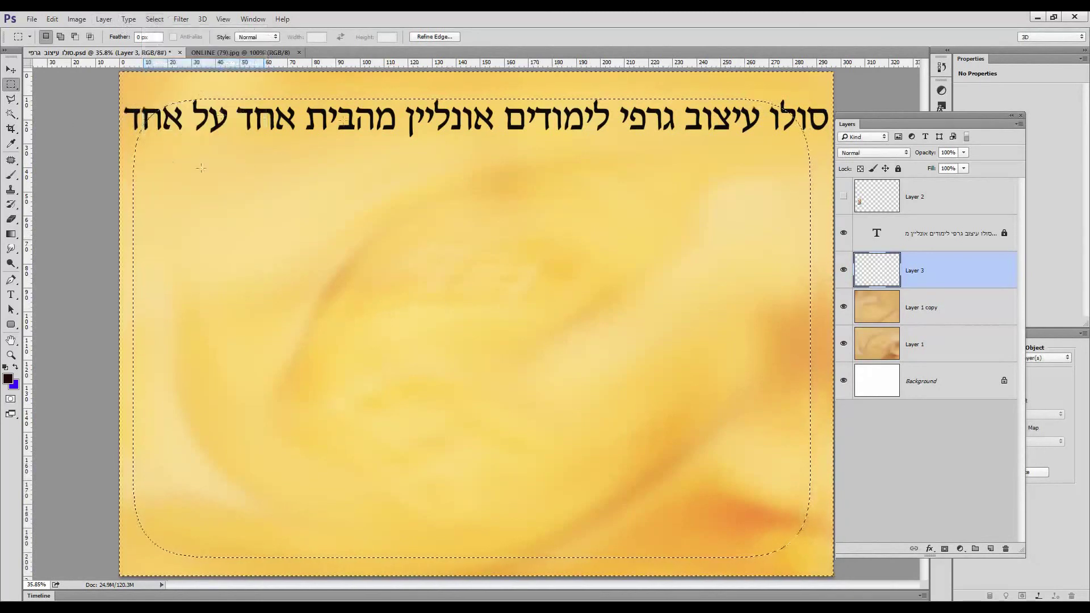
right_click(193, 91)
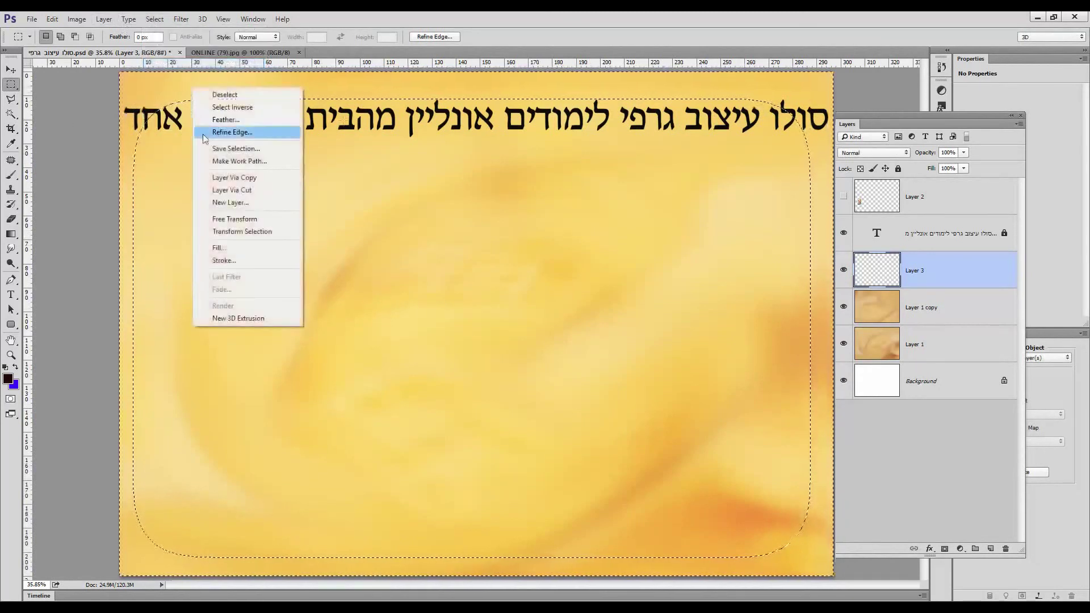
click(224, 246)
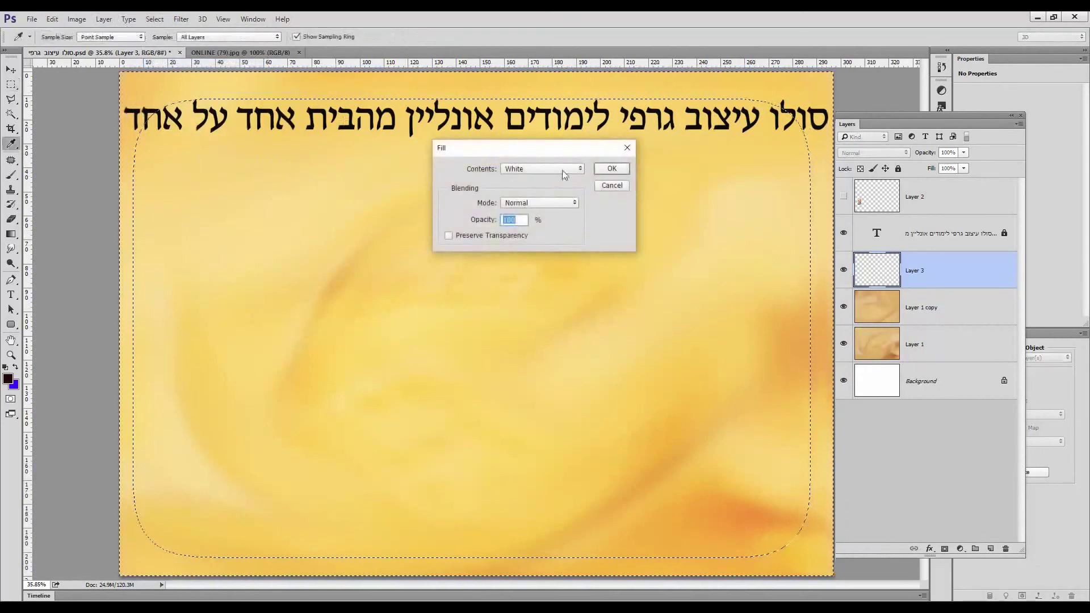
click(608, 169)
key(m)
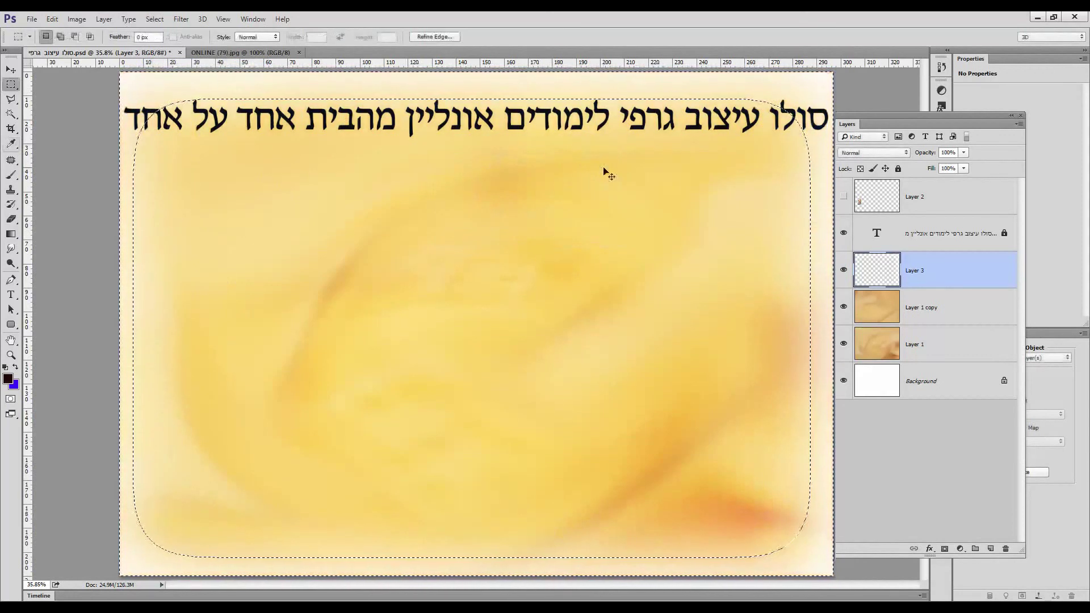
key(ctrl+d)
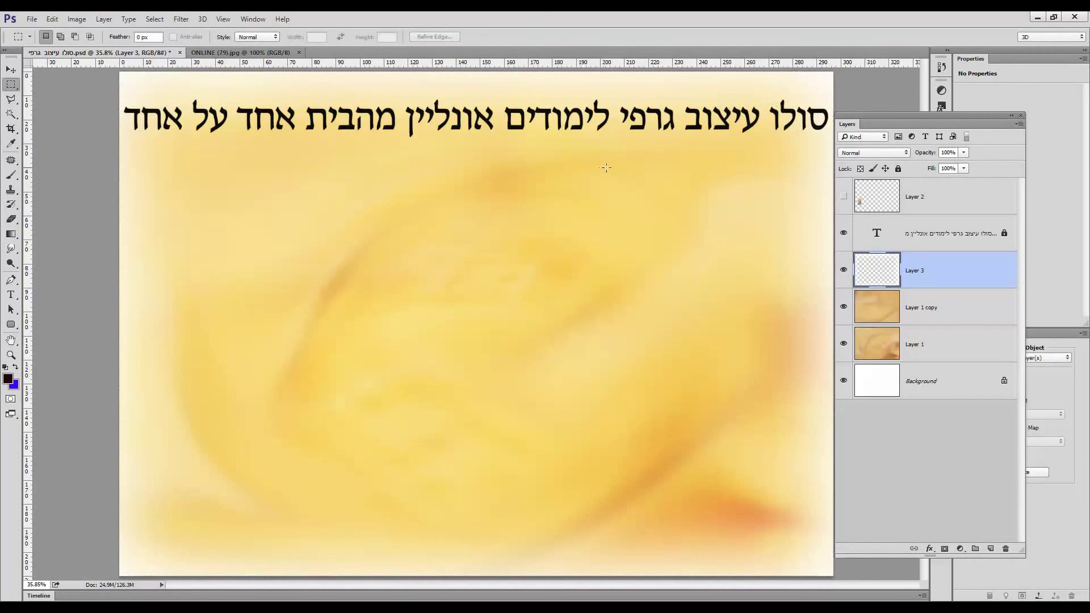
Step: Hide Layer 1 and its copy, and enlarge the portrait on Layer 2 to about two thirds of the canvas height
click(843, 308)
click(845, 344)
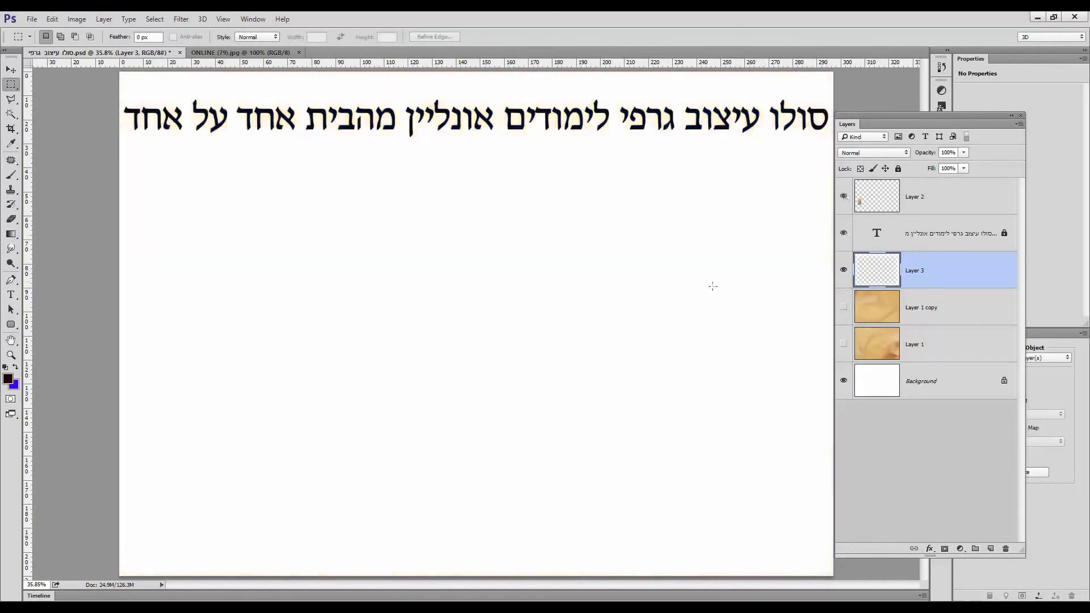
click(11, 70)
drag(216, 383, 323, 269)
key(ctrl+t)
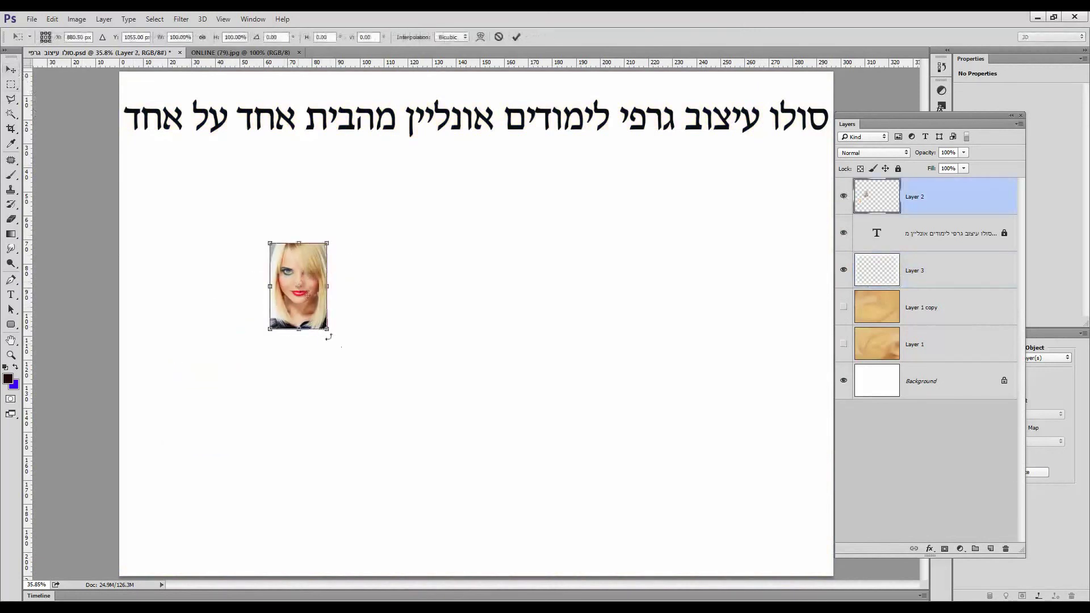
drag(327, 330, 491, 539)
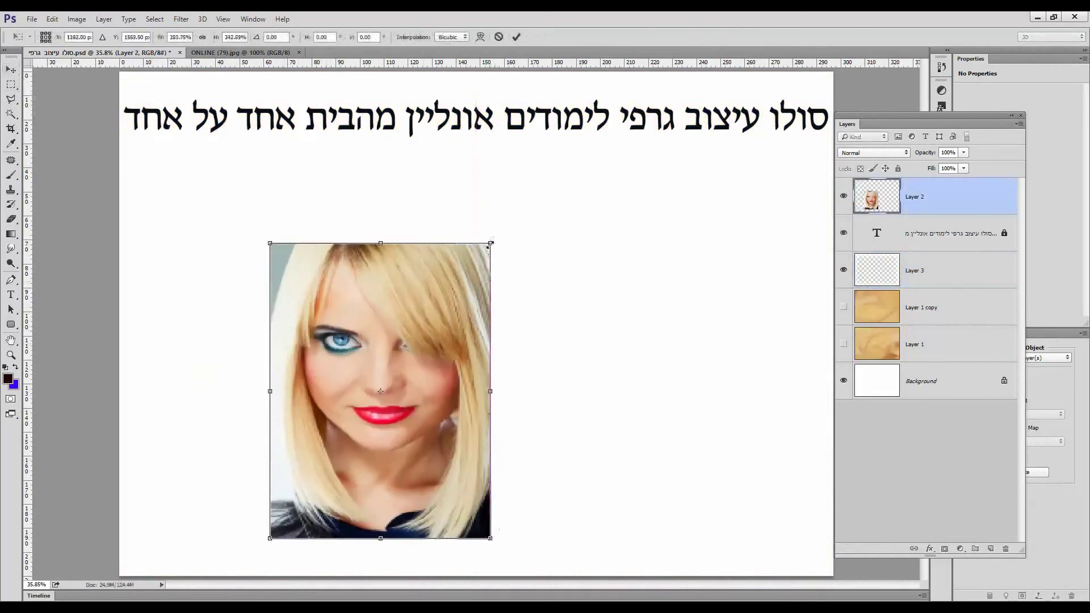
drag(491, 243, 538, 197)
key(Return)
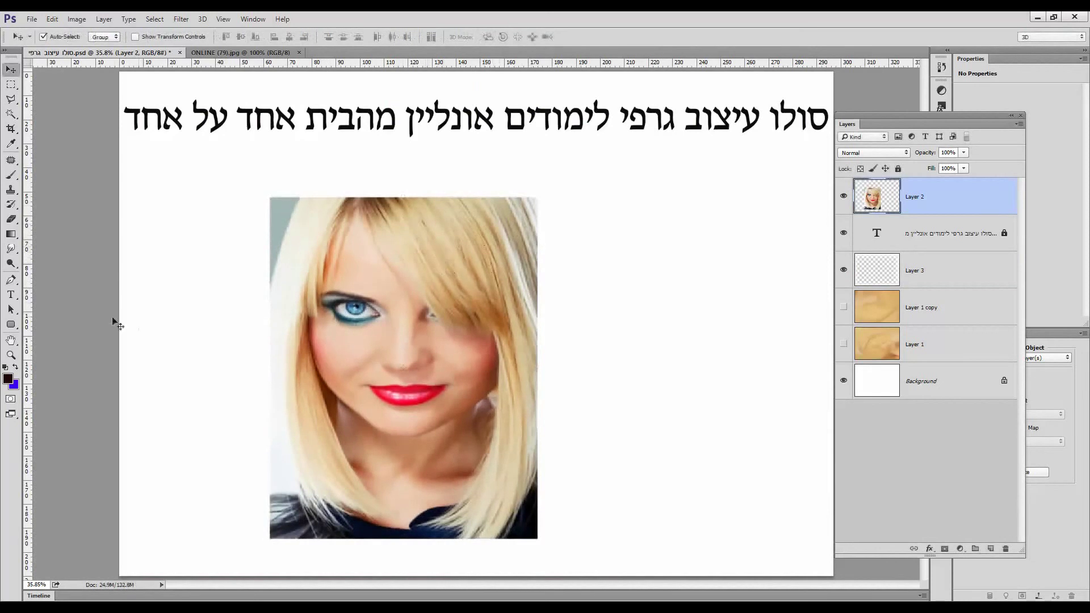
Step: Smudge the blonde hair across the portrait's forehead using the Smudge tool with a soft 201 px brush at 50% strength
click(12, 248)
click(57, 274)
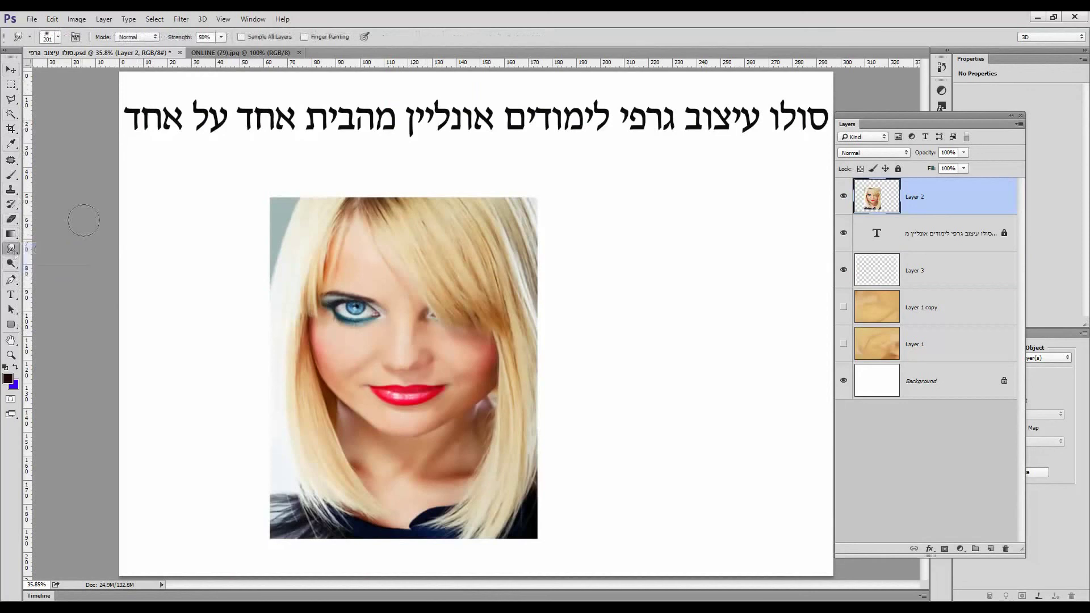
click(58, 38)
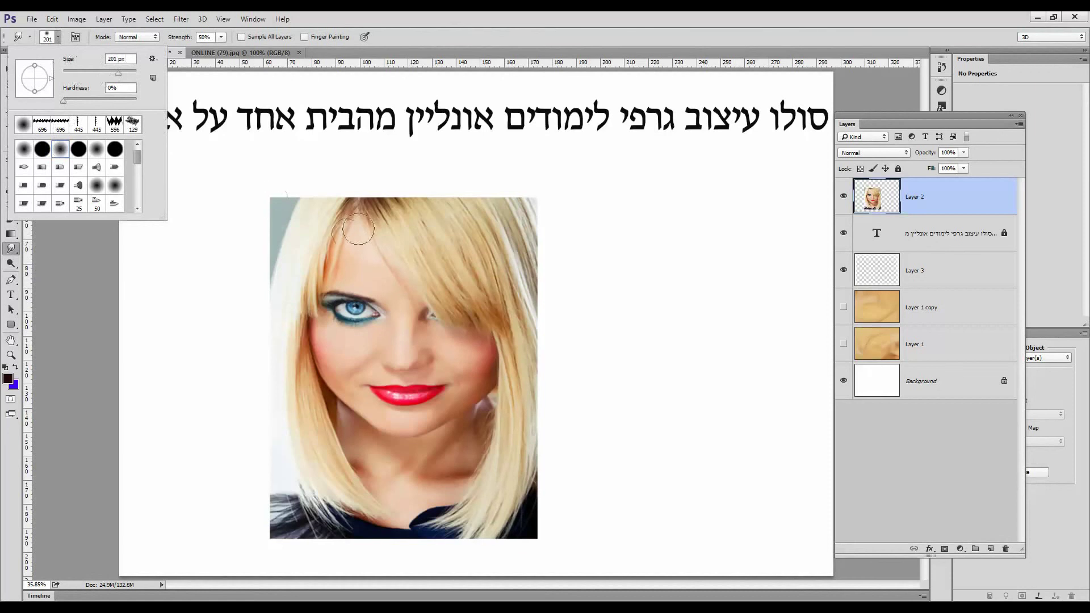
mouse_move(428, 226)
mouse_down()
mouse_move(503, 241)
mouse_move(452, 254)
mouse_move(445, 278)
mouse_move(506, 277)
mouse_move(517, 244)
mouse_move(497, 220)
mouse_move(431, 195)
mouse_move(409, 194)
mouse_move(392, 214)
mouse_move(426, 286)
mouse_move(461, 289)
mouse_move(429, 232)
mouse_move(471, 295)
mouse_move(460, 287)
mouse_move(520, 283)
mouse_move(530, 208)
mouse_move(514, 301)
mouse_move(472, 315)
mouse_move(514, 291)
mouse_up()
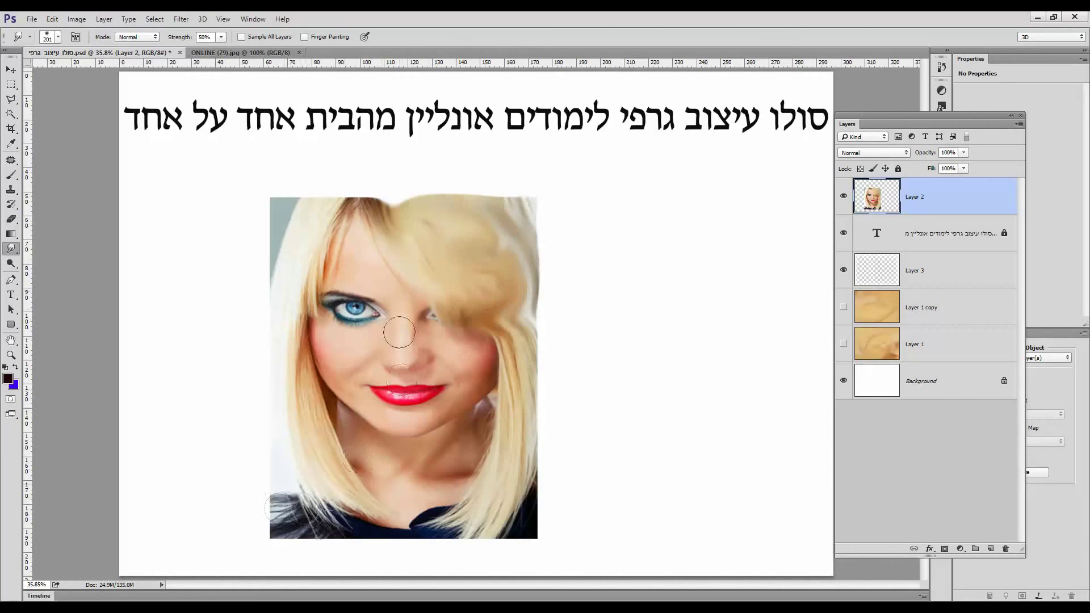
Step: Select a rectangular patch of the smudged hair and delete the rest of Layer 2 outside it
click(11, 84)
drag(421, 212, 515, 285)
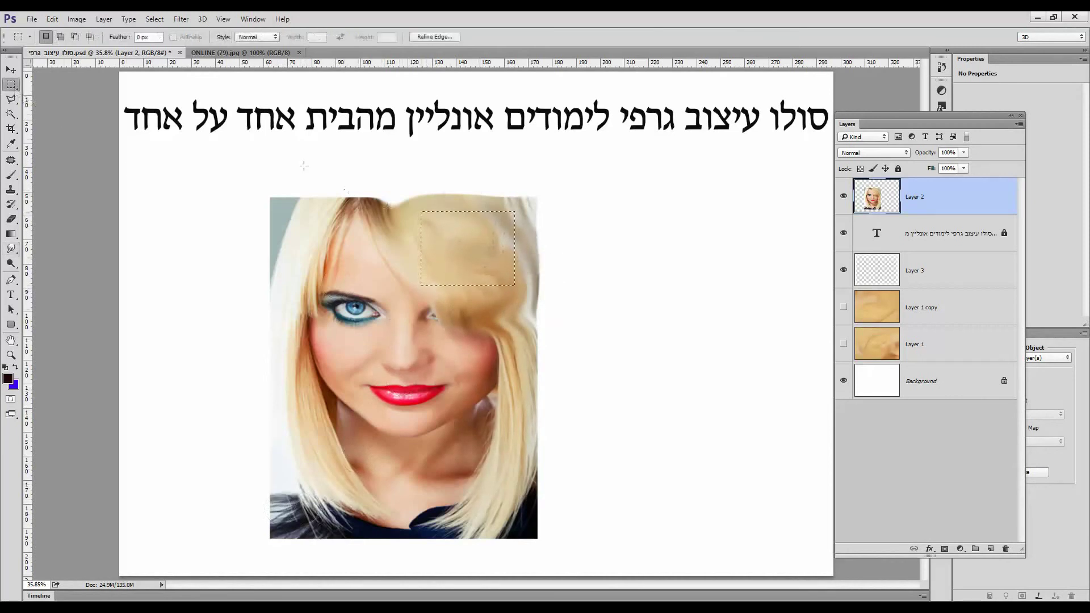
click(154, 18)
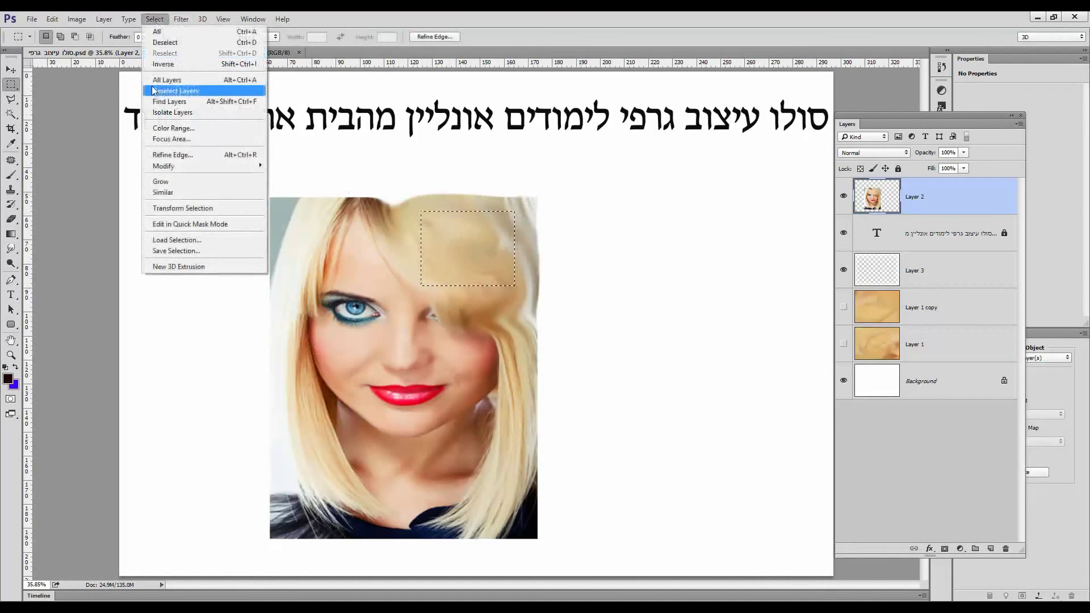
click(163, 64)
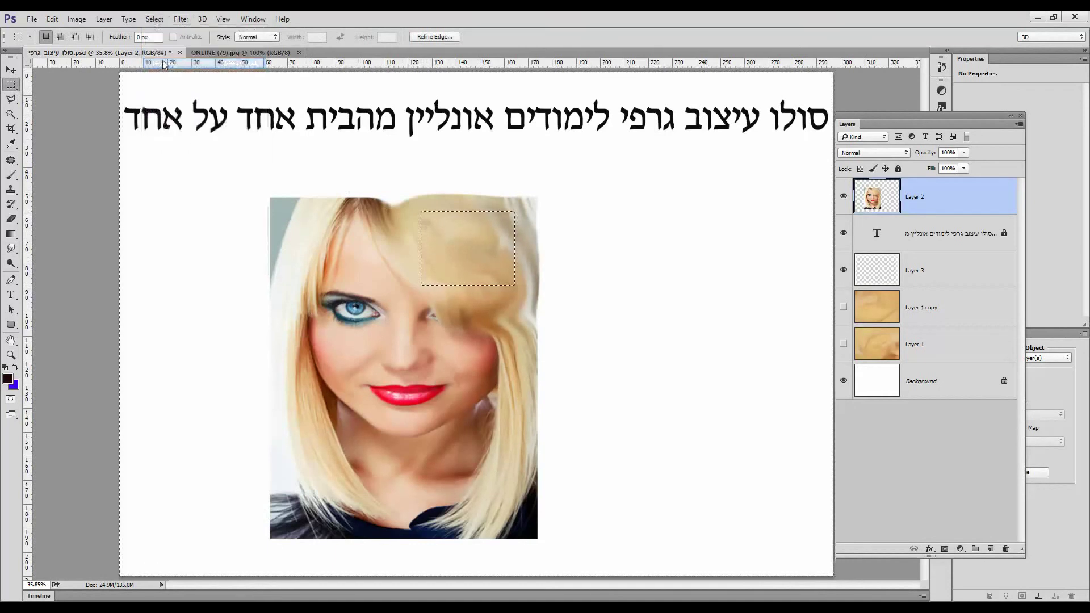
key(Delete)
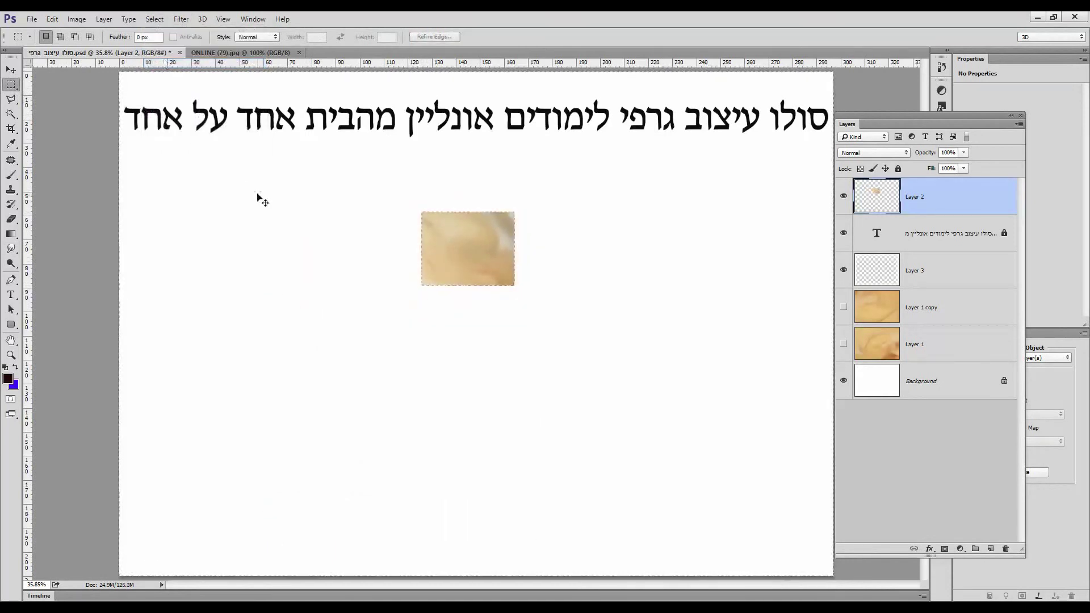
Step: Stretch the isolated hair patch with Free Transform over most of the canvas
key(ctrl+t)
drag(422, 285, 145, 500)
drag(515, 213, 675, 85)
key(Return)
key(m)
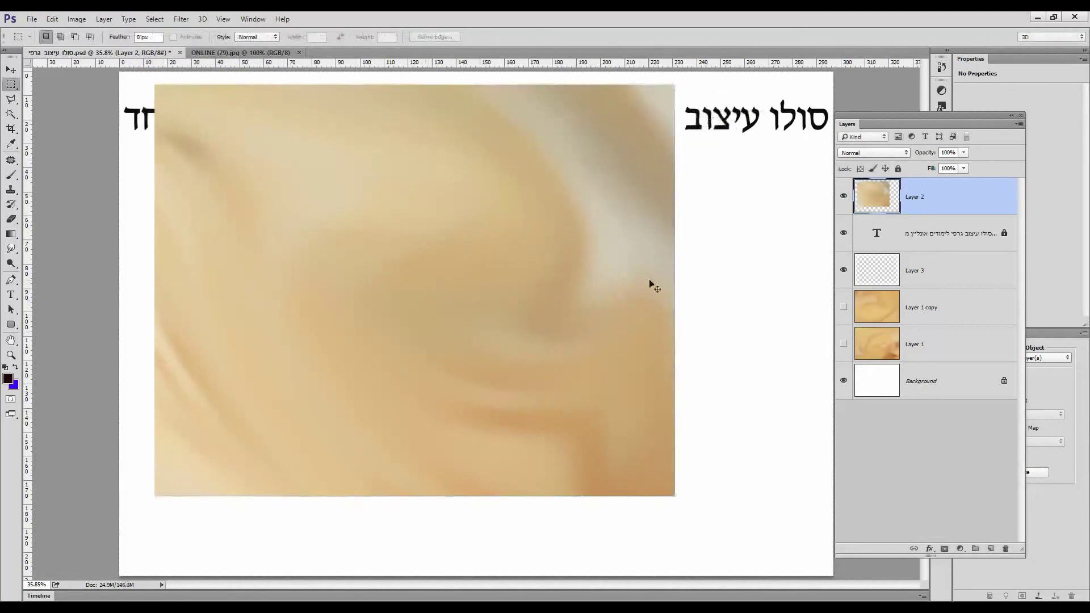
Step: Undo the stretching and the deletion around the hair patch, and clear the selection
key(ctrl+alt+z)
key(ctrl+alt+z)
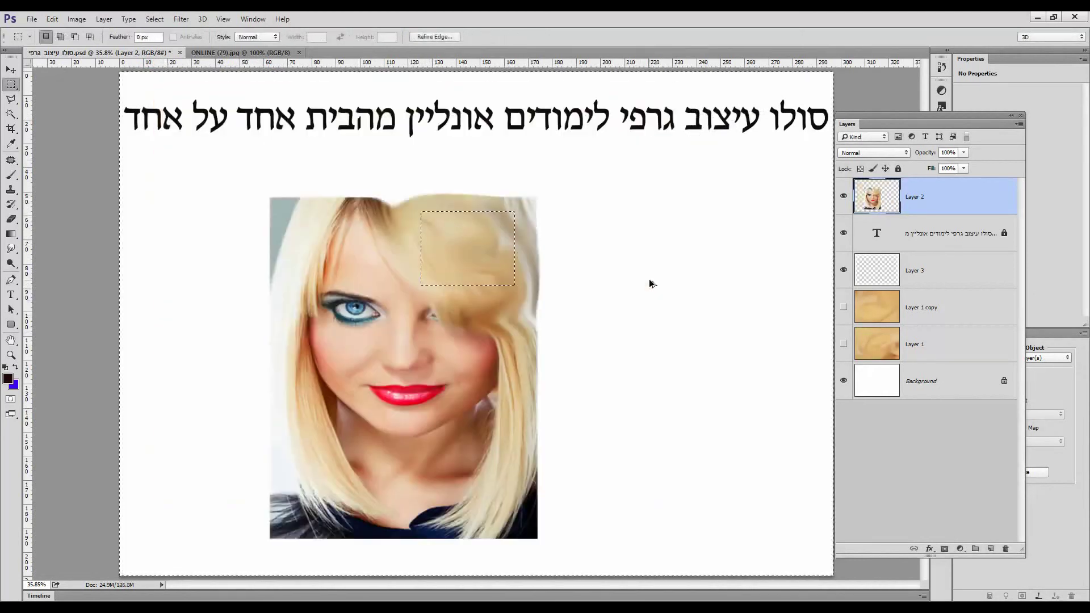
key(ctrl+d)
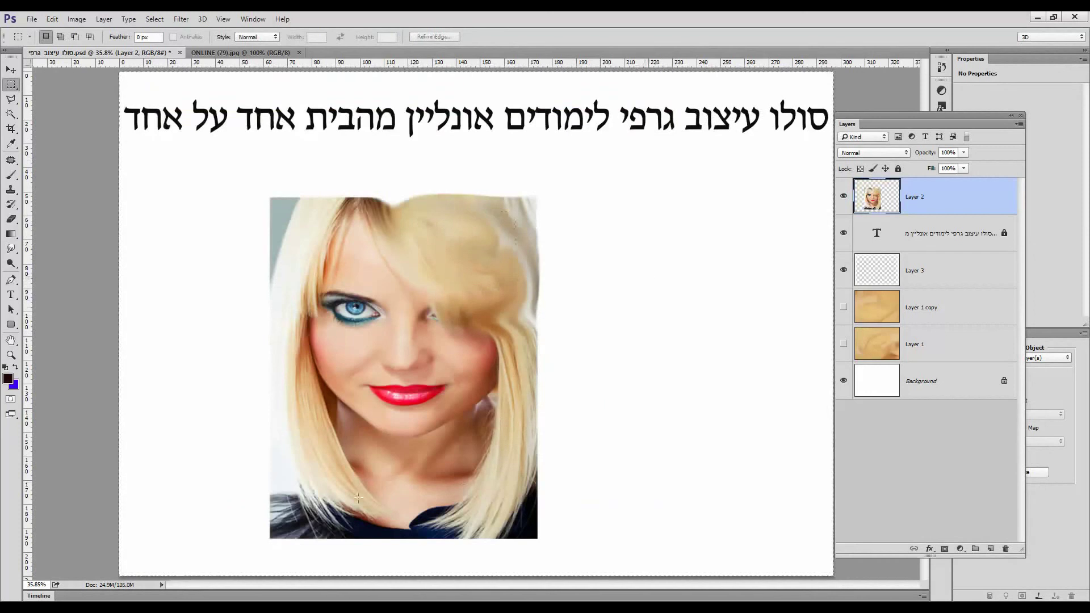
Step: Smudge the dark clothing and hair tips in the portrait's lower-left corner with the 201 px brush at 50% strength
click(11, 355)
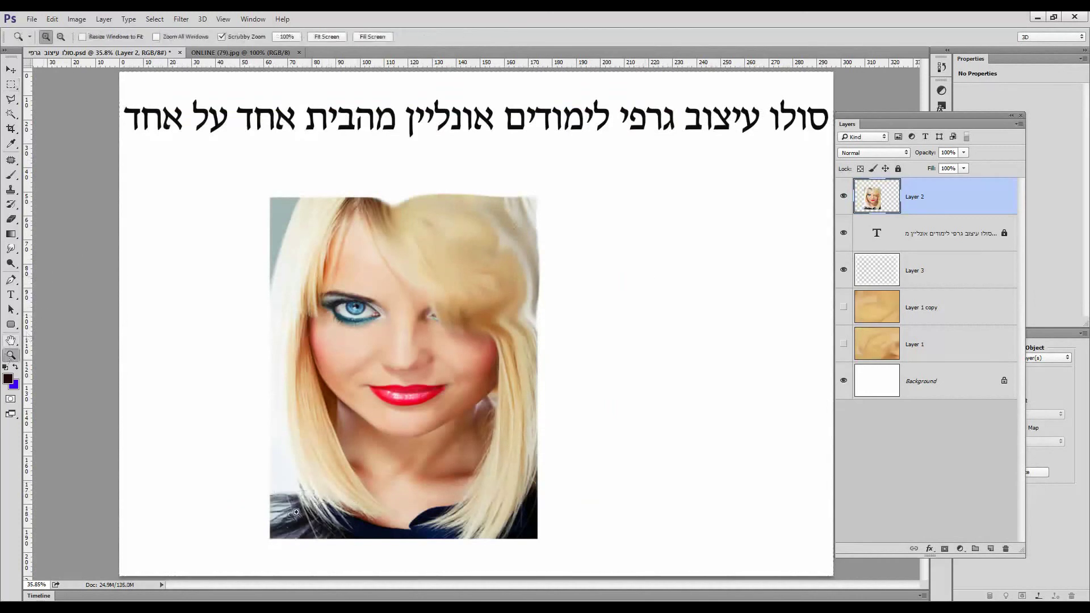
click(291, 519)
scroll(363, 485, down, 1)
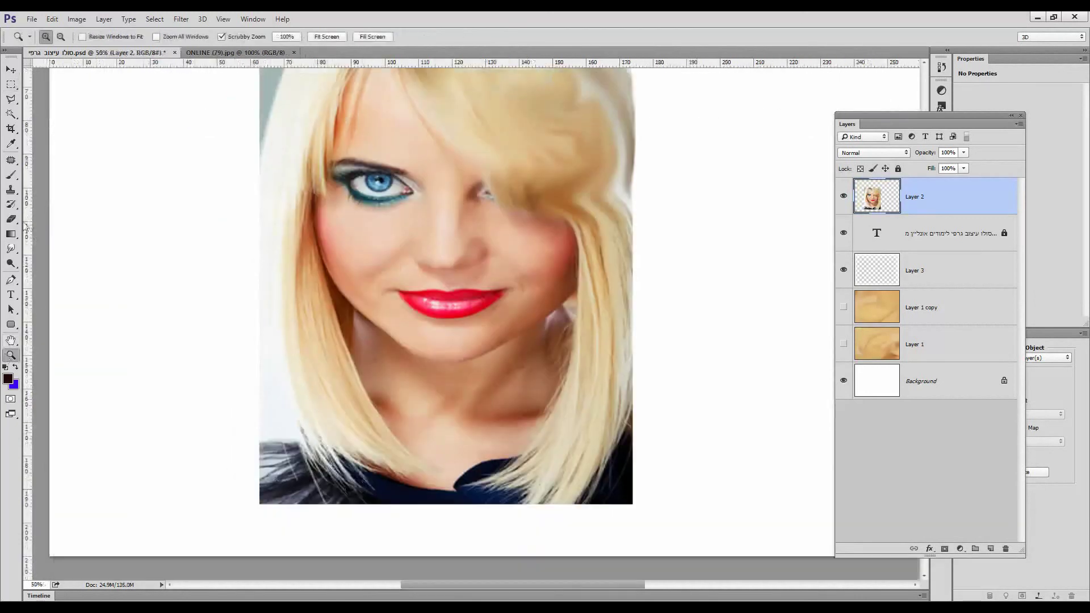
click(11, 248)
click(63, 268)
mouse_move(321, 488)
mouse_down()
mouse_move(301, 471)
mouse_move(318, 454)
mouse_move(350, 472)
mouse_move(299, 472)
mouse_move(281, 454)
mouse_move(272, 469)
mouse_move(347, 497)
mouse_move(375, 488)
mouse_move(370, 458)
mouse_move(398, 482)
mouse_move(293, 427)
mouse_move(358, 438)
mouse_move(417, 496)
mouse_move(397, 488)
mouse_move(366, 423)
mouse_up()
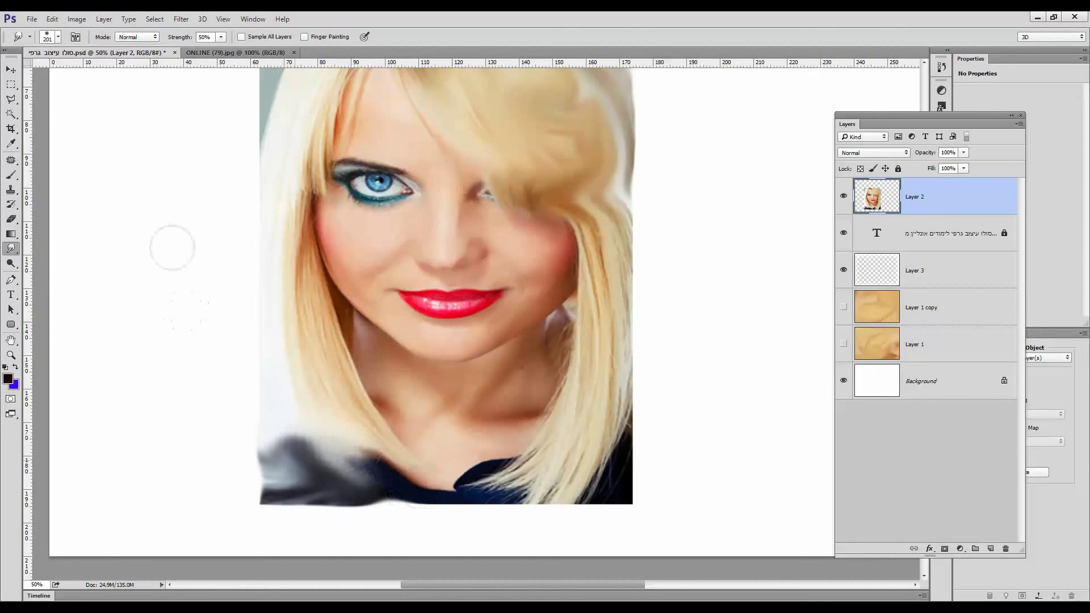
drag(384, 523, 371, 475)
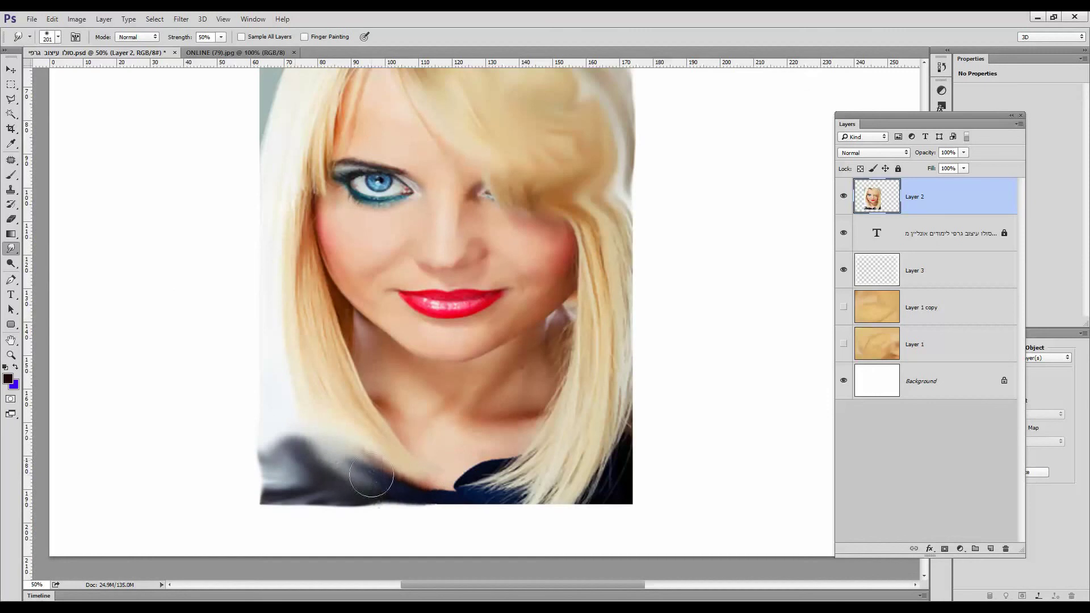
Step: Select a rectangular patch of the smudged dark clothing and delete the rest of Layer 2 outside it
click(10, 84)
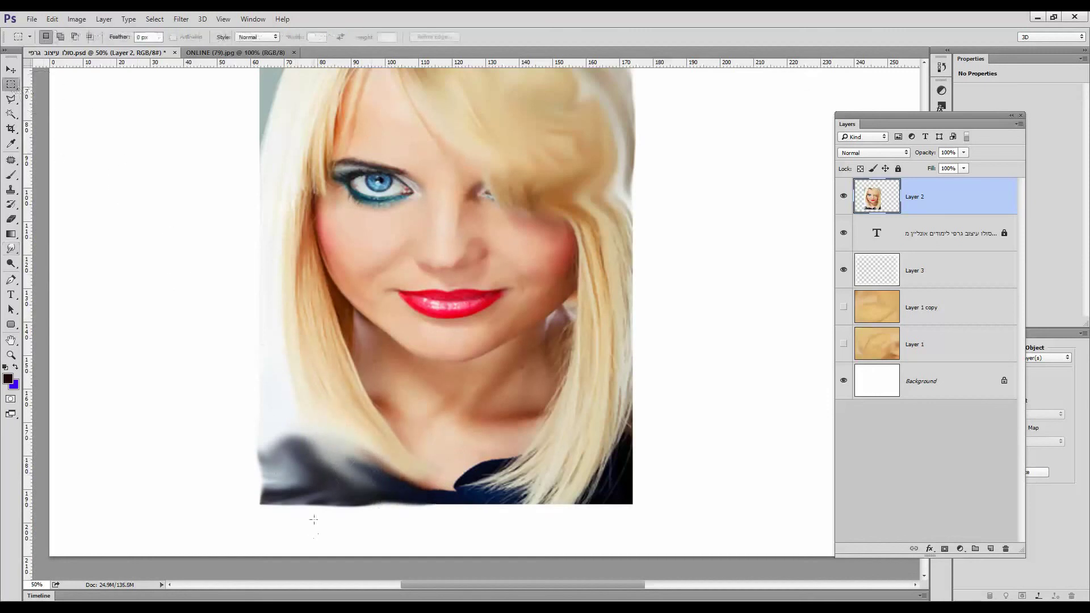
drag(287, 443, 334, 485)
click(154, 19)
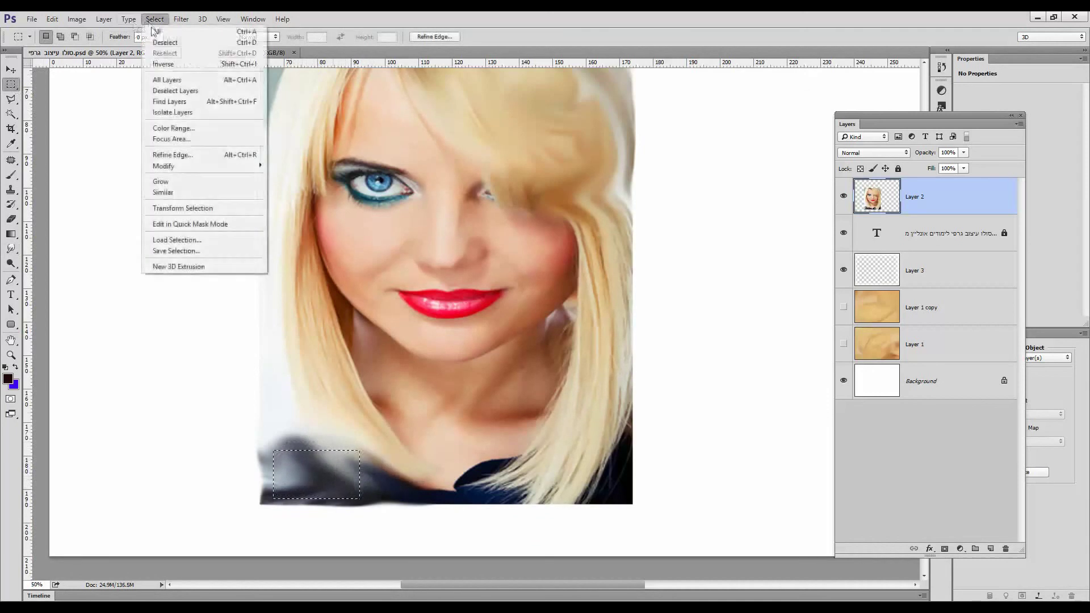
click(174, 64)
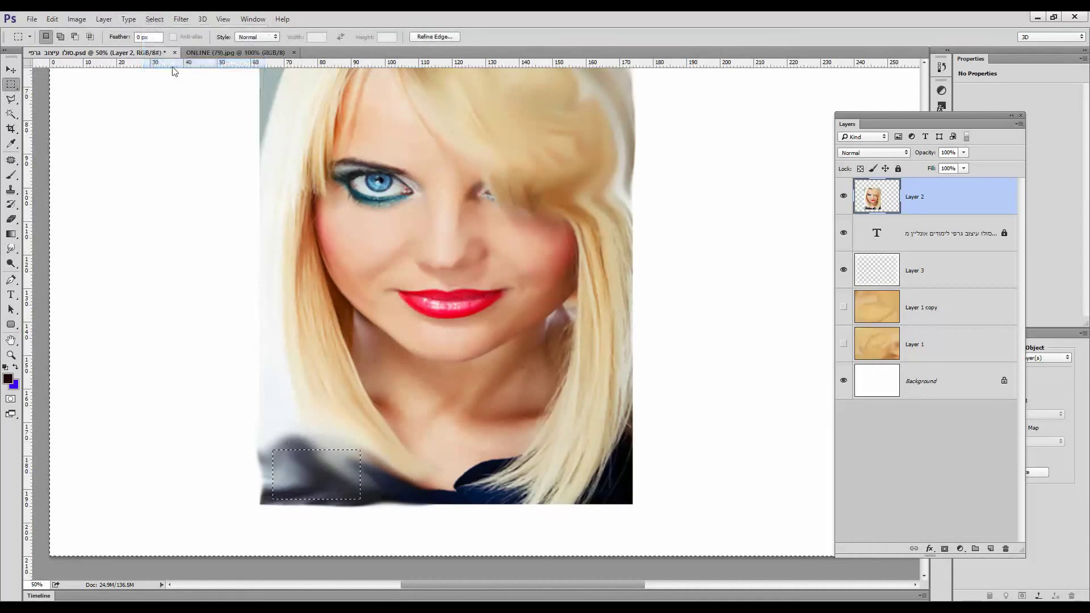
key(Delete)
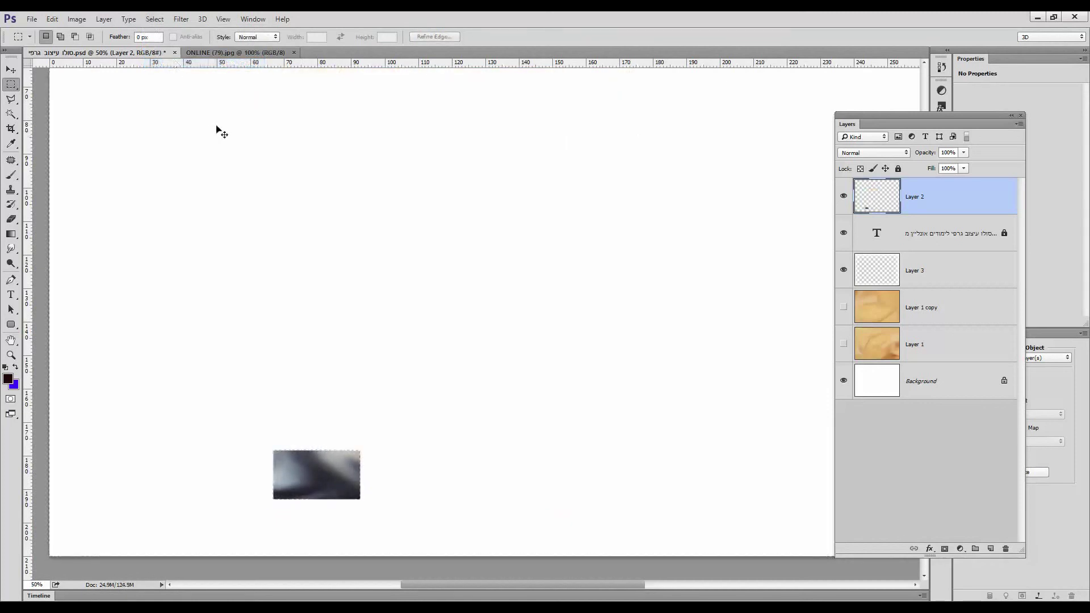
Step: Stretch the isolated dark clothing patch with Free Transform until it covers the whole canvas
key(ctrl+t)
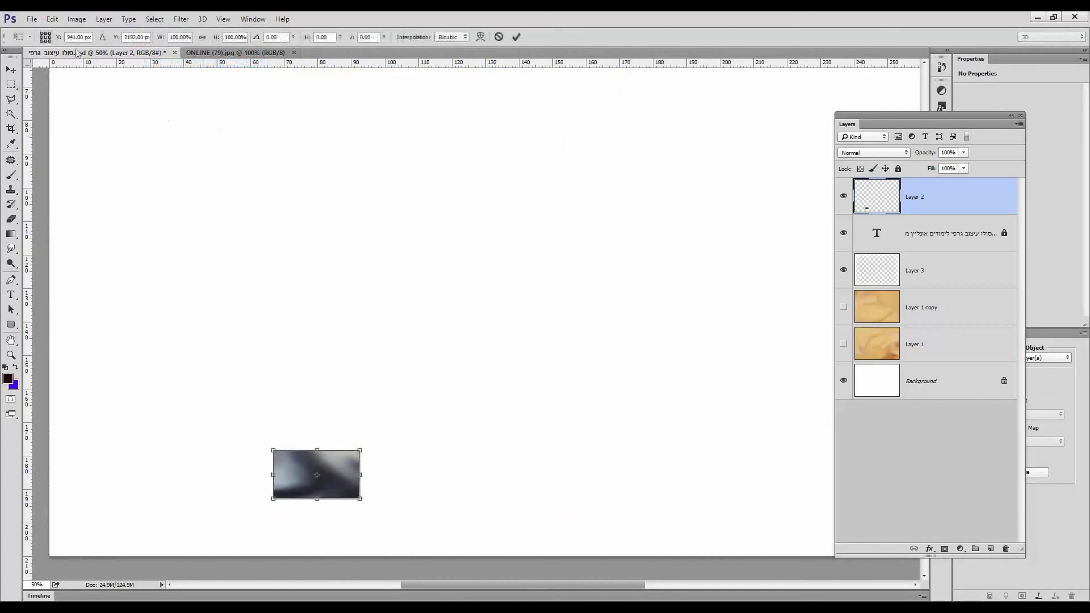
click(52, 19)
click(362, 387)
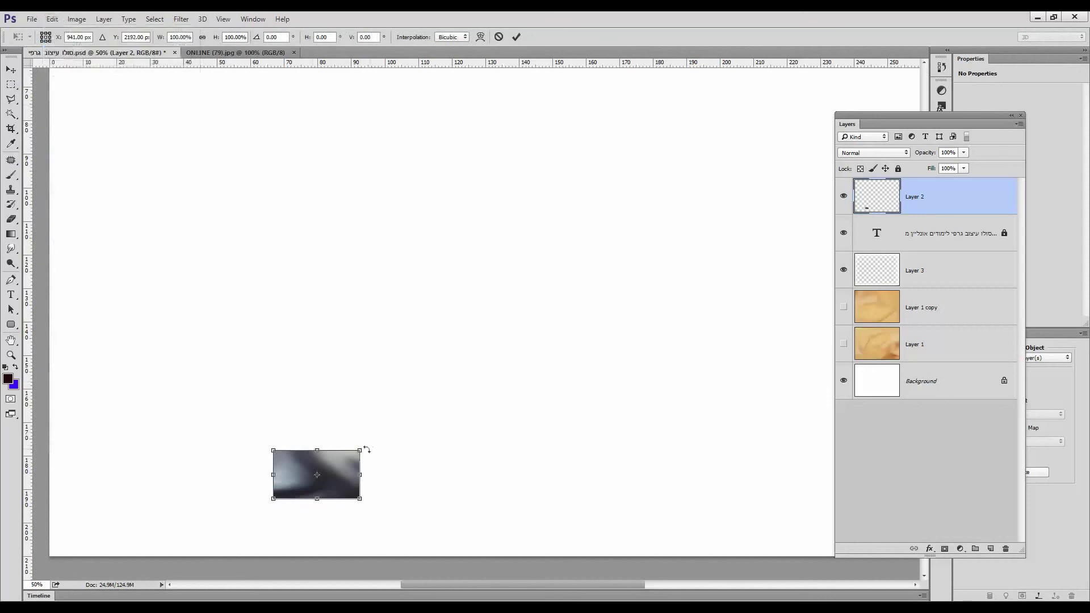
drag(362, 449, 719, 203)
key(ctrl+0)
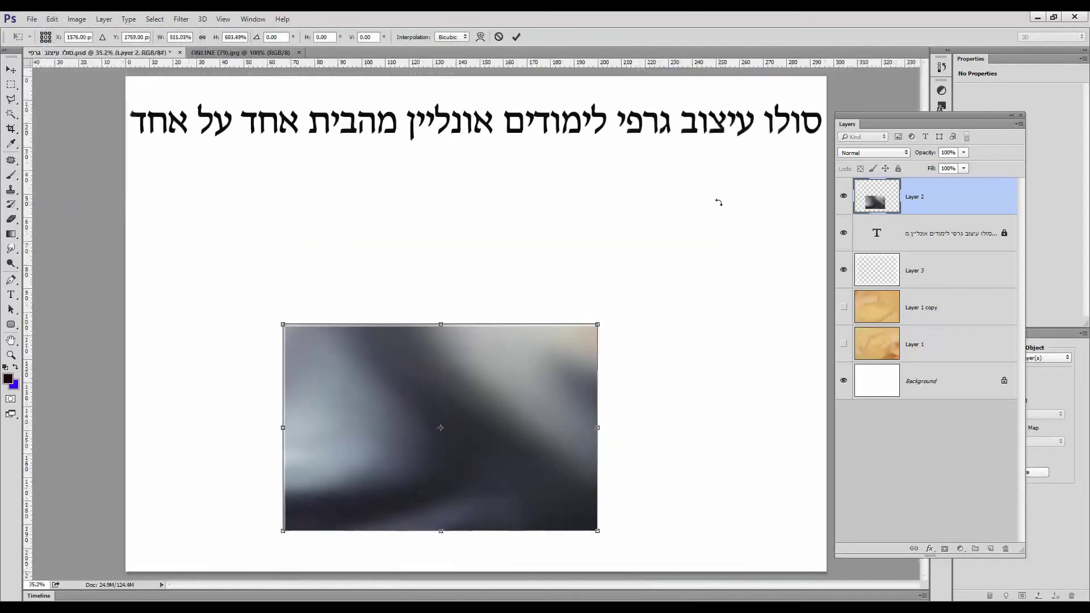
drag(601, 323, 867, 56)
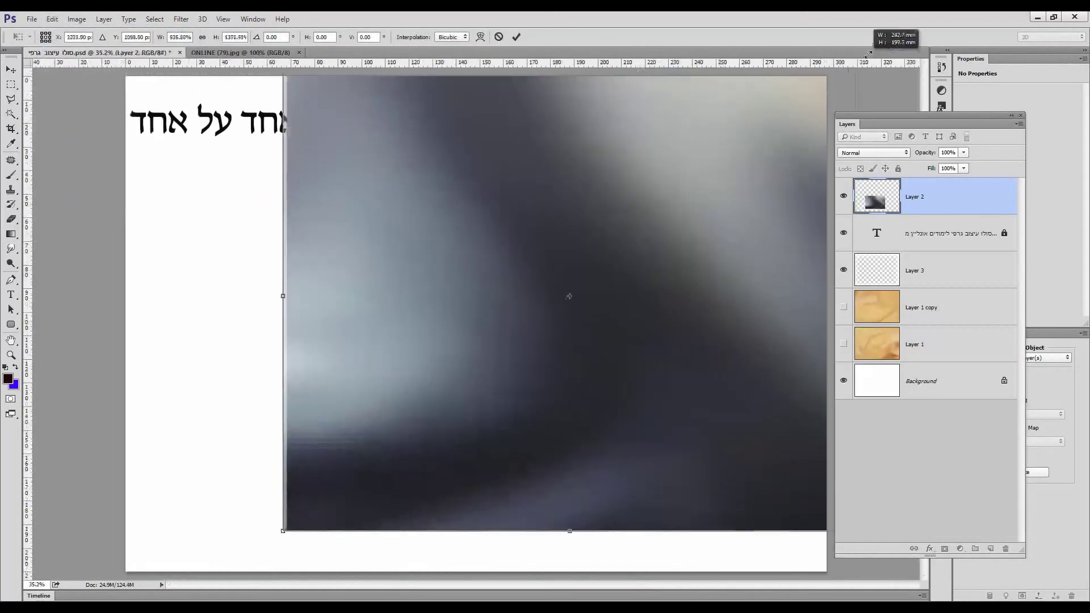
drag(262, 537, 126, 570)
key(Return)
key(m)
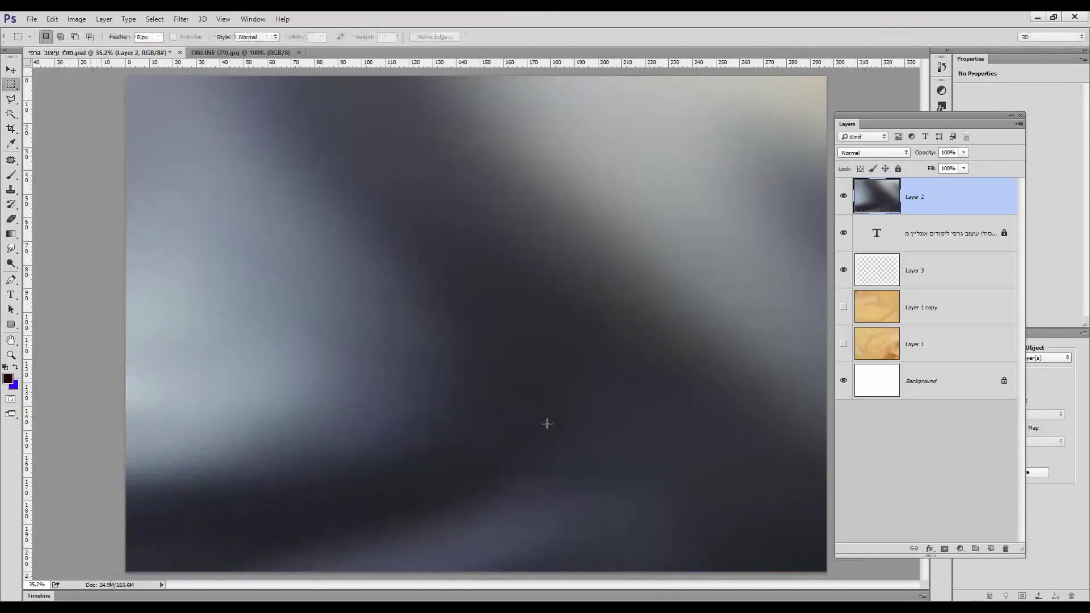
Step: Duplicate Layer 2 and set the copy's blend mode to Overlay
drag(952, 198, 990, 548)
click(907, 153)
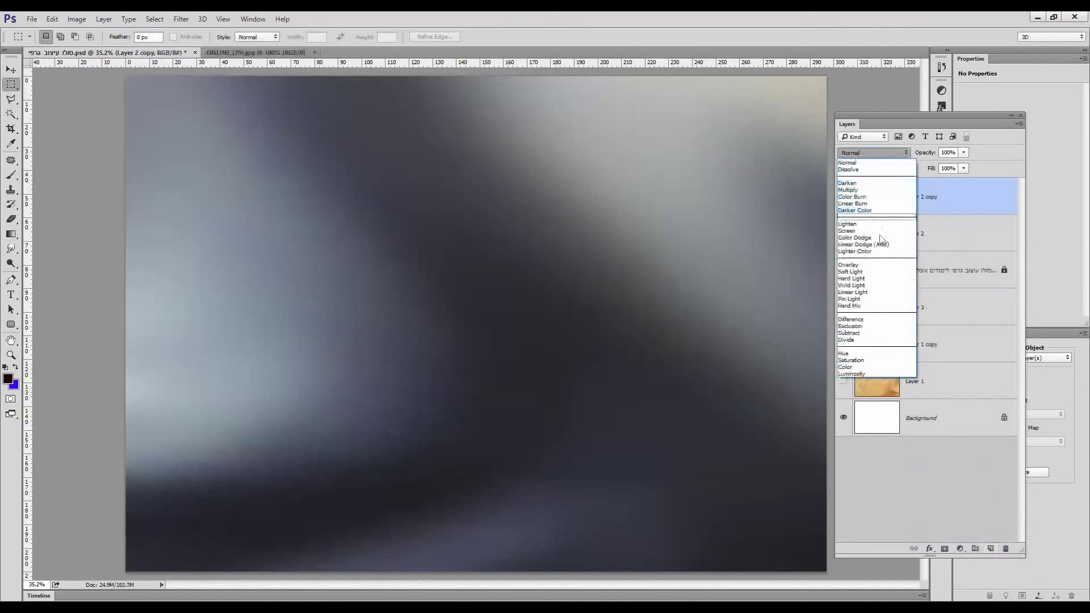
click(878, 267)
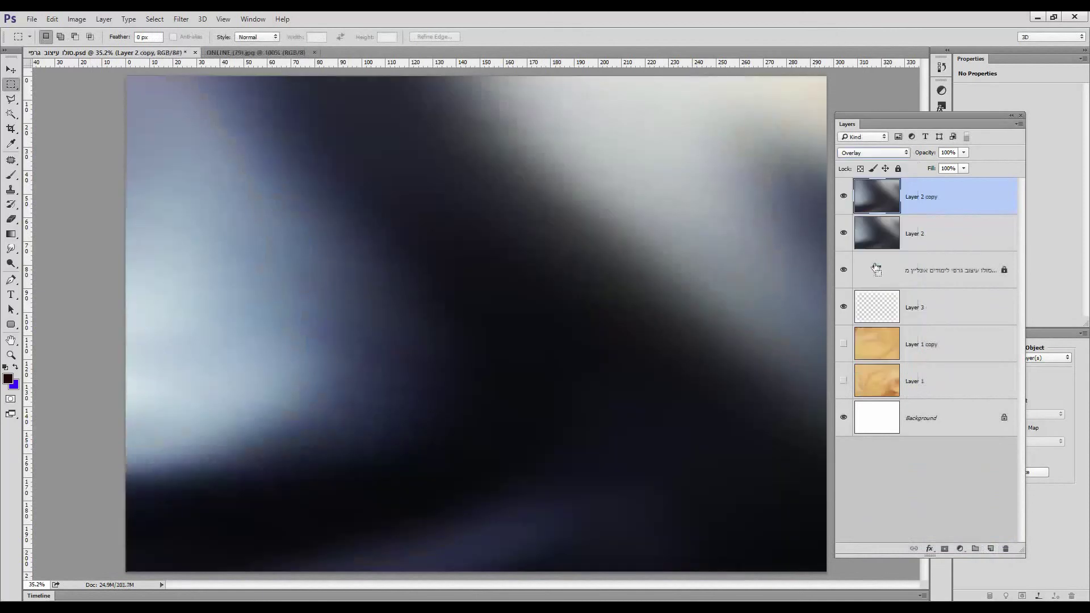
Step: Rotate Layer 2 copy about -101° with Free Transform, then stretch and reposition it to cover the entire canvas
key(ctrl+minus)
key(ctrl+minus)
key(ctrl+minus)
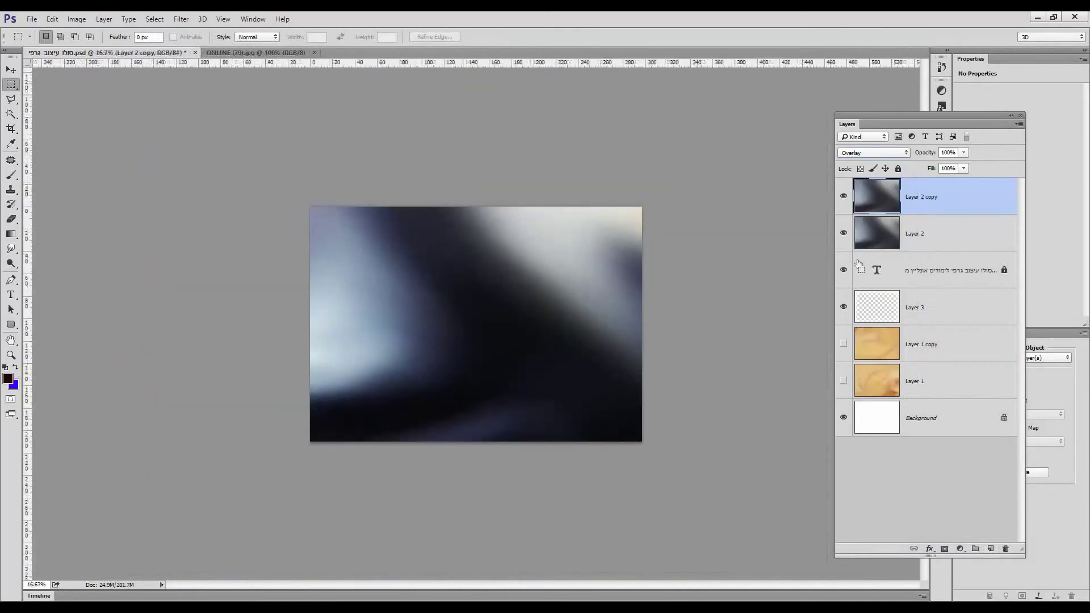
key(ctrl+t)
drag(668, 183, 200, 194)
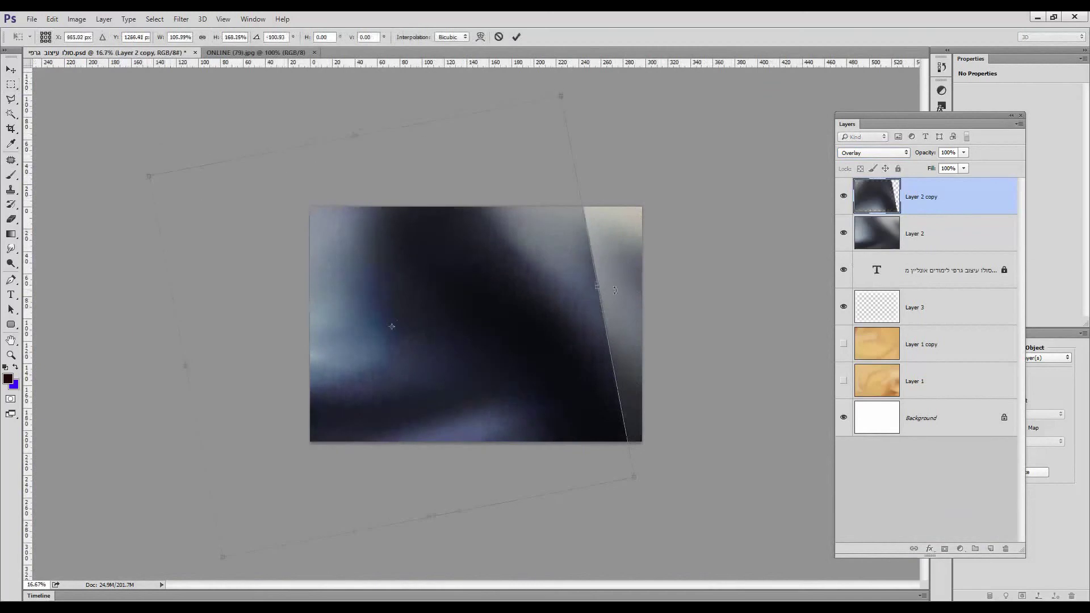
drag(610, 289, 724, 271)
drag(591, 341, 639, 358)
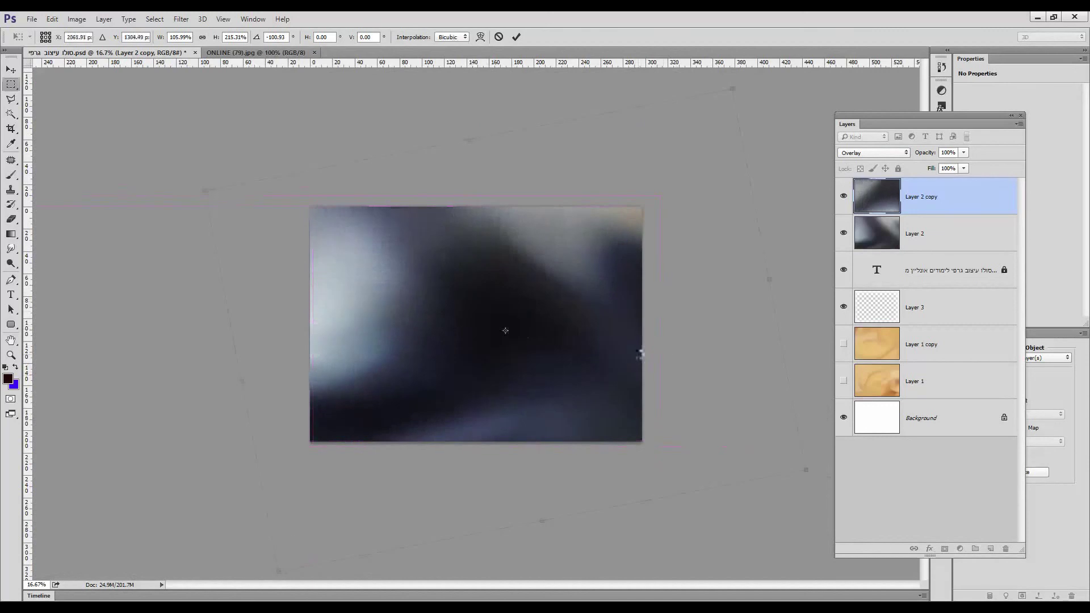
key(Return)
scroll(638, 355, up, 5)
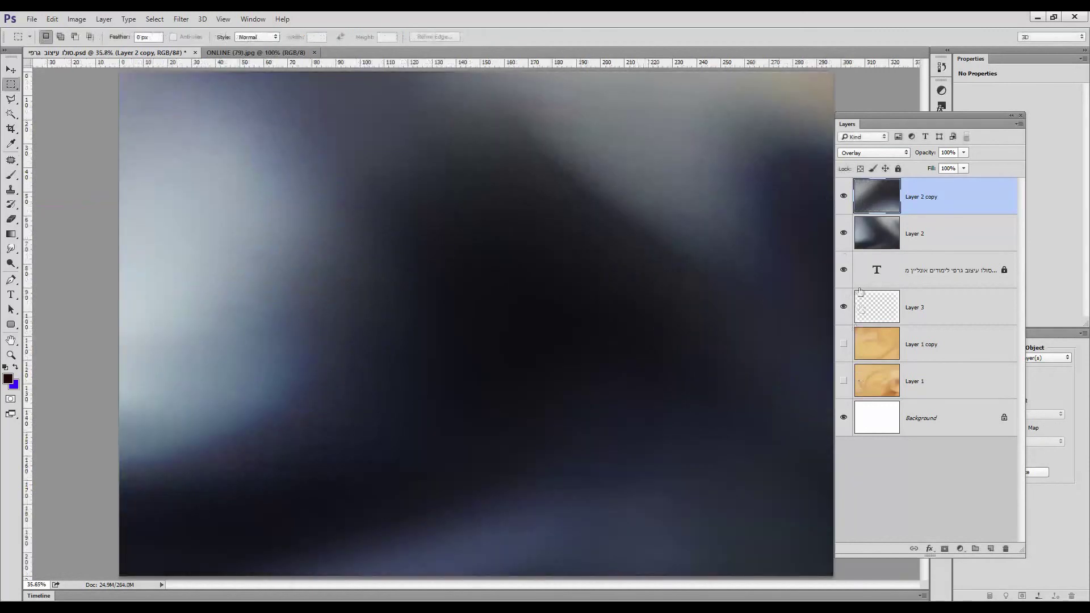
Step: Hide Layer 2 copy and Layer 2, and activate the Move tool
click(844, 197)
click(844, 234)
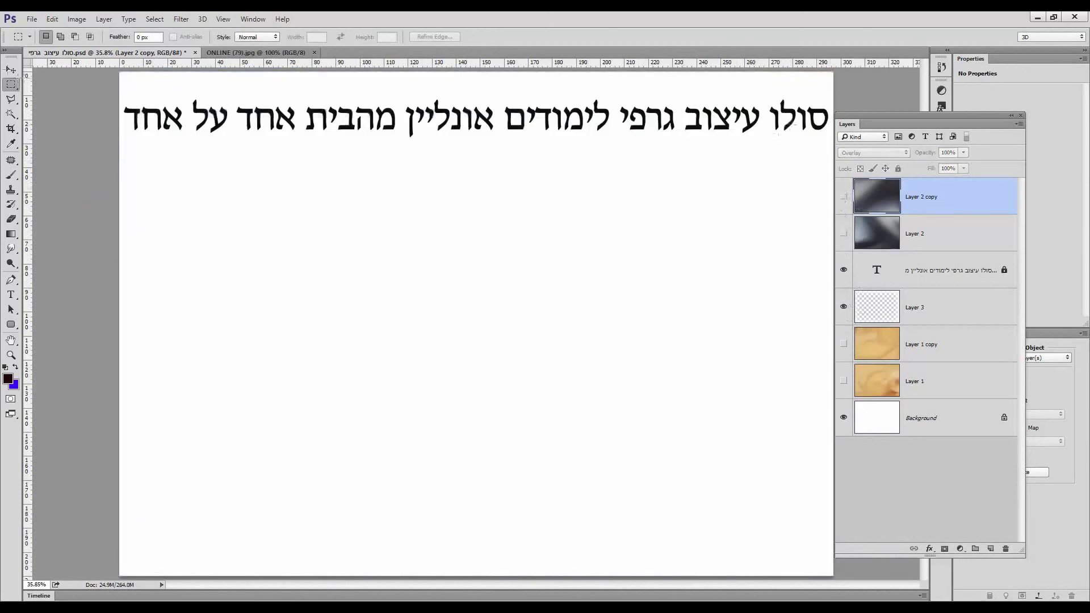
click(11, 71)
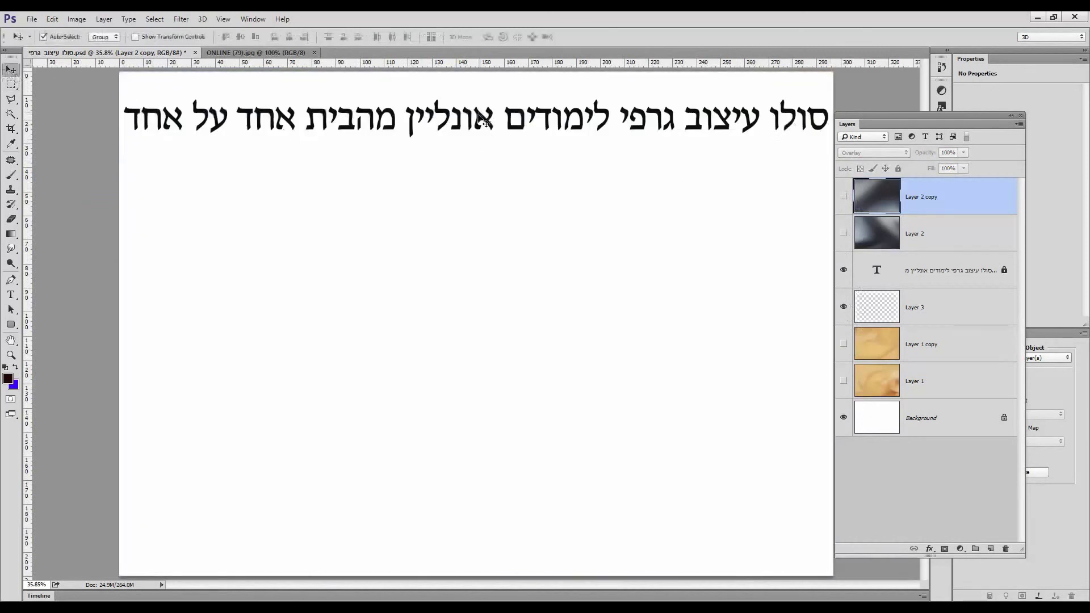